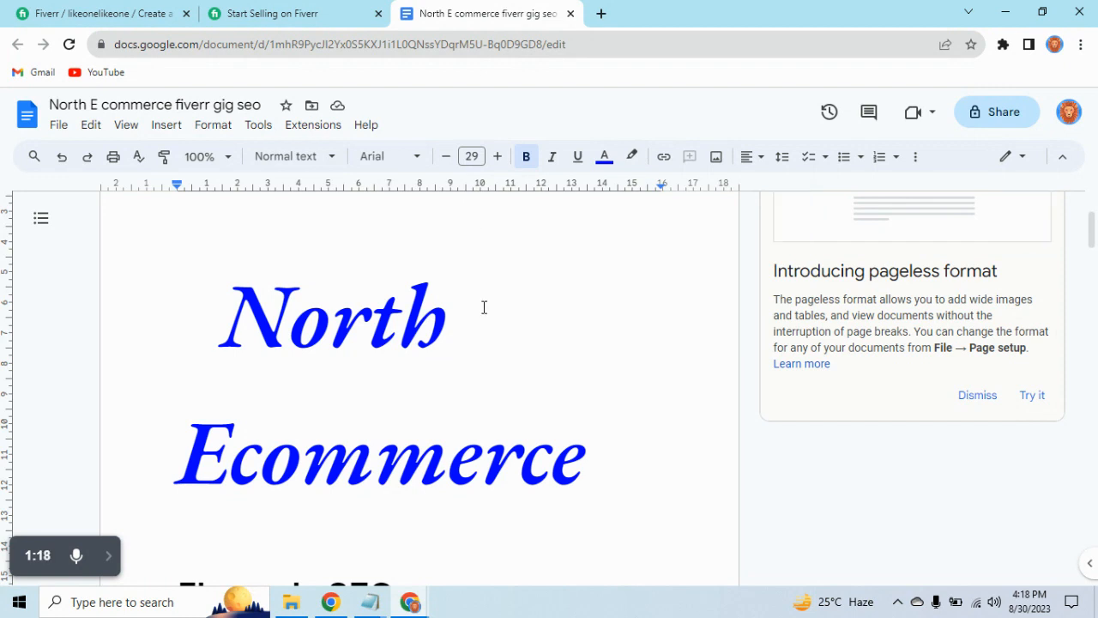
# Read through the Fiverr gig SEO article, including the What is SEO? section and the list of places where keywords go.
pyautogui.scroll(-5, 484, 307)
pyautogui.scroll(-1, 463, 307)
pyautogui.scroll(1, 468, 306)
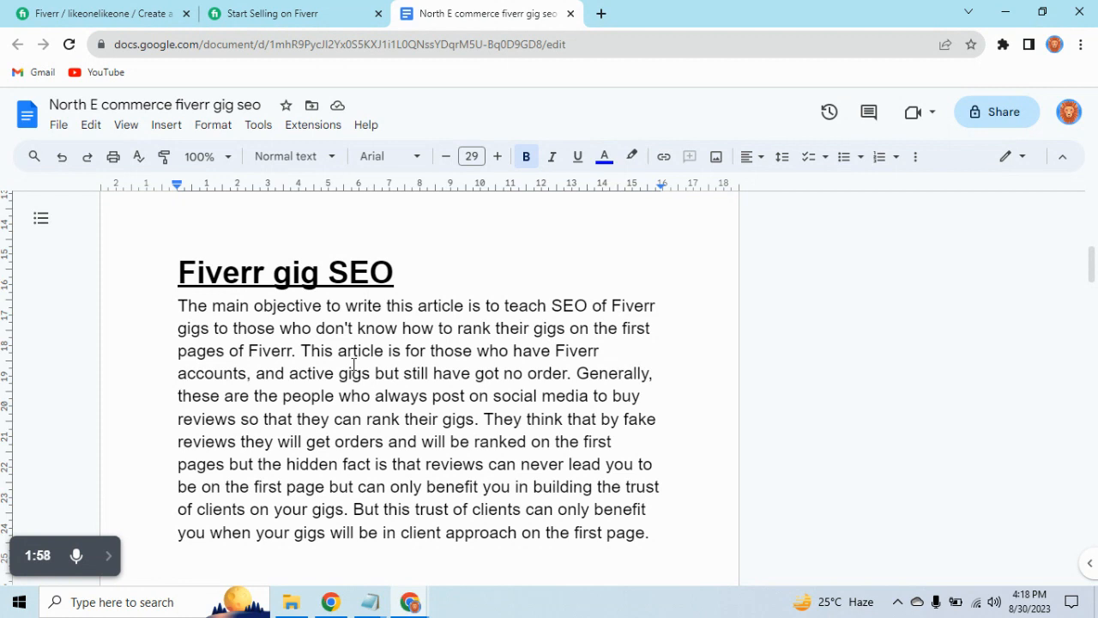
pyautogui.scroll(-1, 353, 364)
pyautogui.scroll(1, 353, 365)
pyautogui.scroll(-1, 517, 388)
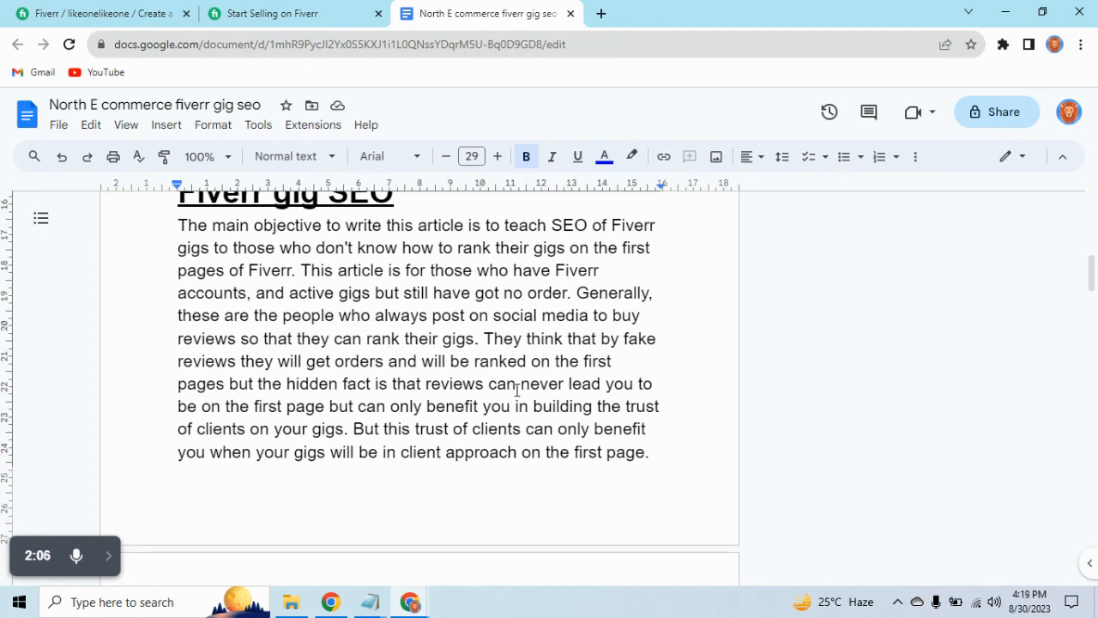
pyautogui.scroll(-2, 517, 387)
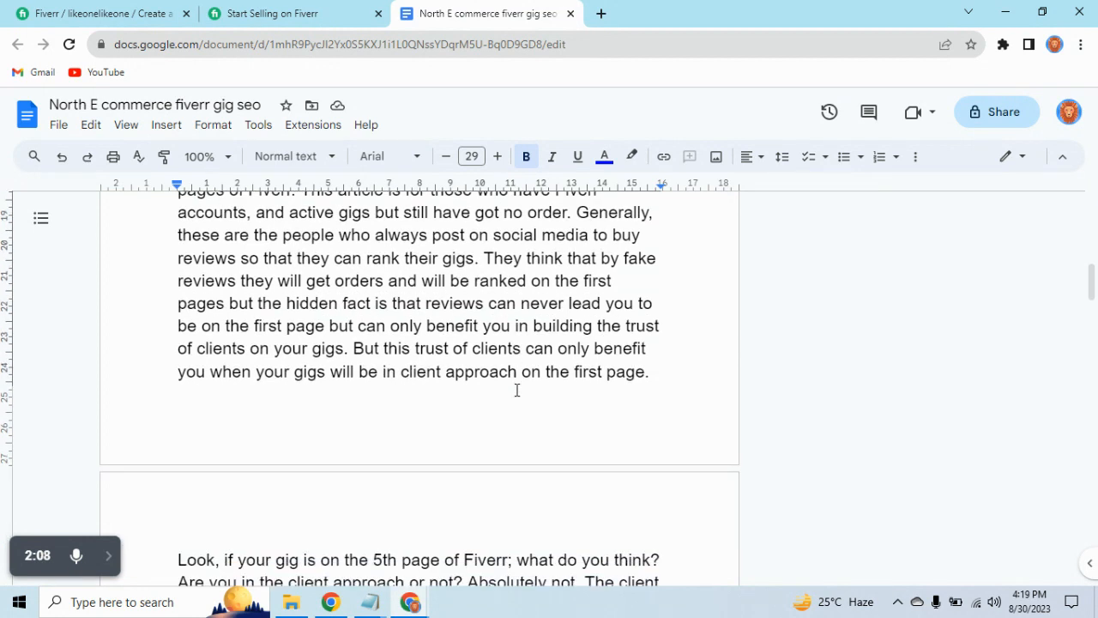
pyautogui.scroll(-4, 517, 391)
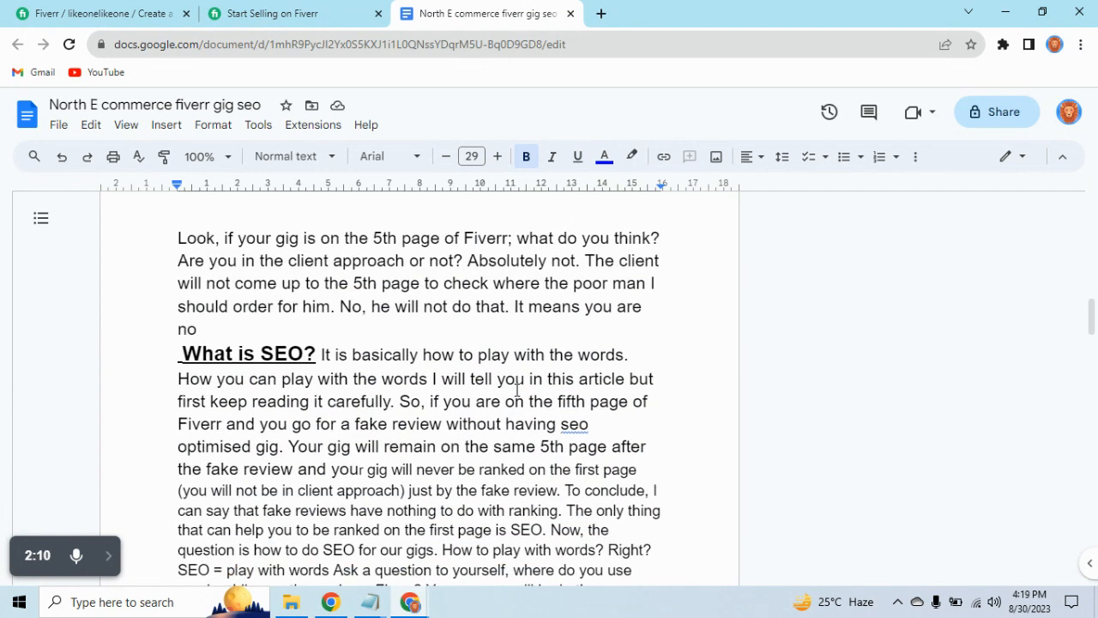
pyautogui.scroll(-2, 517, 388)
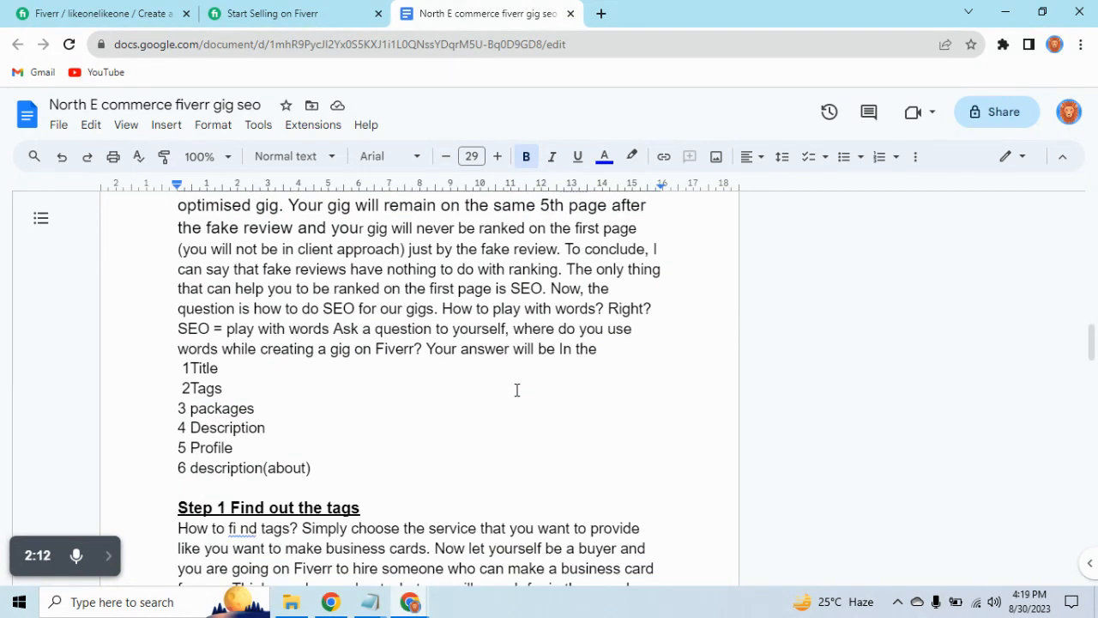
pyautogui.scroll(1, 518, 390)
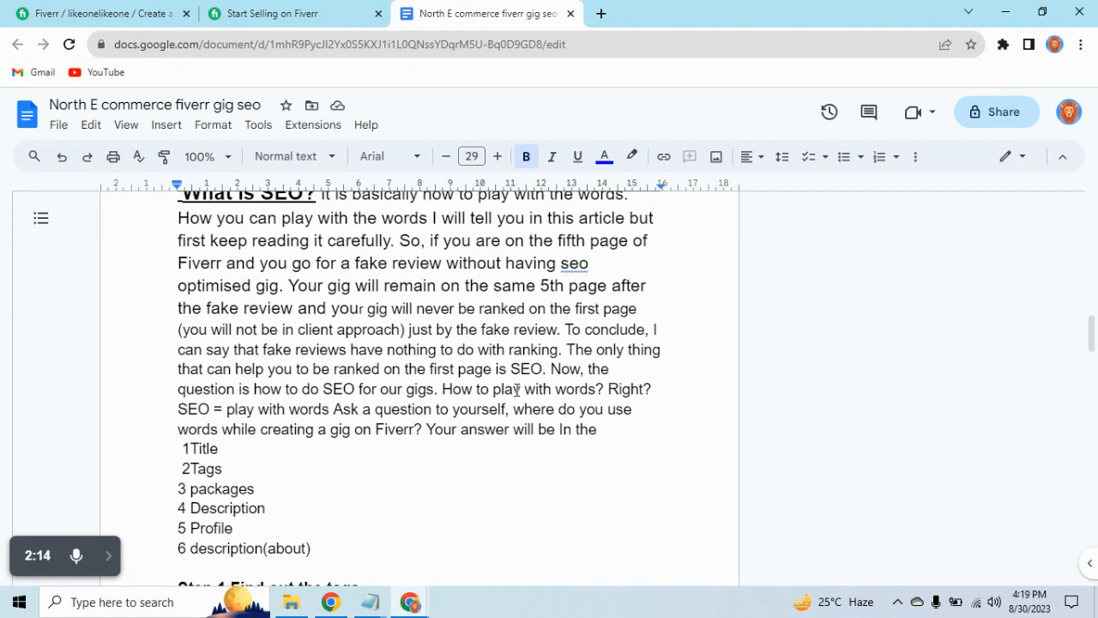
pyautogui.scroll(1, 518, 390)
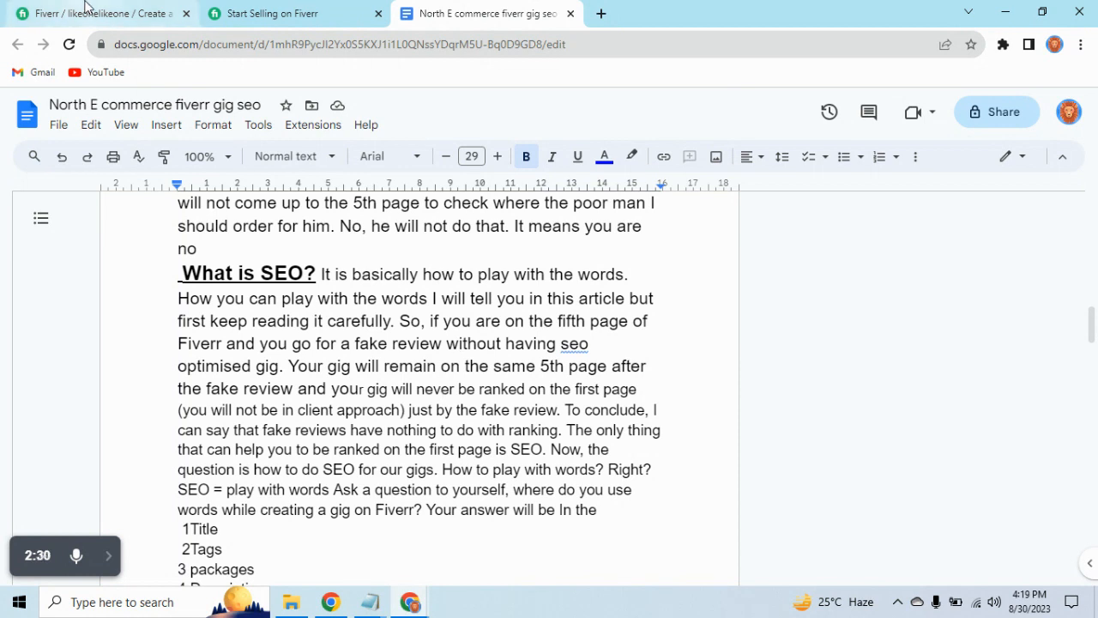
# Search Fiverr for "logo design" on the Start Selling page, using the suggested search term.
pyautogui.click(85, 9)
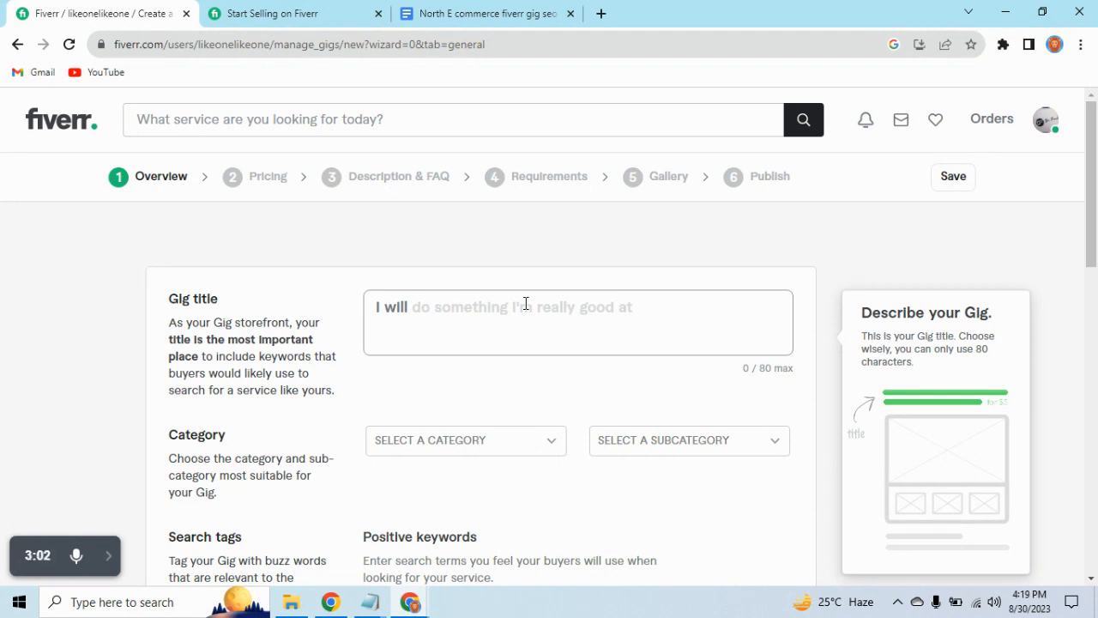
pyautogui.click(346, 12)
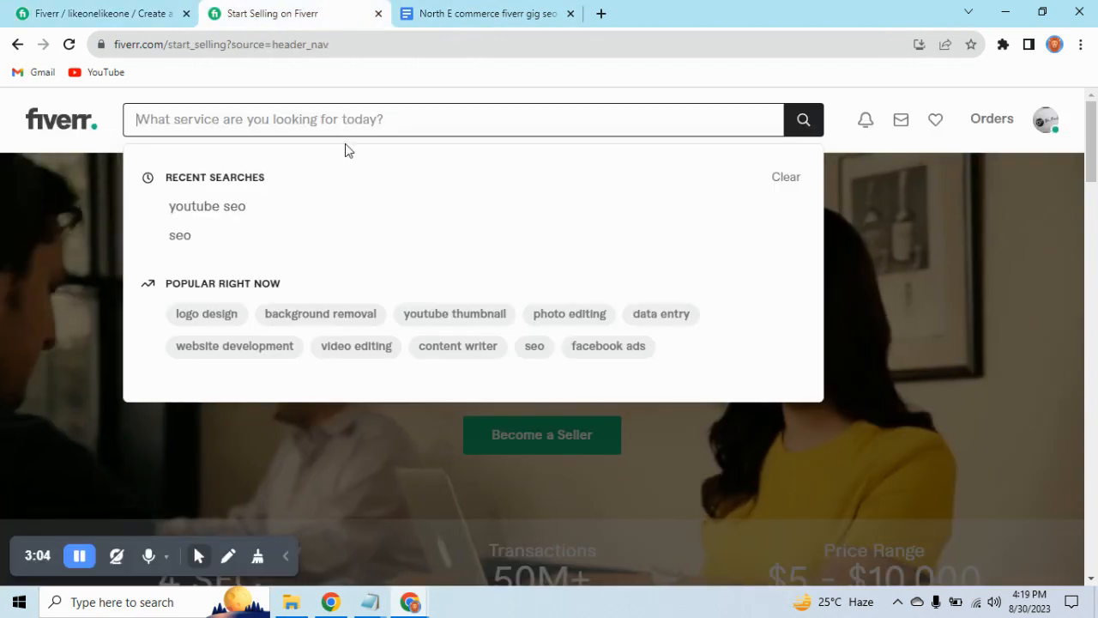
pyautogui.write('lo')
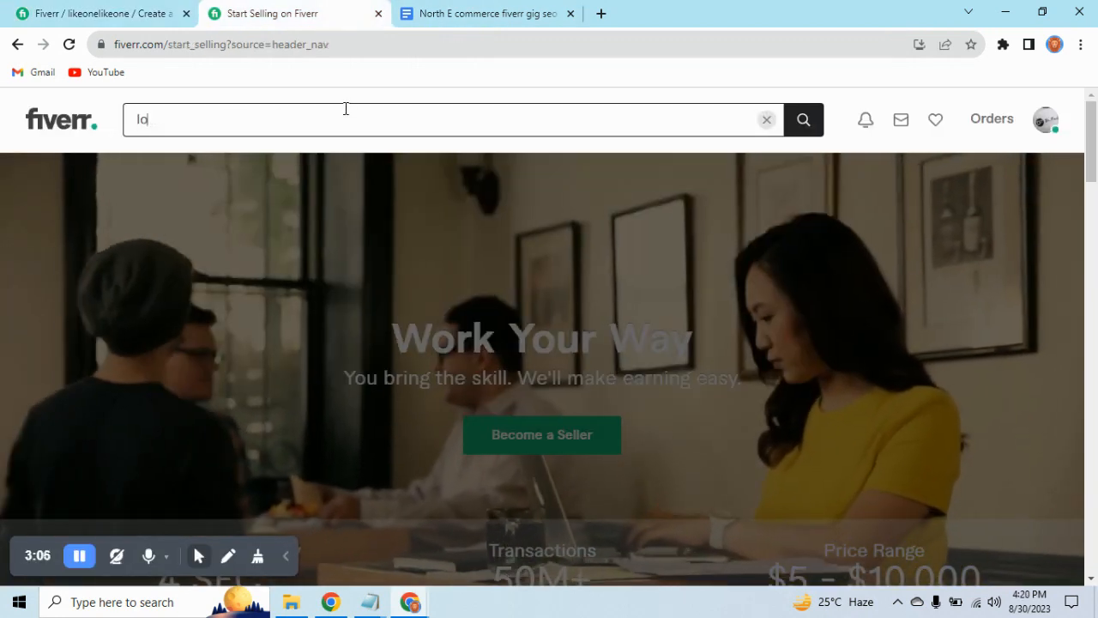
pyautogui.write('go de')
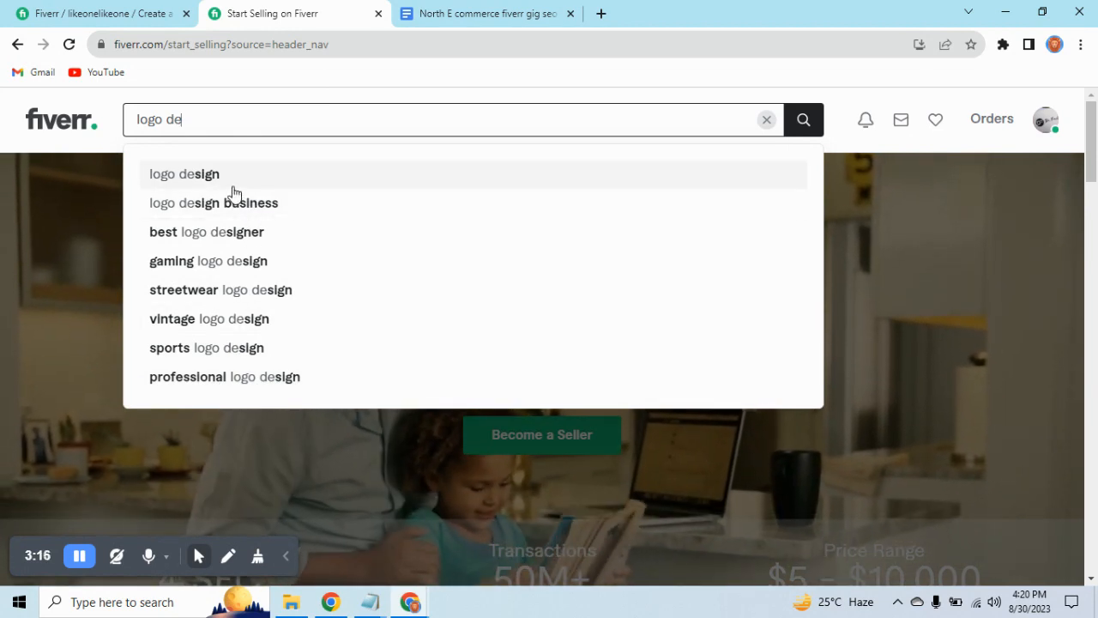
pyautogui.click(233, 177)
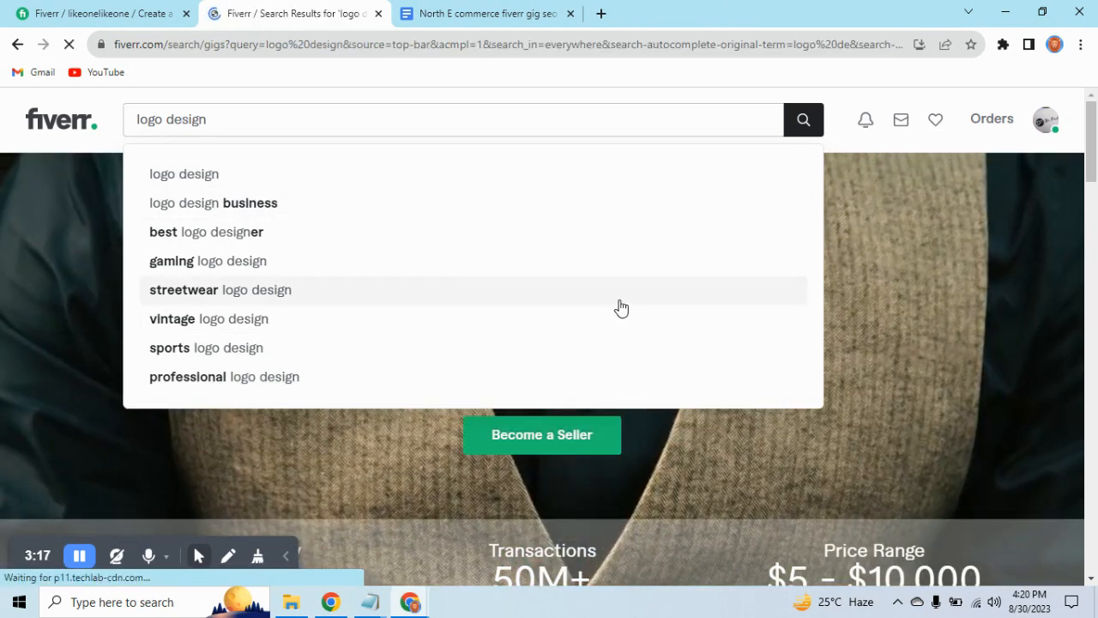
# Examine the titles, ratings and prices of the competing logo design gigs in the search results.
pyautogui.scroll(-3, 601, 301)
pyautogui.scroll(-4, 600, 302)
pyautogui.scroll(3, 601, 302)
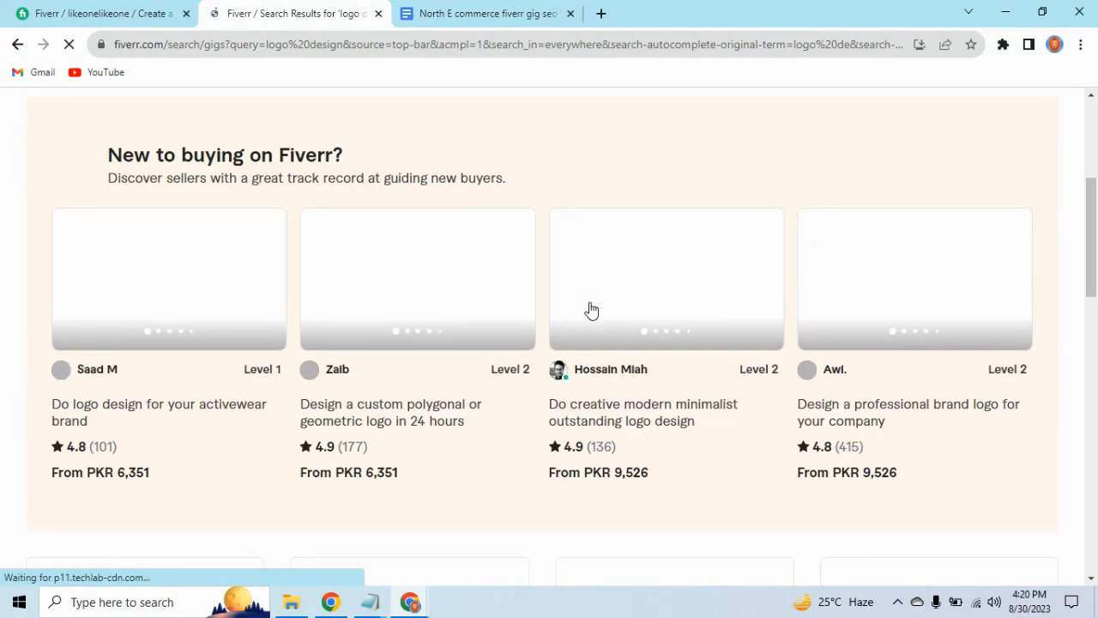
pyautogui.scroll(-1, 600, 302)
pyautogui.scroll(-1, 152, 338)
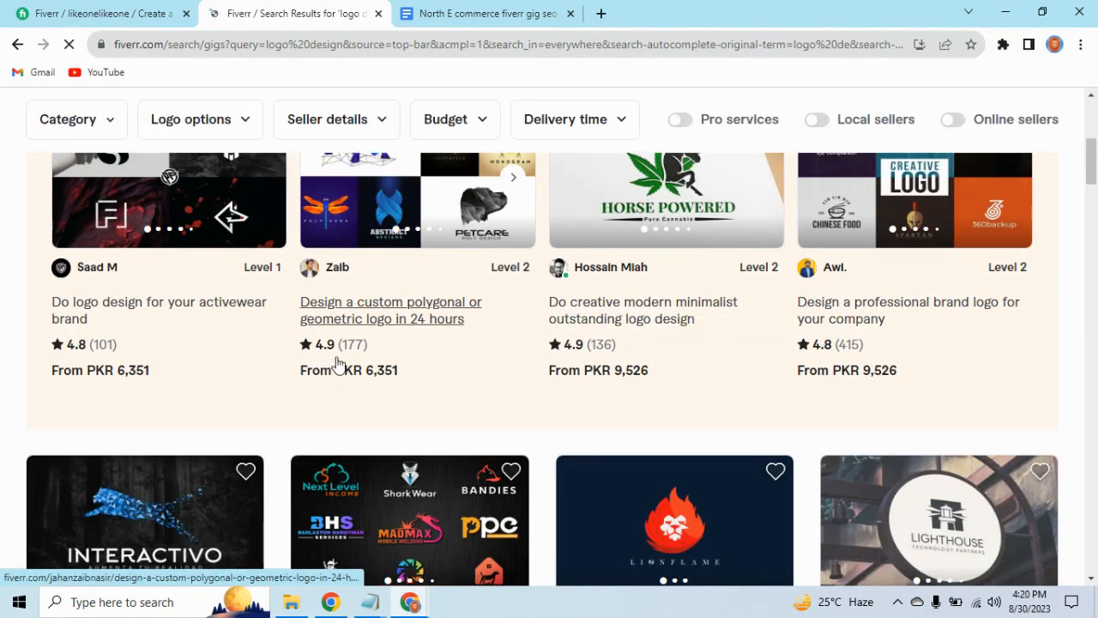
pyautogui.scroll(-1, 339, 347)
pyautogui.scroll(-5, 339, 347)
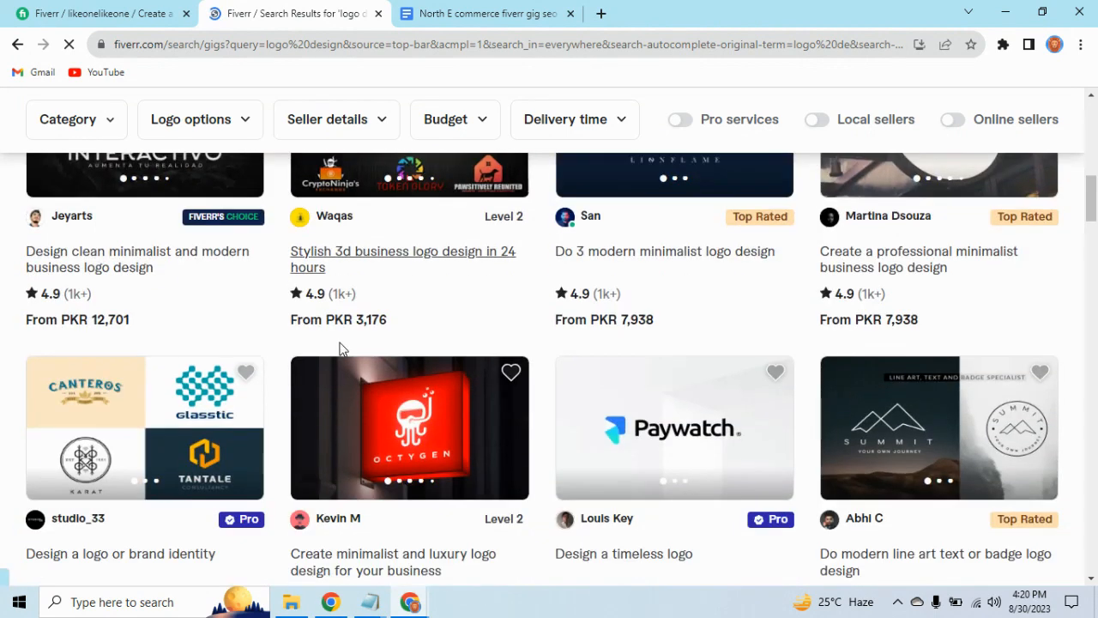
pyautogui.scroll(2, 339, 347)
pyautogui.scroll(2, 339, 347)
# Switch to Notepad from the gig creation form and copy the line "i willl create timeless logo for your bussiness".
pyautogui.click(91, 12)
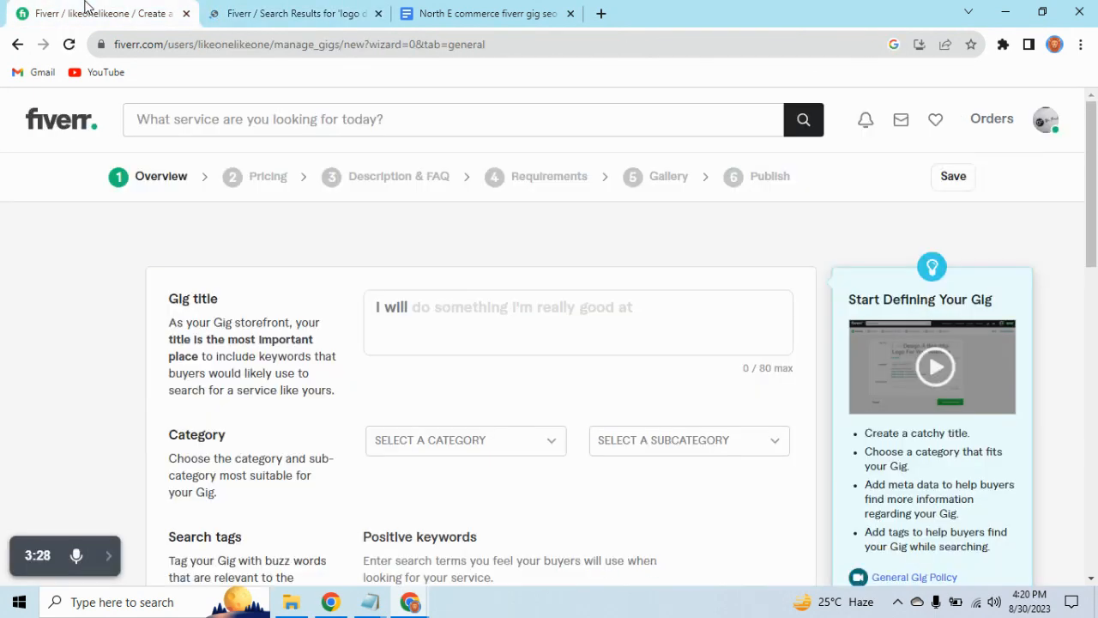
pyautogui.click(479, 317)
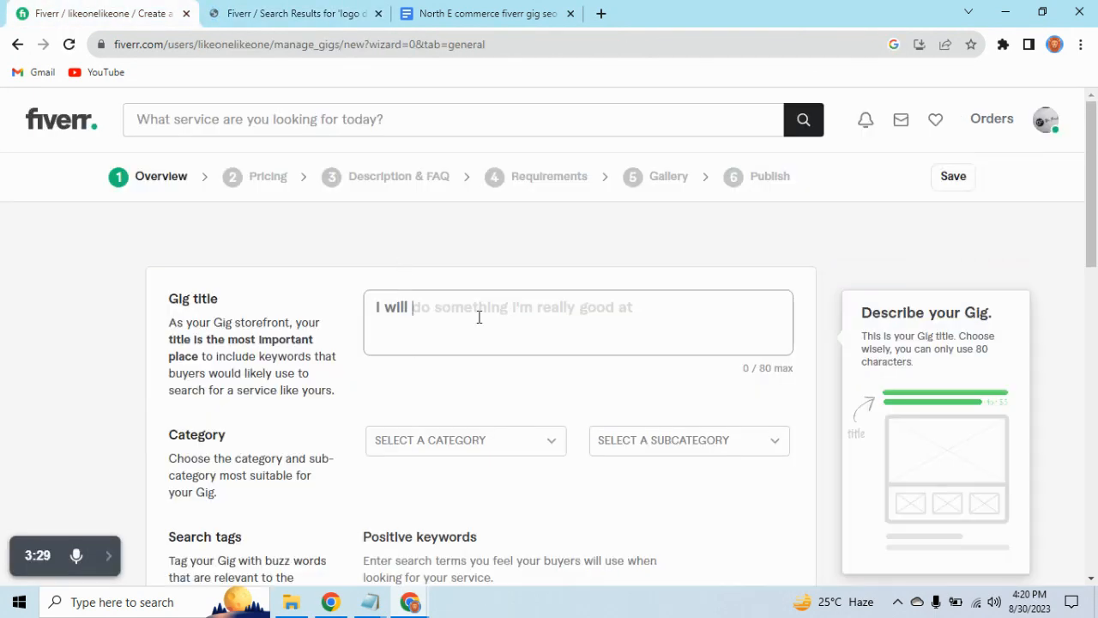
pyautogui.click(369, 601)
pyautogui.click(538, 556)
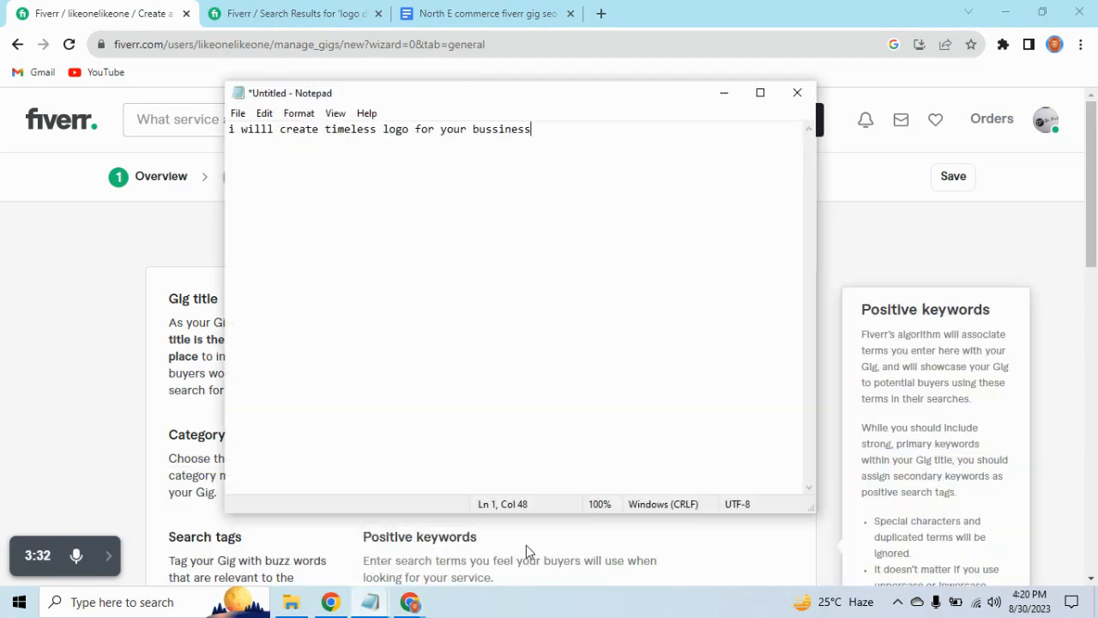
pyautogui.moveTo(566, 128); pyautogui.dragTo(467, 129)
pyautogui.moveTo(315, 138); pyautogui.dragTo(178, 137)
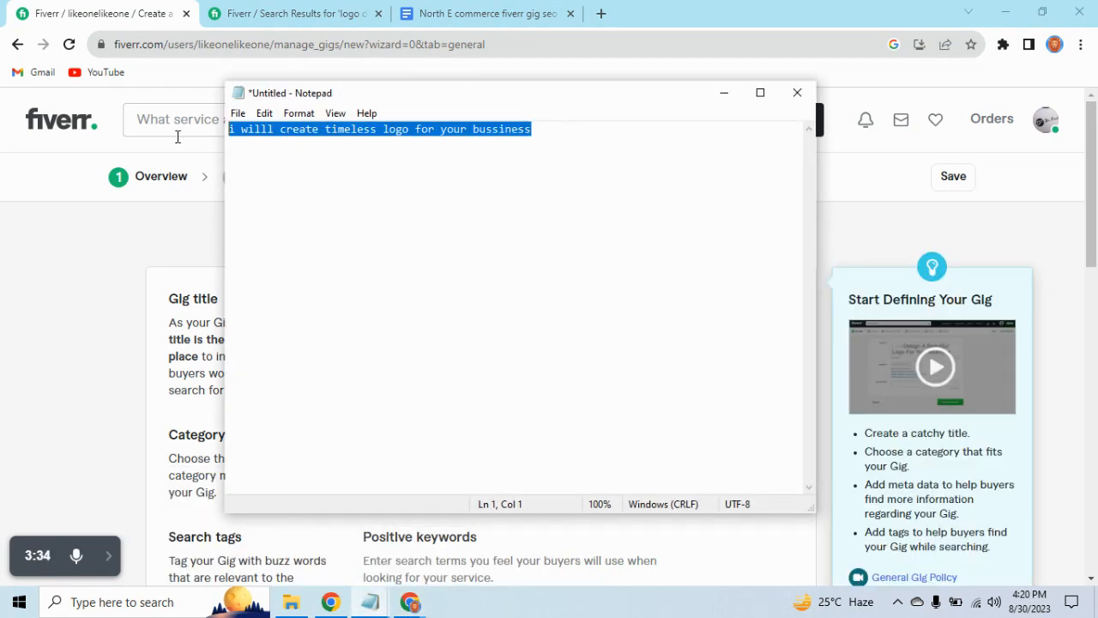
# Return to the gig creation form in Chrome and paste the copied line into the Gig title.
pyautogui.click(404, 11)
pyautogui.click(307, 10)
pyautogui.click(19, 10)
pyautogui.click(406, 291)
pyautogui.write('I willl create timeless logo for your bussiness')
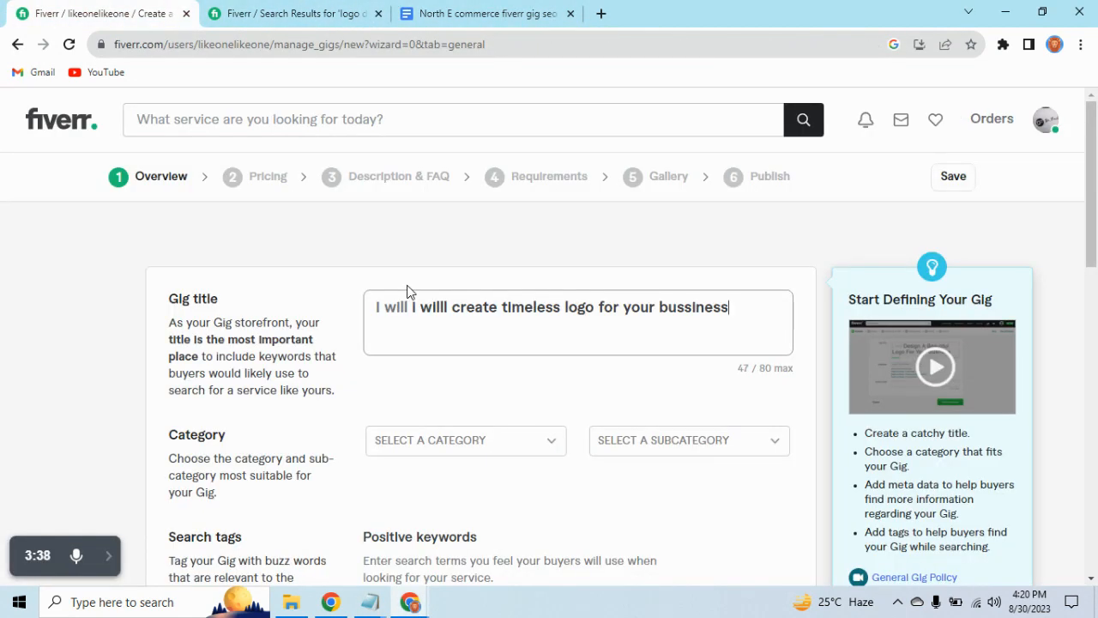
# Remove the duplicate "i willl" from the gig title and correct the spelling of "bussiness" to "business".
pyautogui.moveTo(456, 311); pyautogui.dragTo(412, 311)
pyautogui.press('BackSpace')
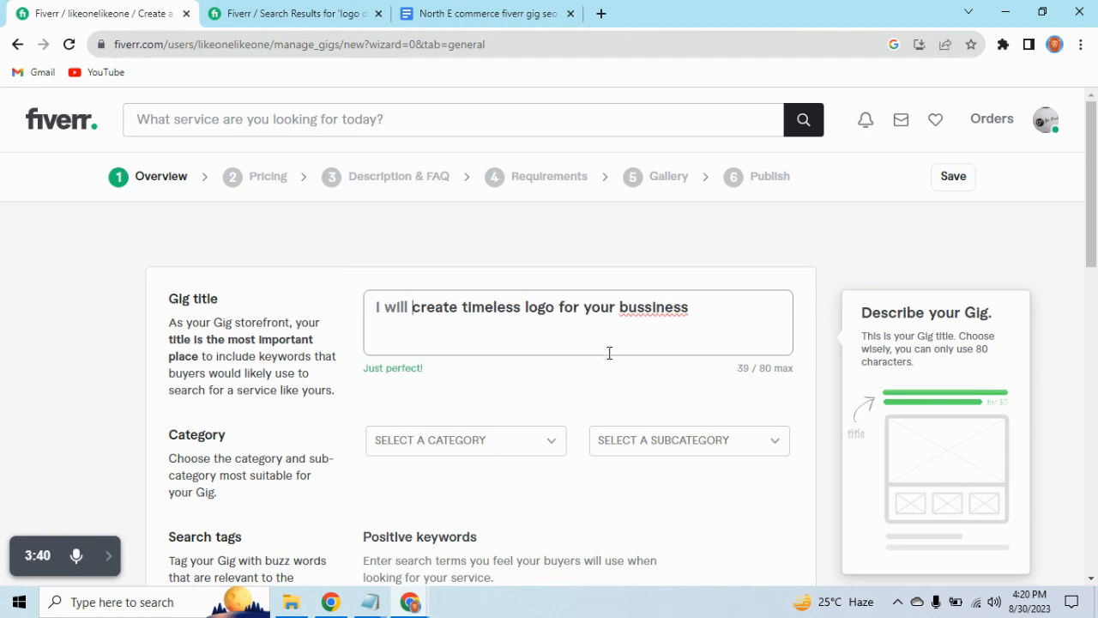
pyautogui.rightClick(640, 312)
pyautogui.click(701, 330)
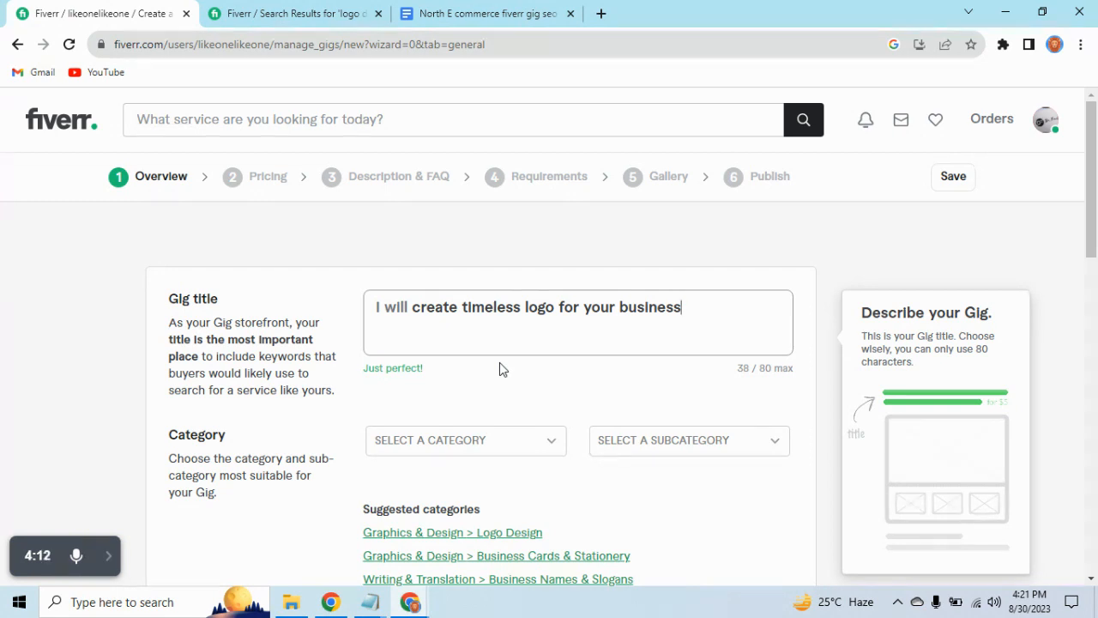
# Set the gig's category to Graphics & Design and its subcategory to Logo Design.
pyautogui.scroll(-3, 531, 140)
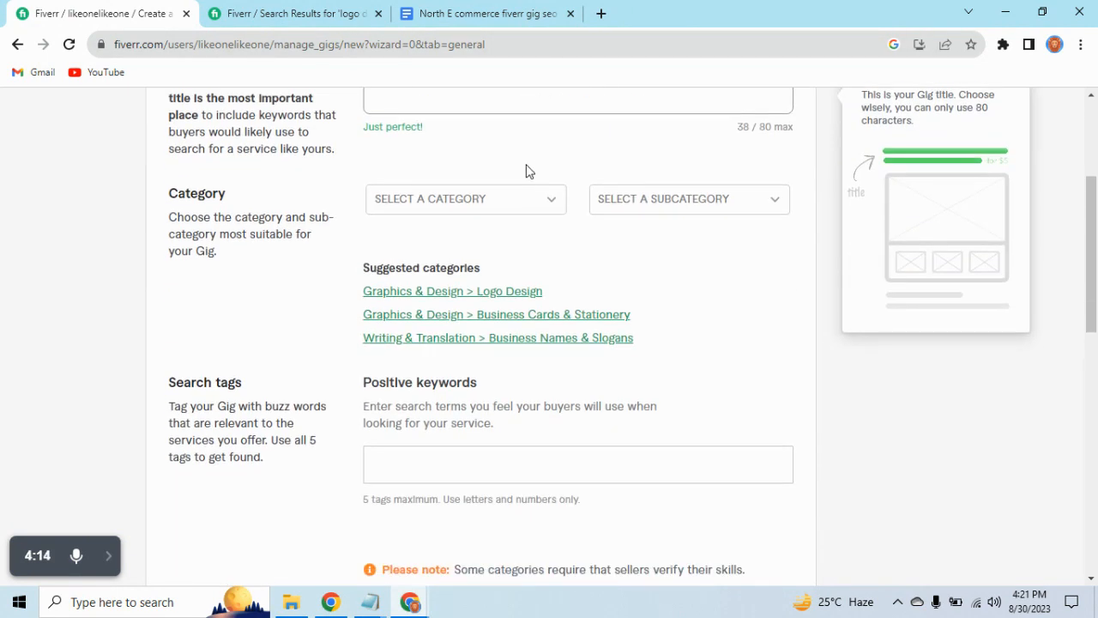
pyautogui.scroll(2, 525, 178)
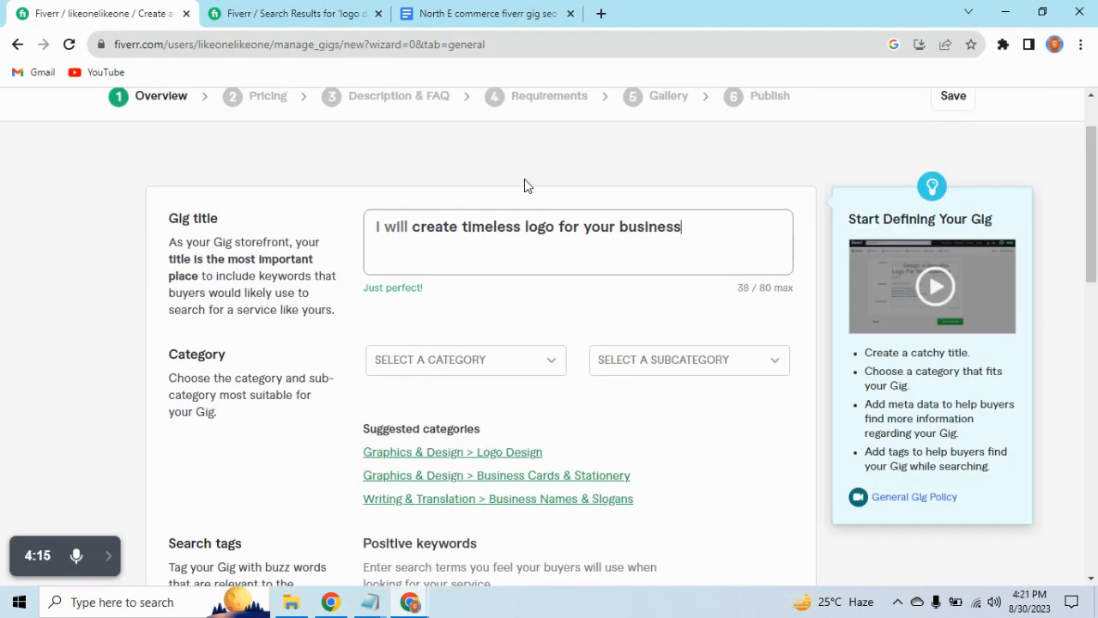
pyautogui.click(540, 371)
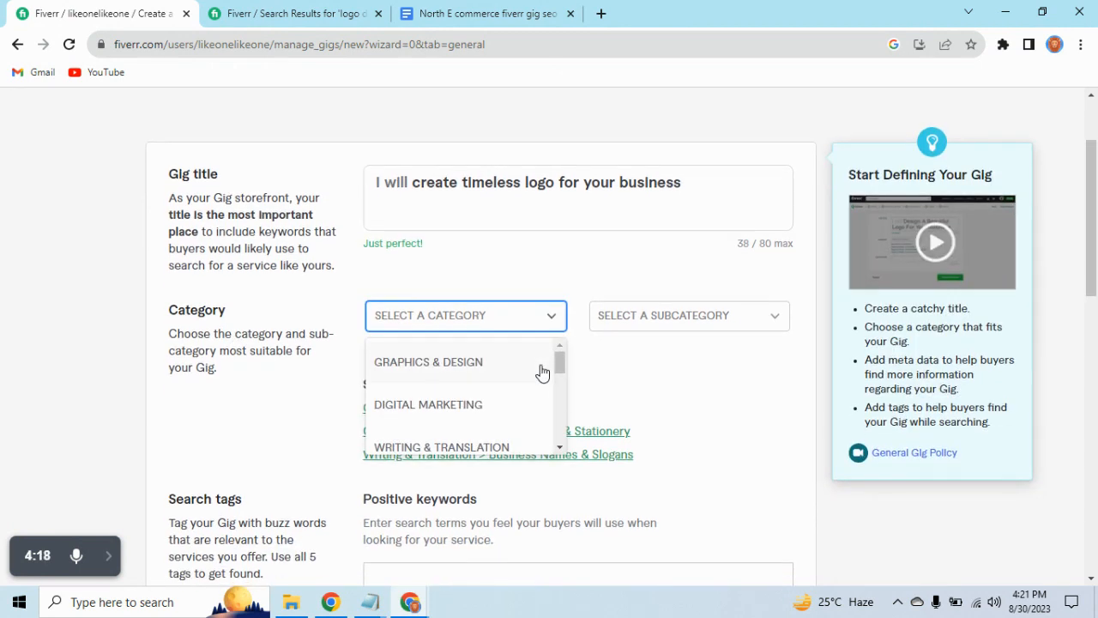
pyautogui.click(466, 364)
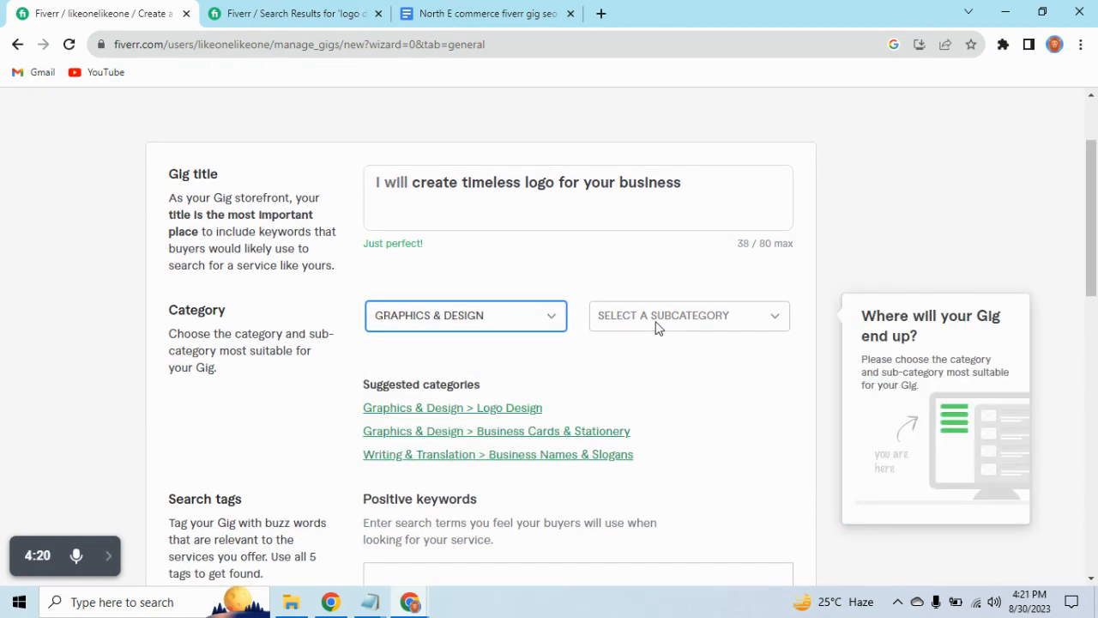
pyautogui.click(720, 319)
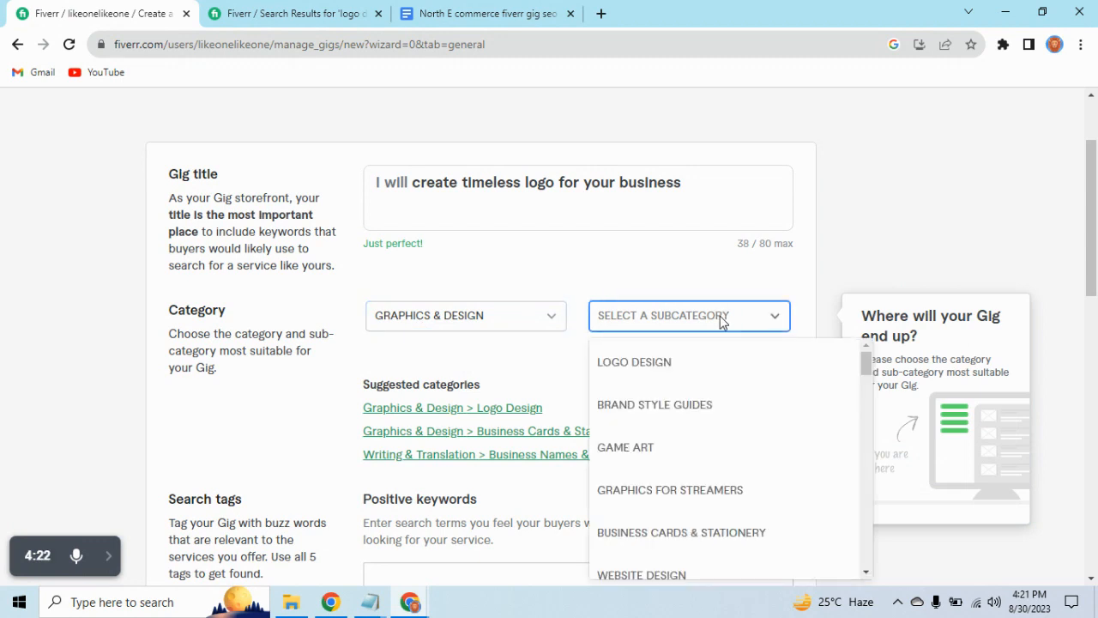
pyautogui.click(679, 372)
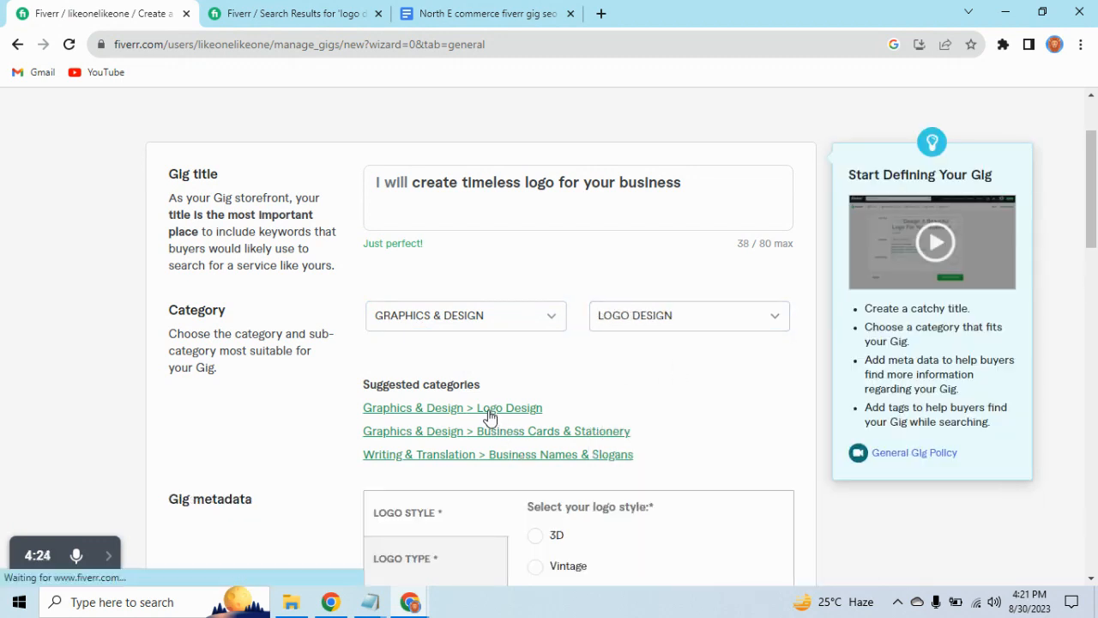
# Choose Signature as the logo style in the gig metadata.
pyautogui.scroll(-2, 498, 403)
pyautogui.scroll(-2, 562, 325)
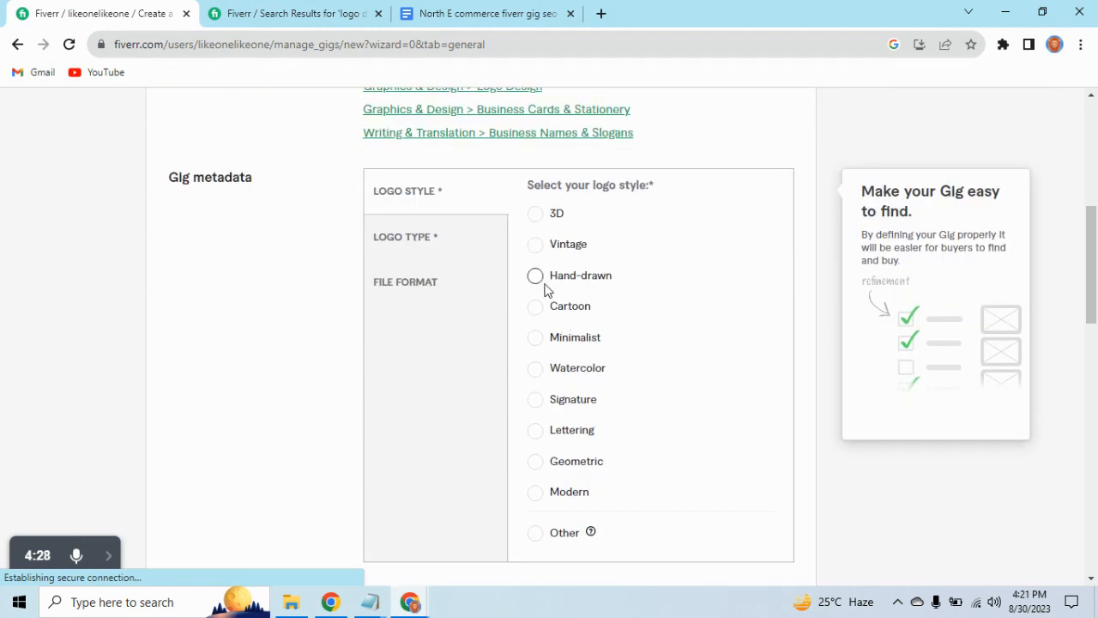
pyautogui.click(536, 344)
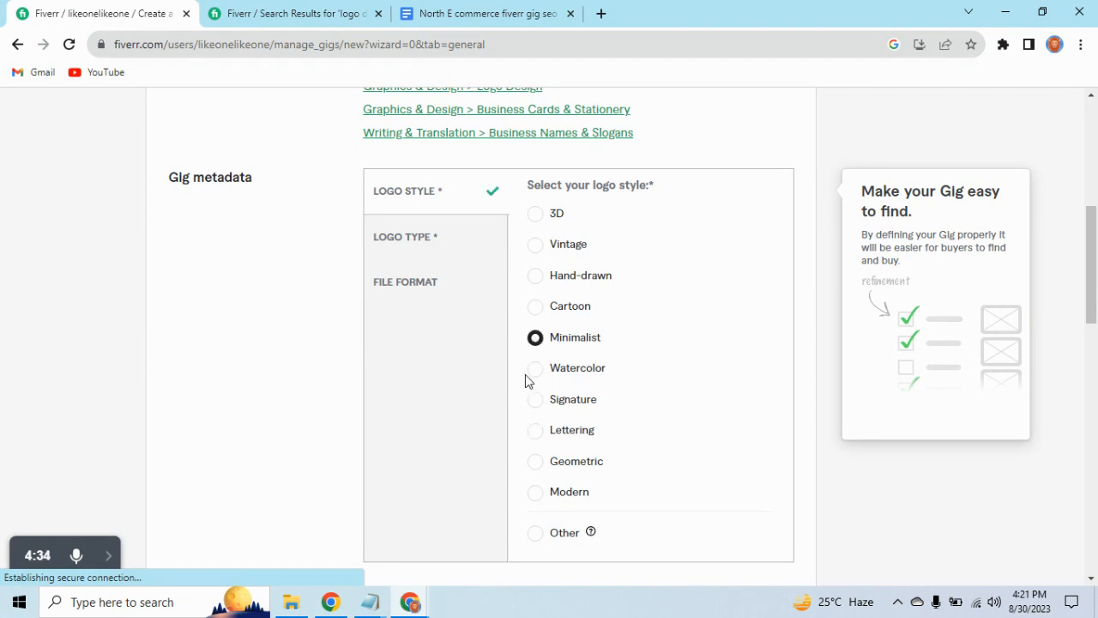
pyautogui.click(536, 408)
# Select Monogram, Wordmark and Pictorial as the logo types in the gig metadata.
pyautogui.click(423, 243)
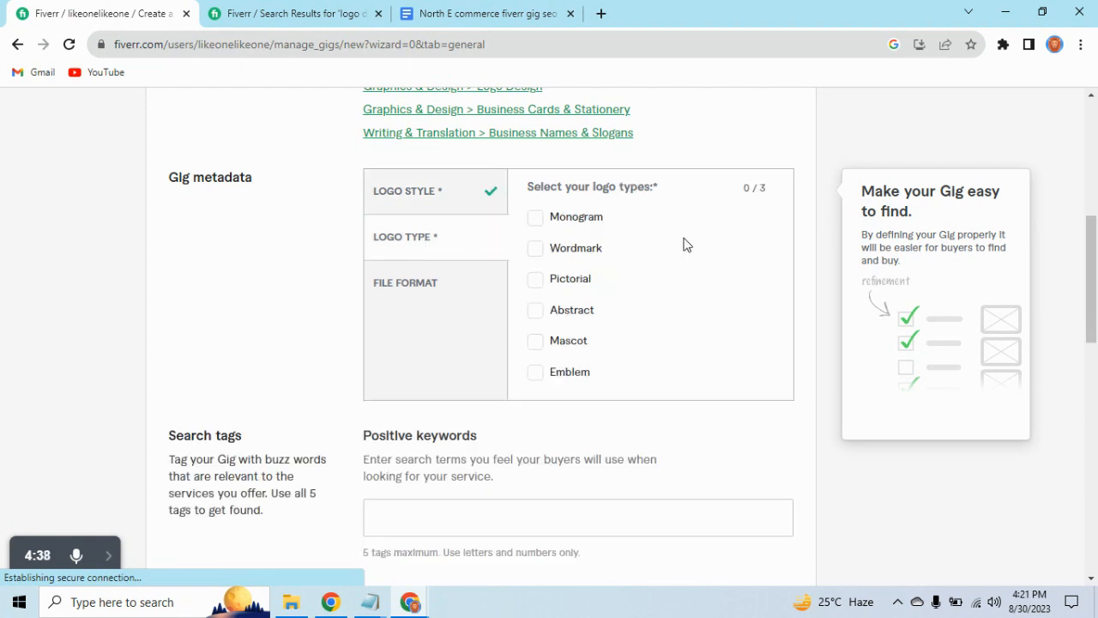
pyautogui.click(535, 220)
pyautogui.click(535, 249)
pyautogui.click(535, 280)
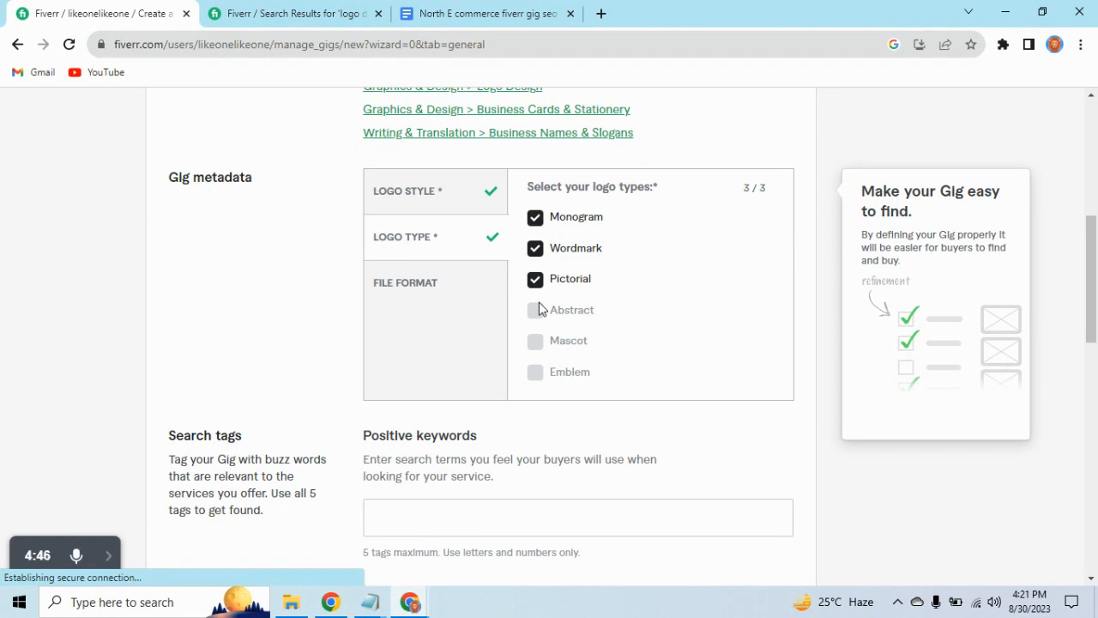
# Select JPG, PDF, PNG and PSD as the file formats provided with the gig.
pyautogui.click(413, 296)
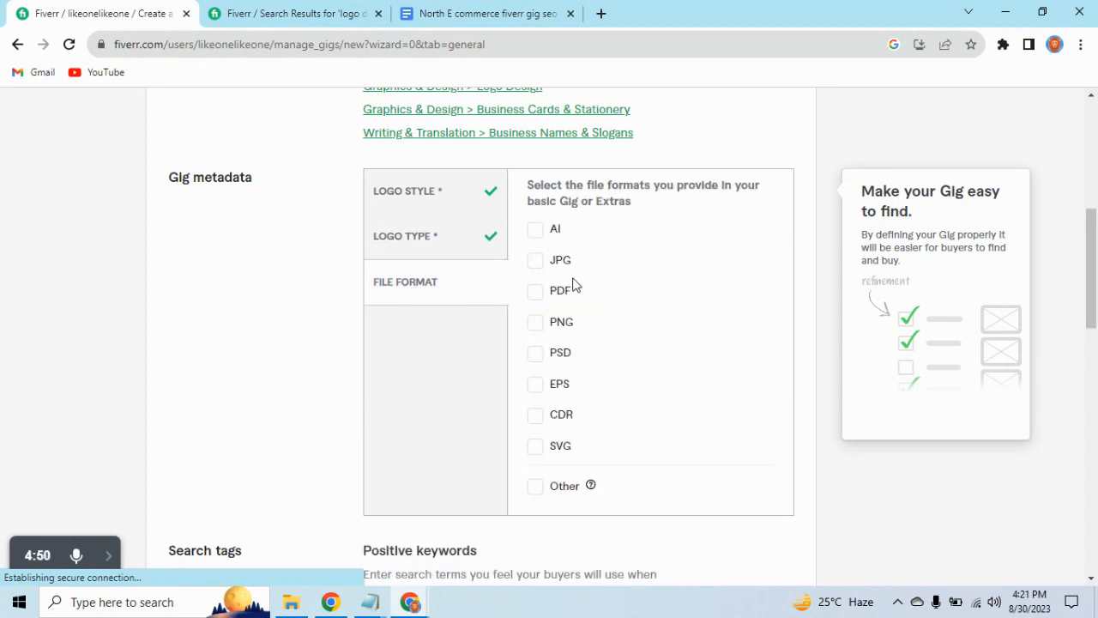
pyautogui.click(535, 263)
pyautogui.click(533, 302)
pyautogui.click(535, 322)
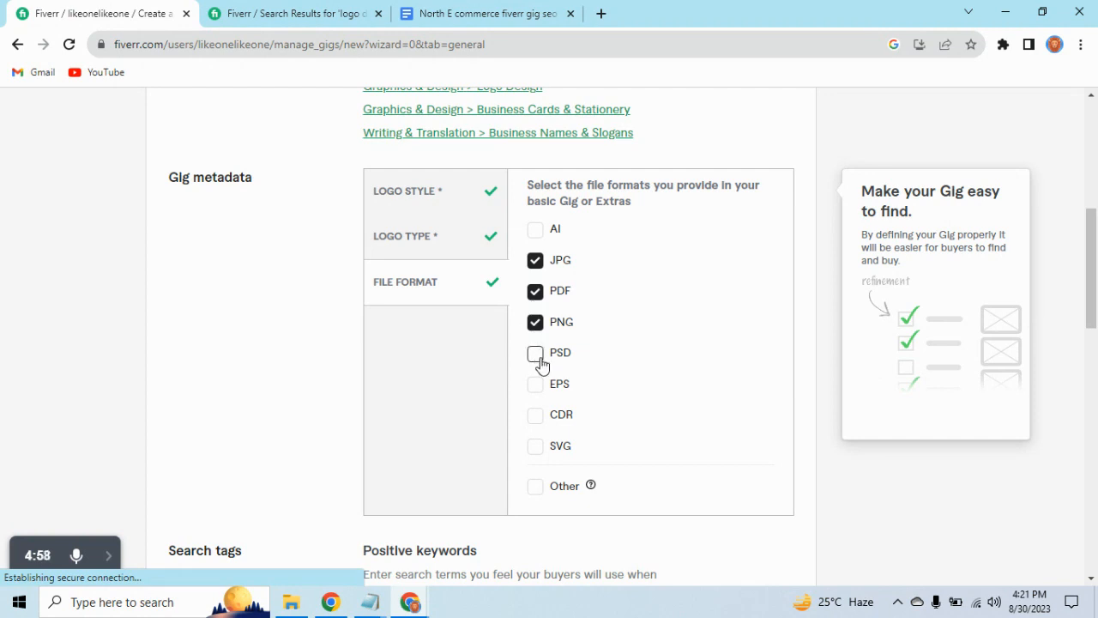
pyautogui.click(532, 354)
# Go to the search tags section and activate the Positive keywords field for entry.
pyautogui.scroll(-2, 524, 356)
pyautogui.scroll(-1, 521, 357)
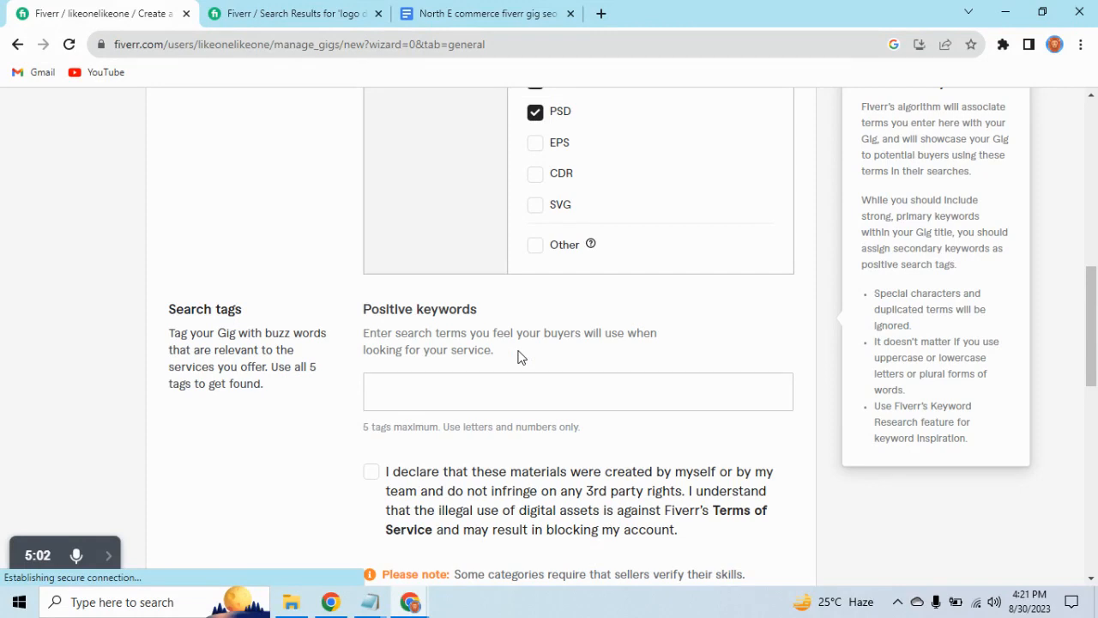
pyautogui.click(509, 387)
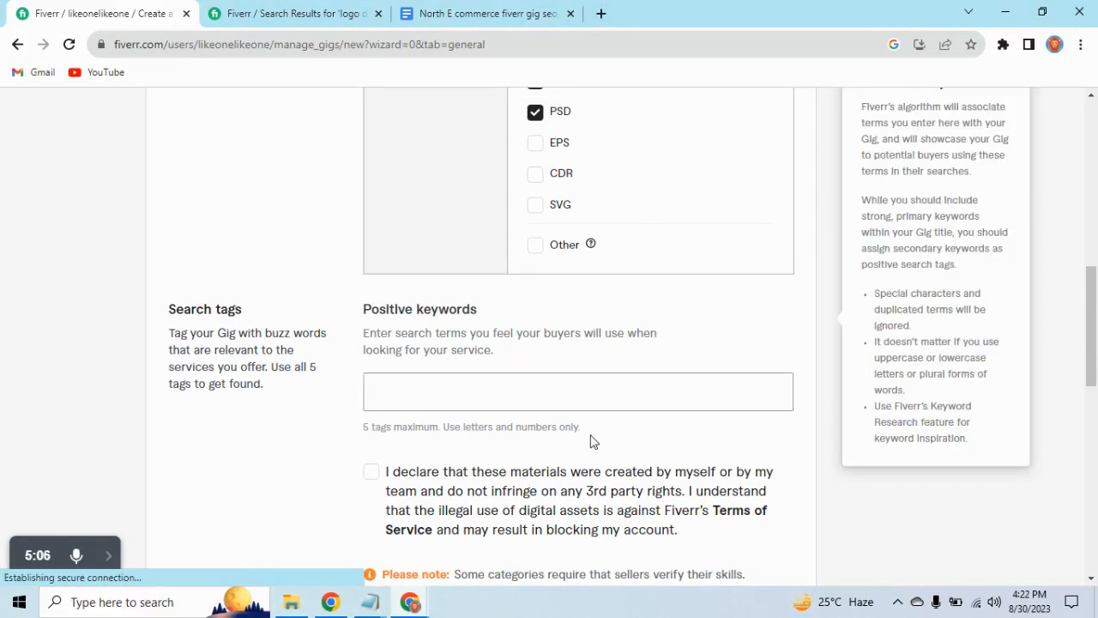
# Examine the gig SEO document's guidance on tags, title, packages and description, and return to the Positive keywords field.
pyautogui.click(370, 14)
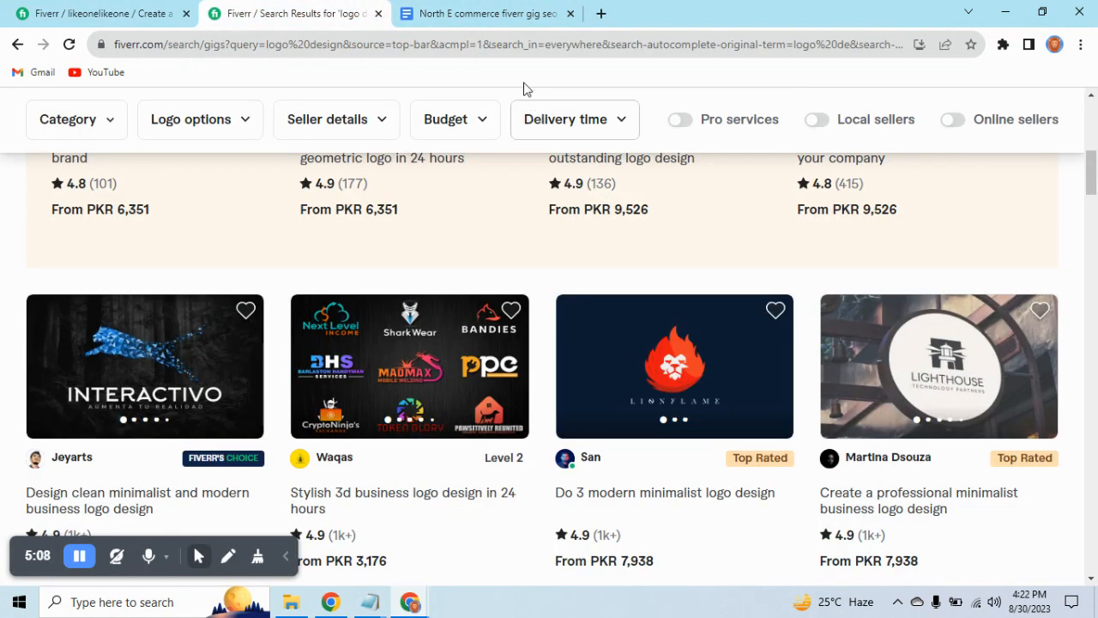
pyautogui.click(497, 17)
pyautogui.scroll(-5, 471, 255)
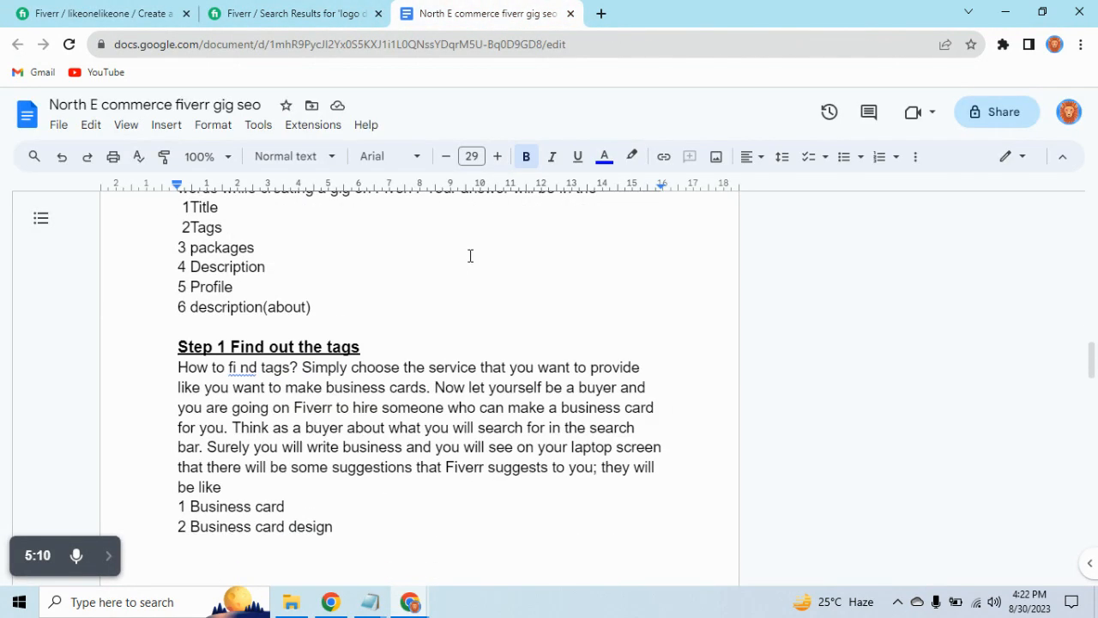
pyautogui.scroll(-5, 465, 258)
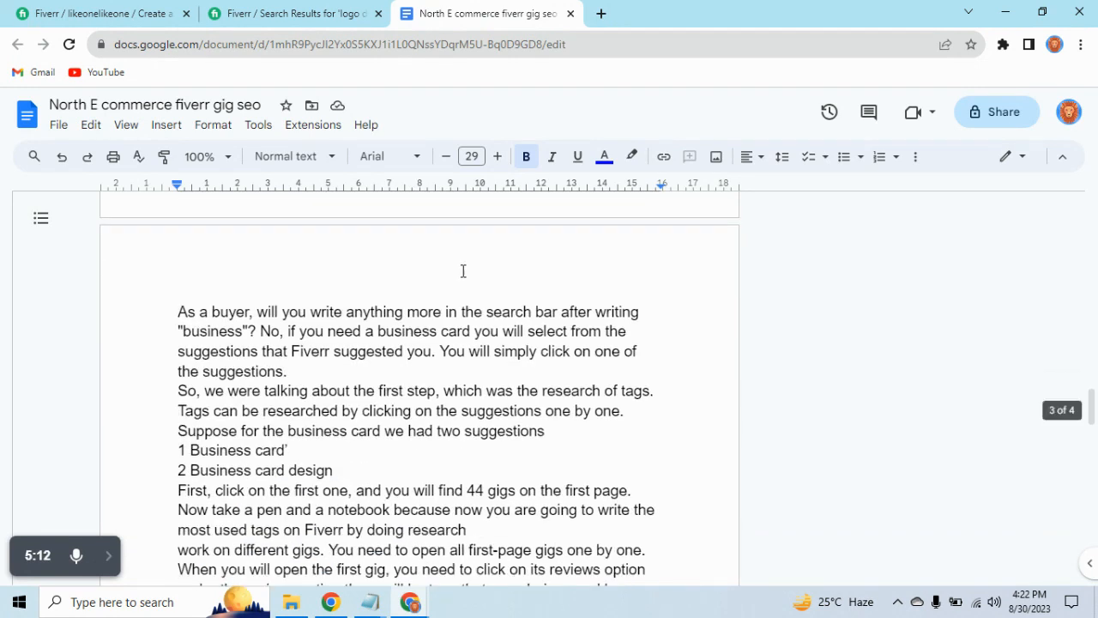
pyautogui.scroll(-5, 474, 296)
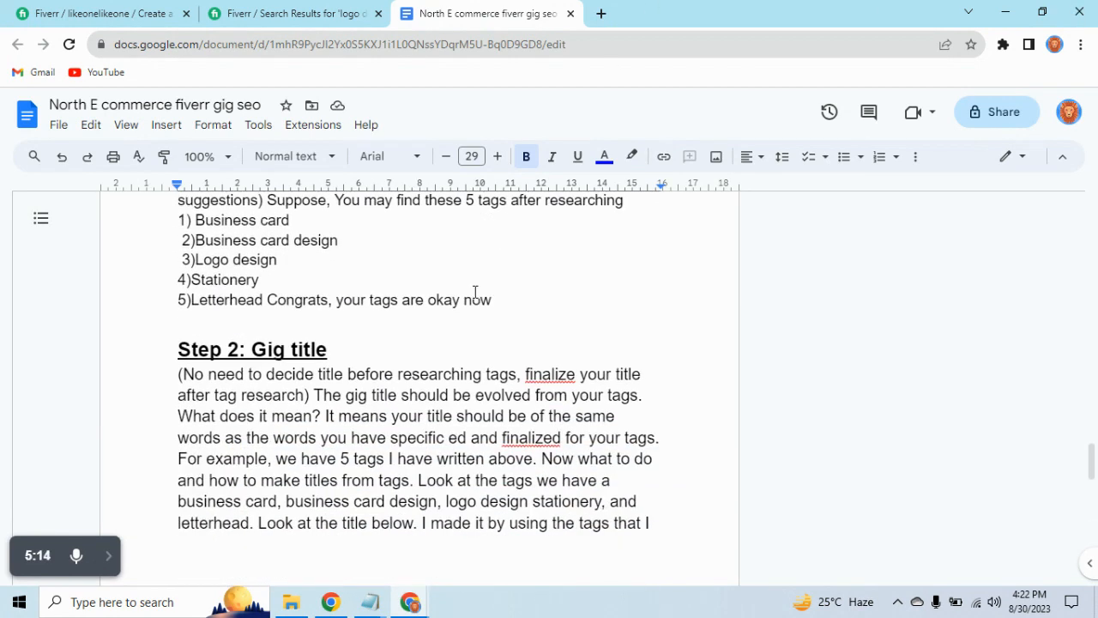
pyautogui.scroll(-8, 474, 297)
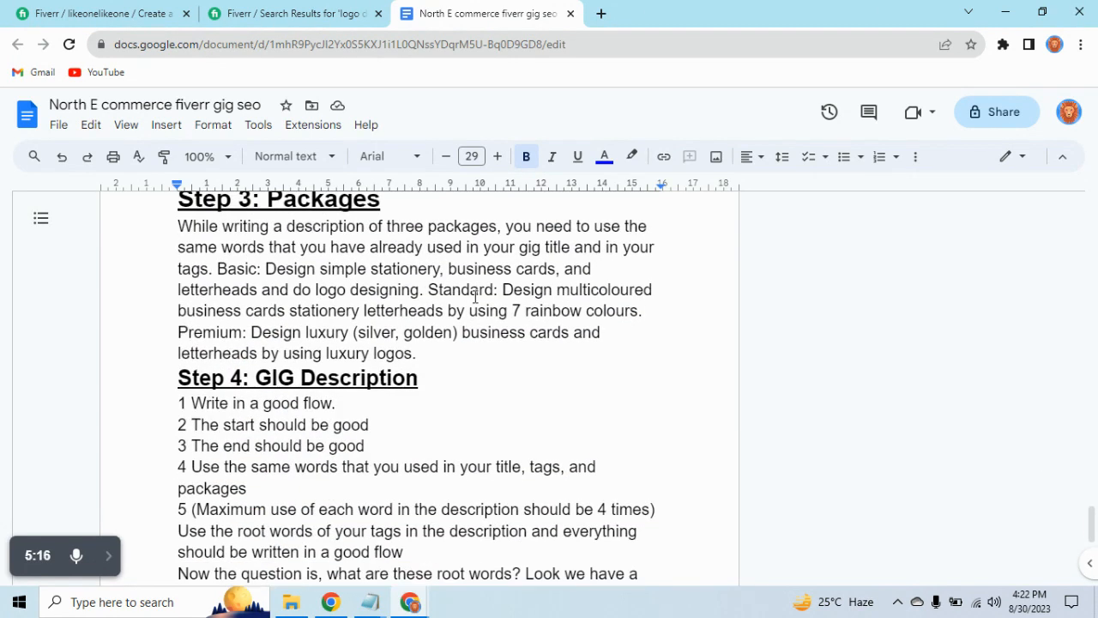
pyautogui.scroll(11, 475, 297)
pyautogui.click(14, 8)
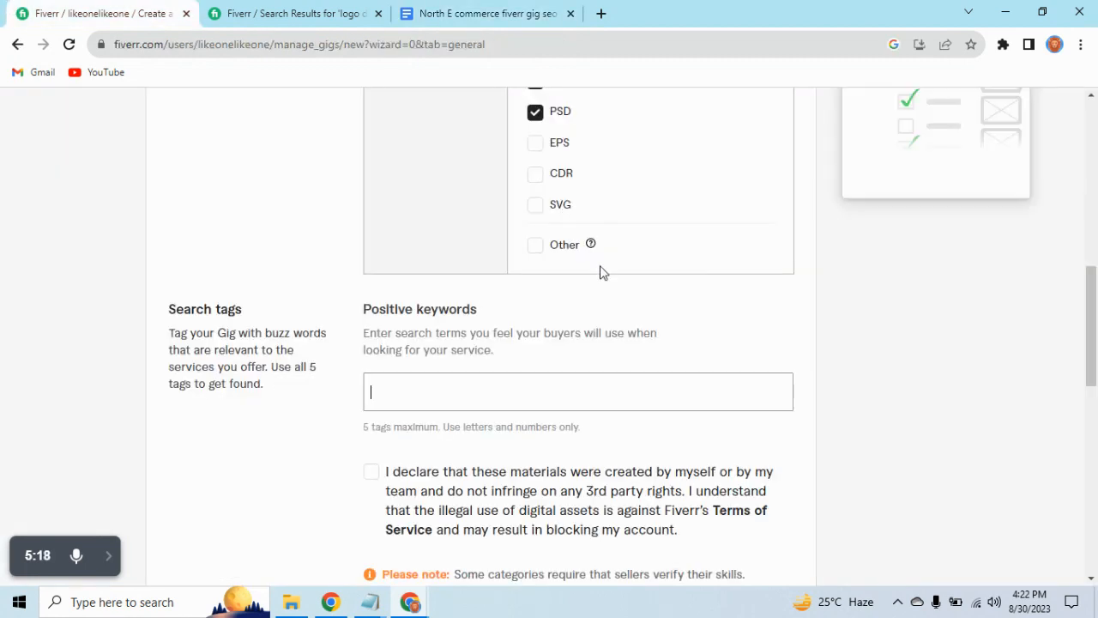
pyautogui.click(513, 377)
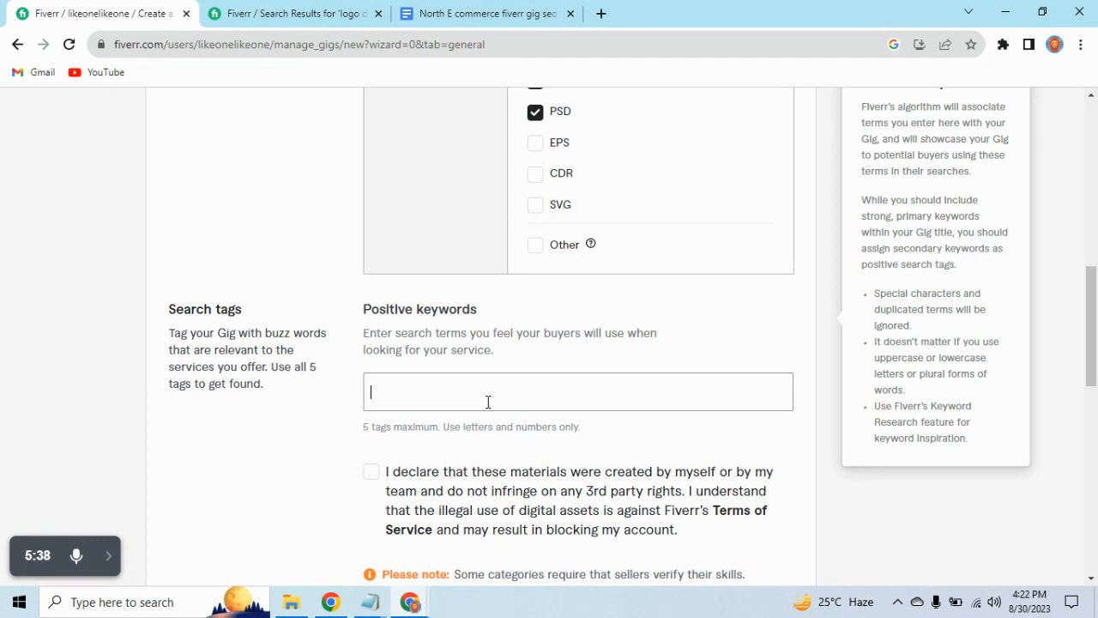
# Open the logo gig tag note in Notepad and review its keyword groups for suitable search tags.
pyautogui.click(109, 556)
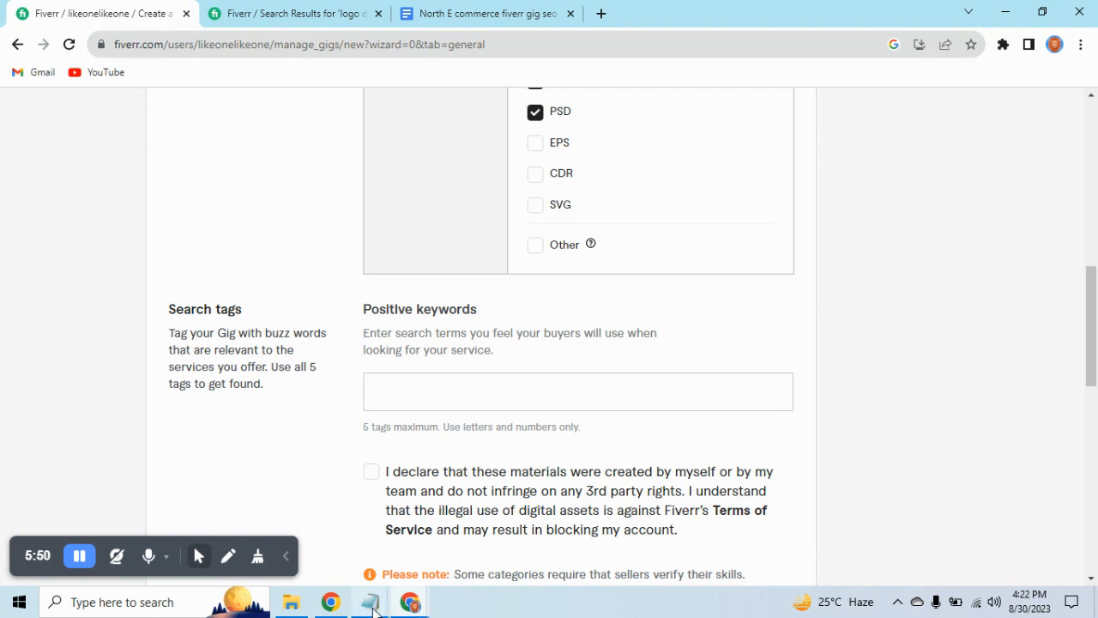
pyautogui.moveTo(374, 611)
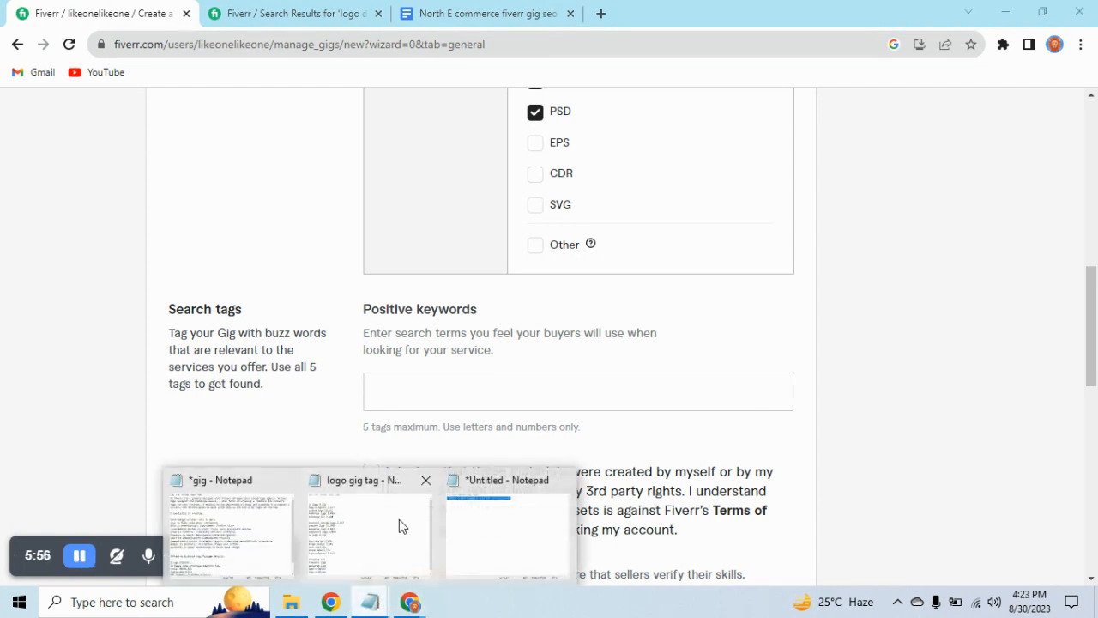
pyautogui.click(399, 525)
pyautogui.scroll(-1, 468, 228)
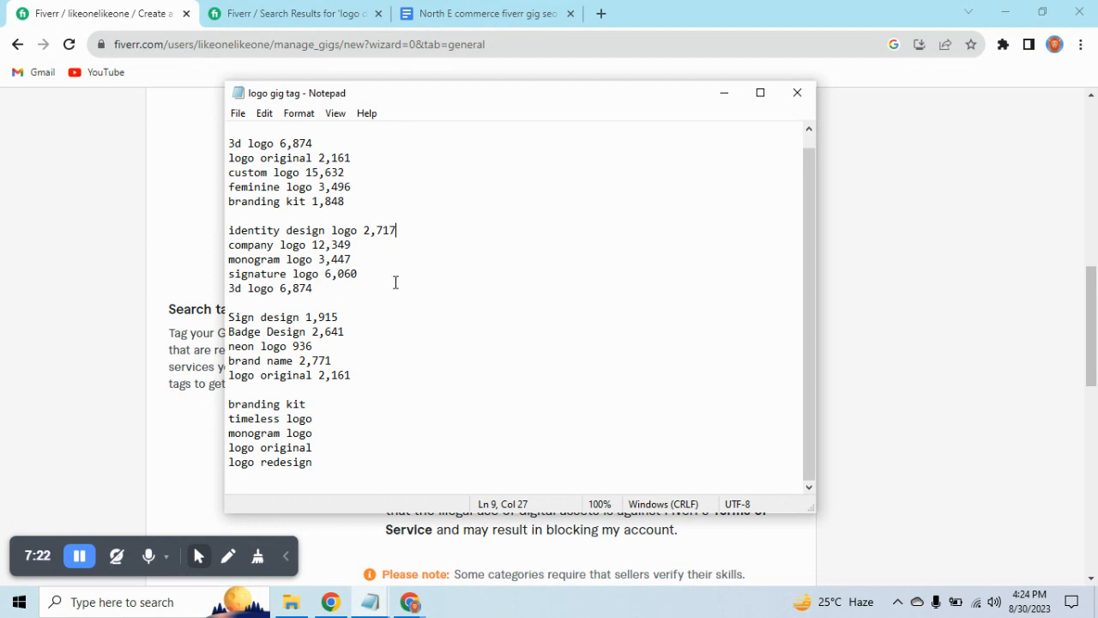
pyautogui.click(79, 560)
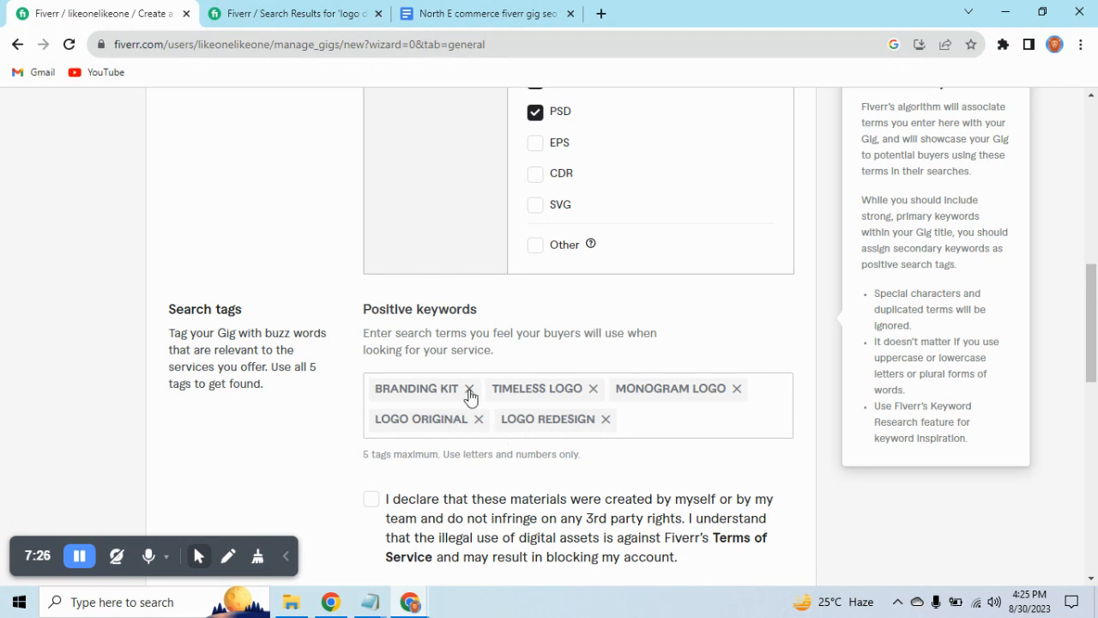
# Accept the declaration of original materials and save the Overview page to continue to Pricing.
pyautogui.scroll(-2, 472, 396)
pyautogui.click(373, 342)
pyautogui.click(755, 534)
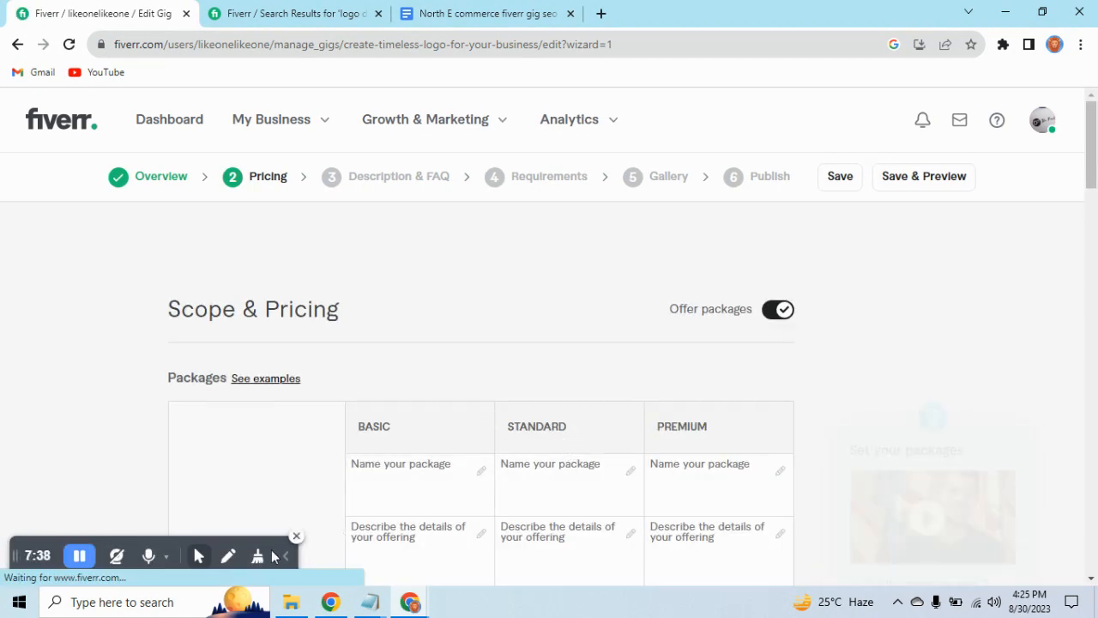
# Examine the package table on the Pricing page, including the name, description, delivery time, revisions and concepts fields.
pyautogui.scroll(-1, 448, 372)
pyautogui.click(429, 397)
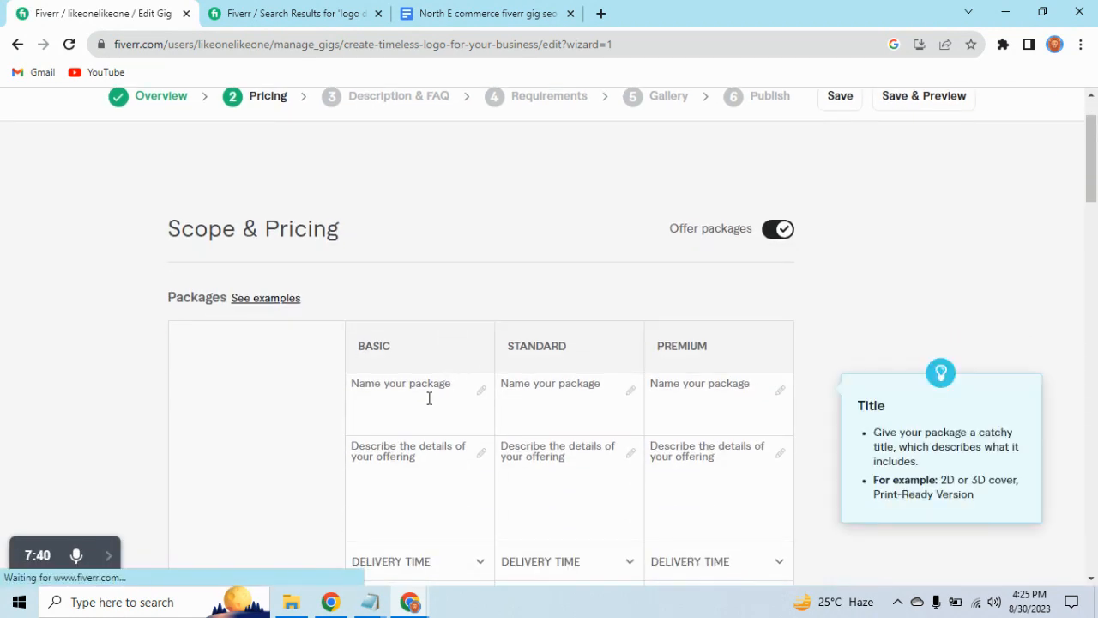
pyautogui.scroll(-2, 426, 398)
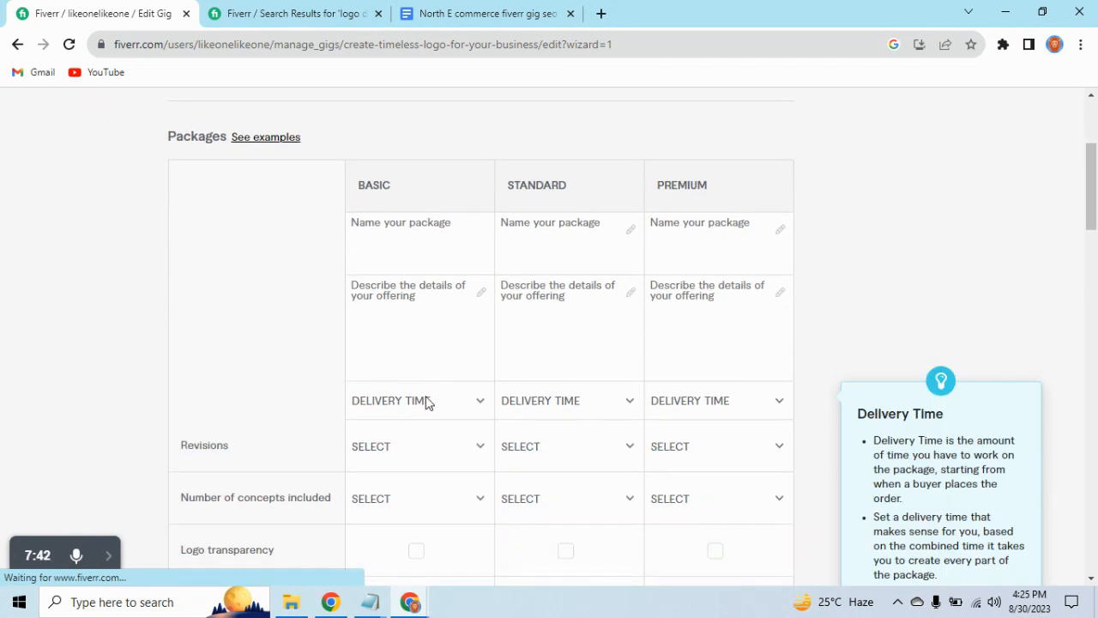
pyautogui.moveTo(112, 560)
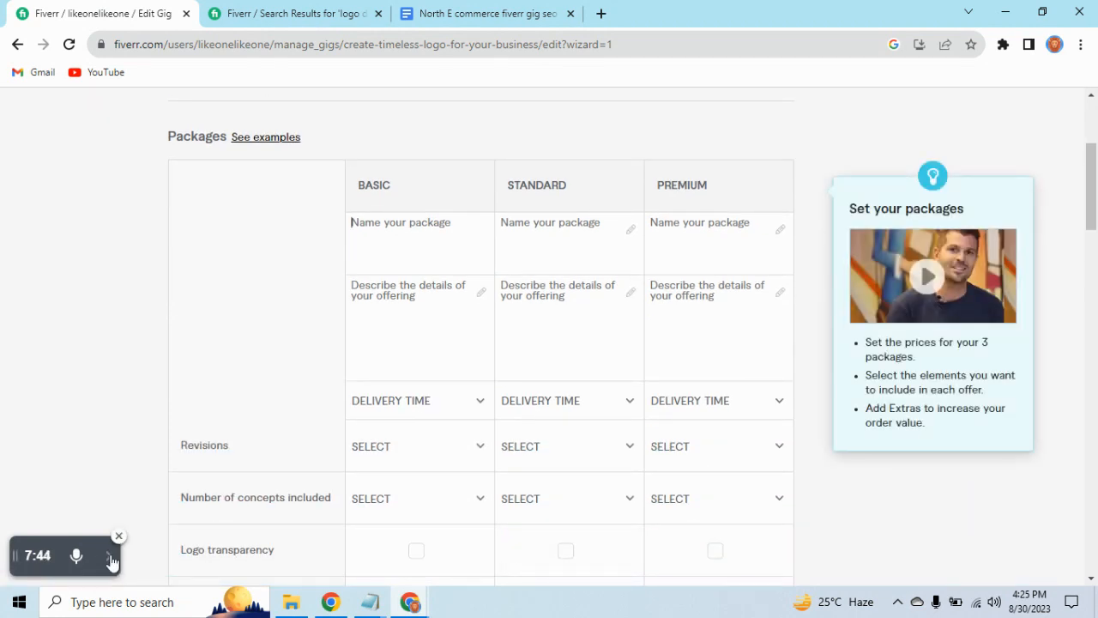
pyautogui.scroll(-1, 558, 385)
pyautogui.scroll(1, 555, 385)
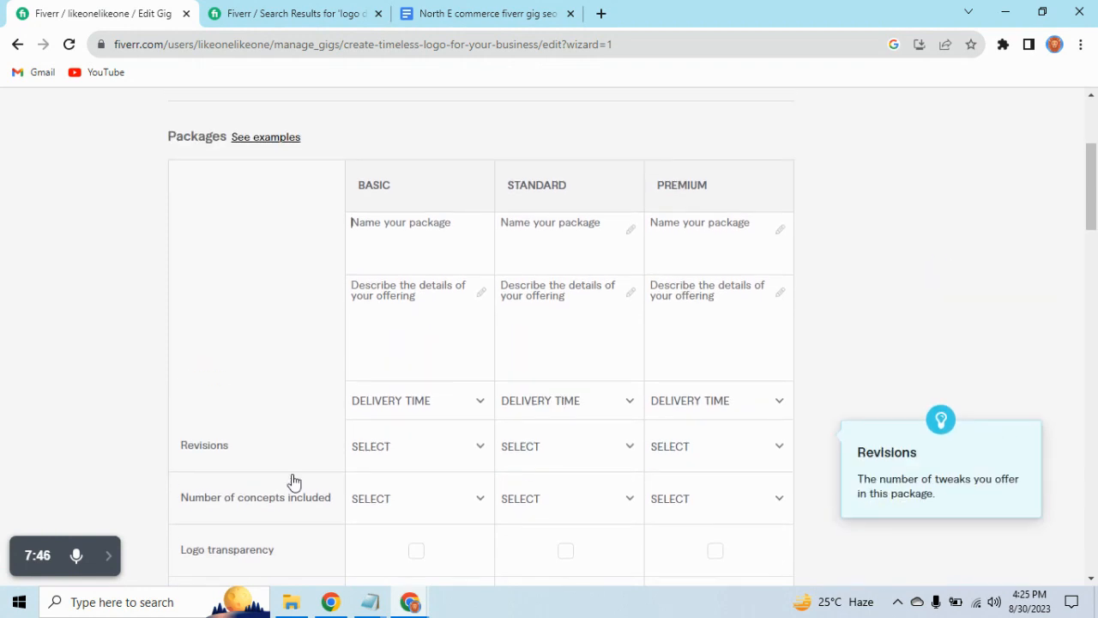
pyautogui.click(111, 566)
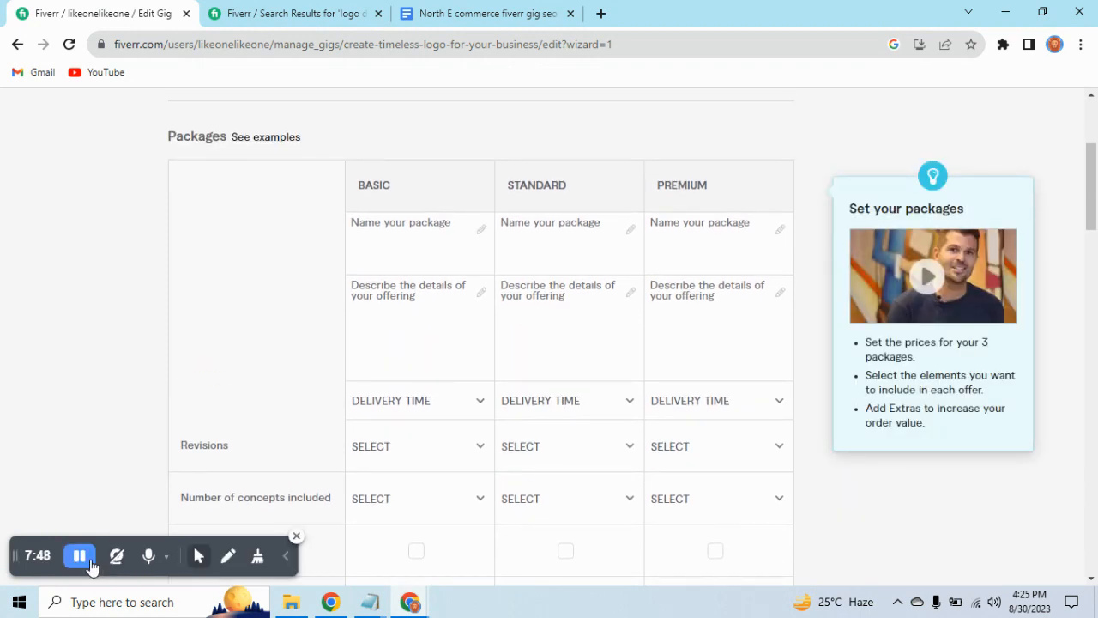
pyautogui.click(86, 562)
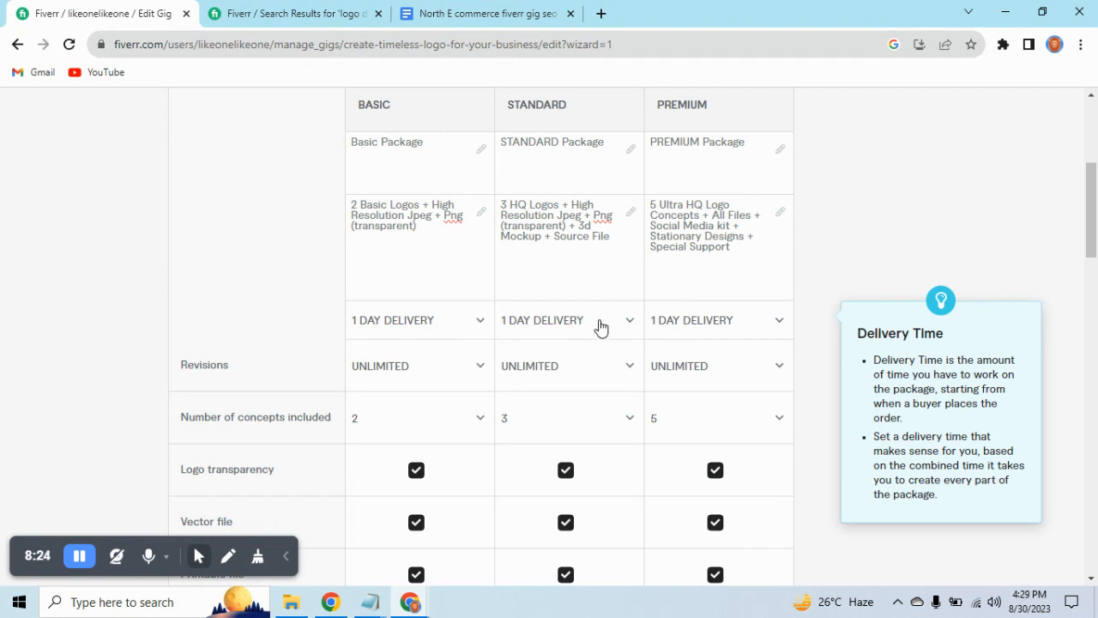
# Review the descriptions, included features and prices of the Basic, Standard and Premium packages, plus the extra services.
pyautogui.click(285, 556)
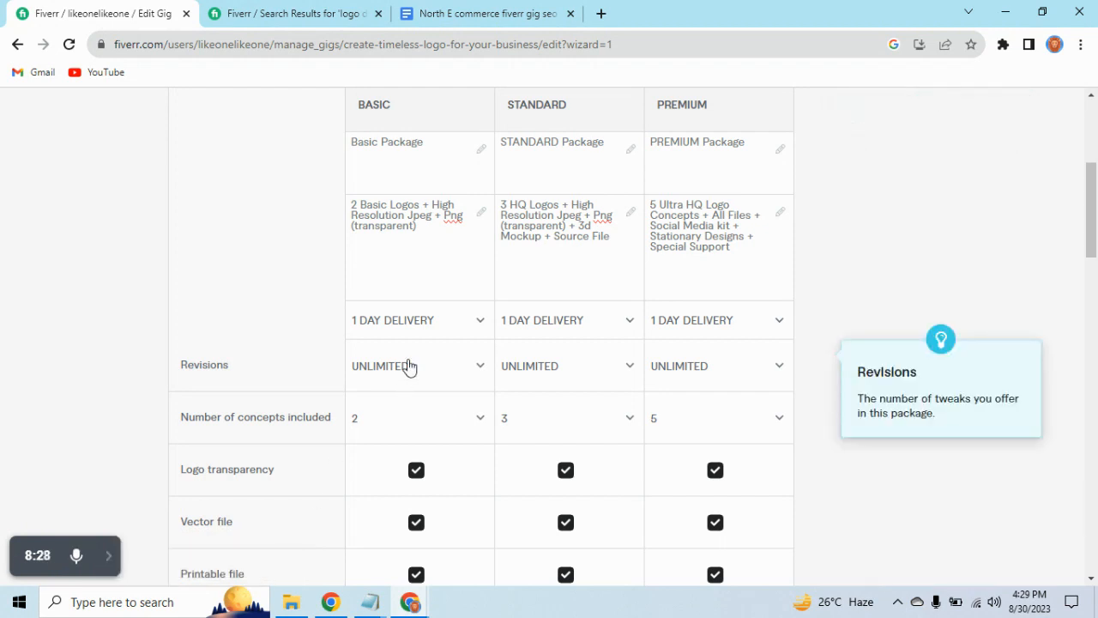
pyautogui.scroll(-1, 442, 343)
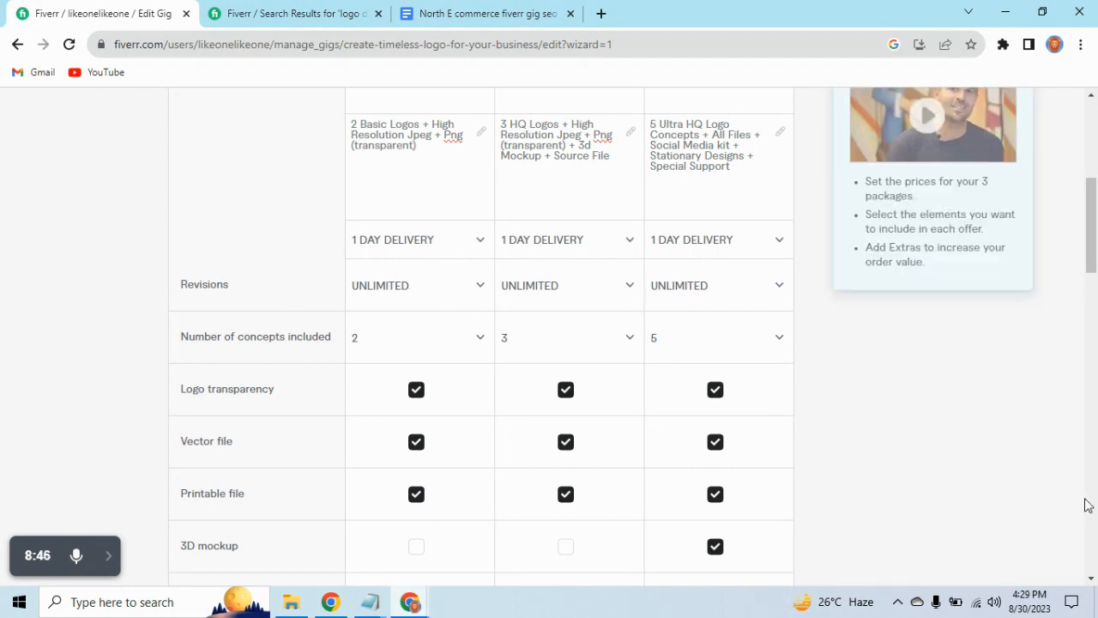
pyautogui.scroll(-1, 404, 304)
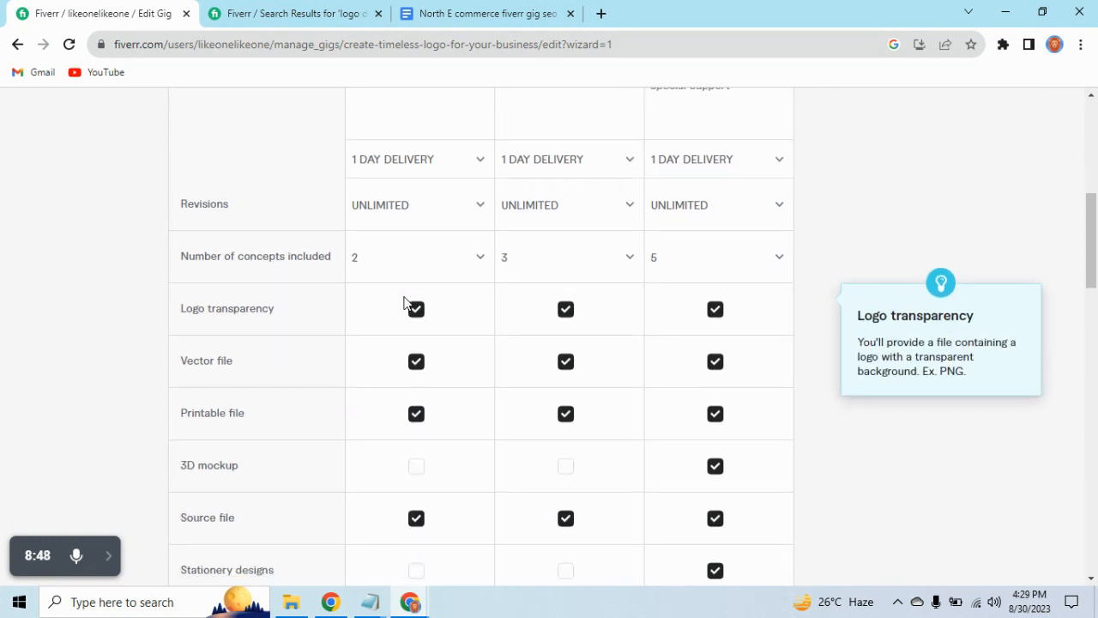
pyautogui.scroll(-1, 404, 302)
pyautogui.scroll(-1, 413, 298)
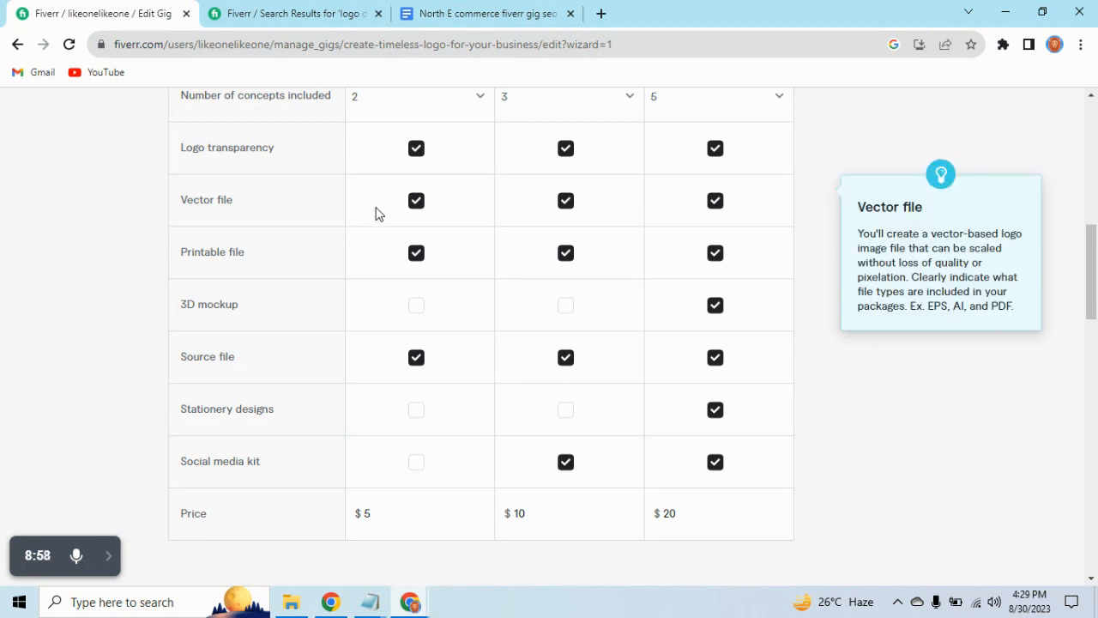
pyautogui.scroll(-1, 417, 364)
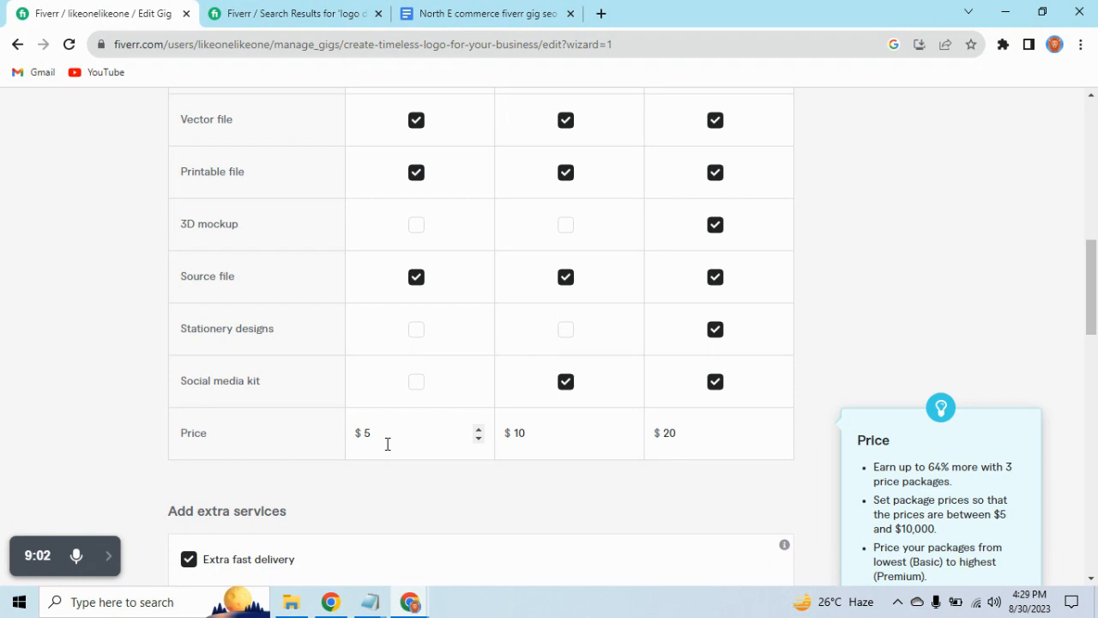
pyautogui.scroll(6, 400, 434)
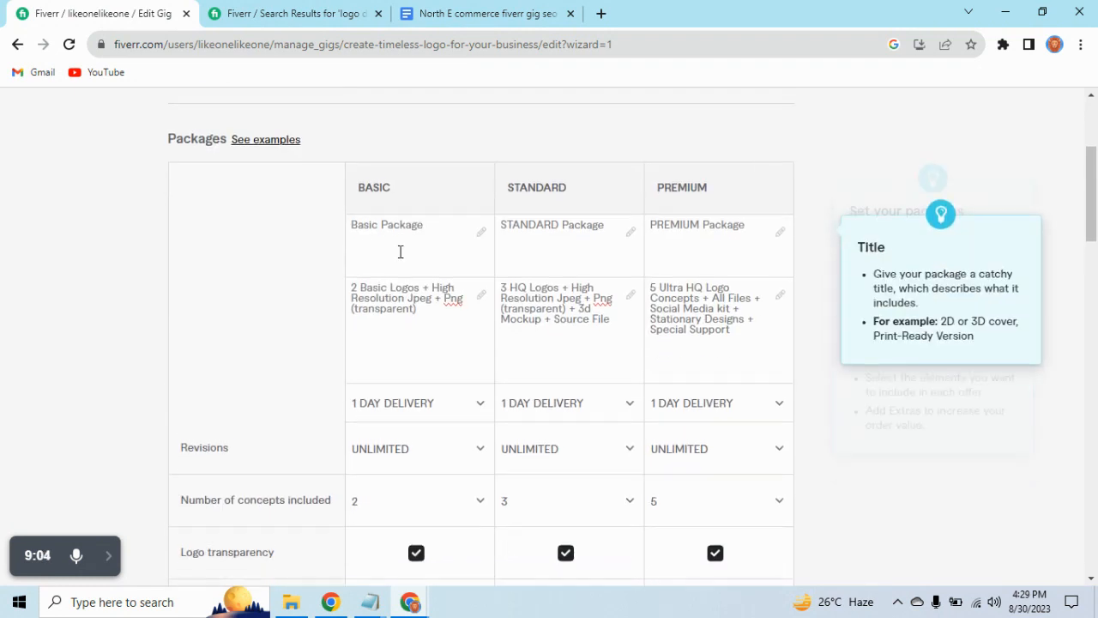
pyautogui.scroll(-7, 399, 252)
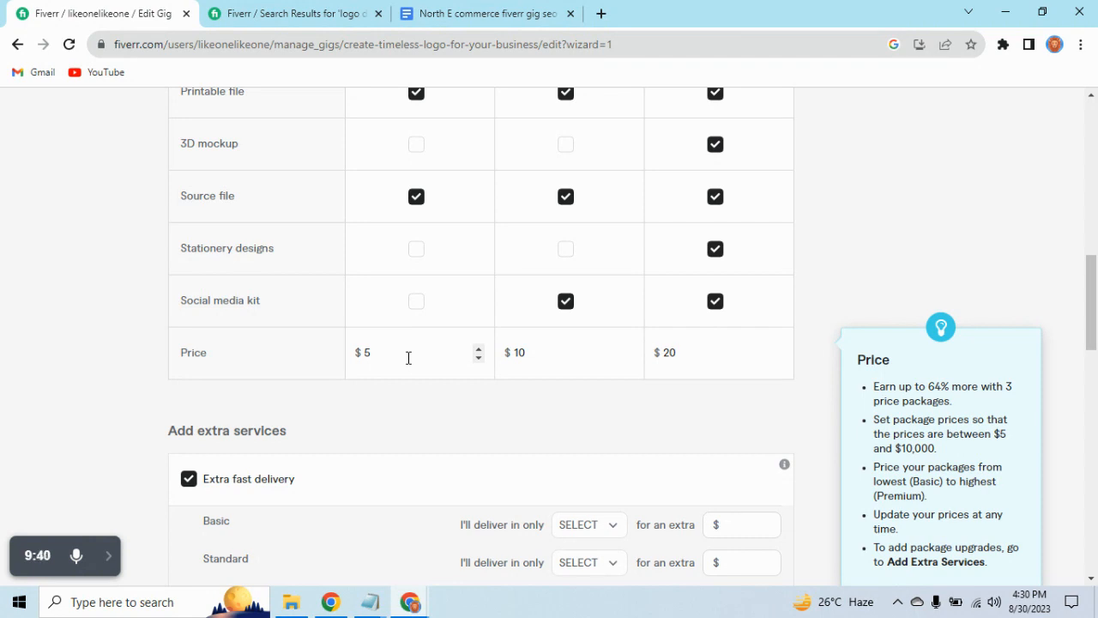
pyautogui.scroll(-1, 409, 355)
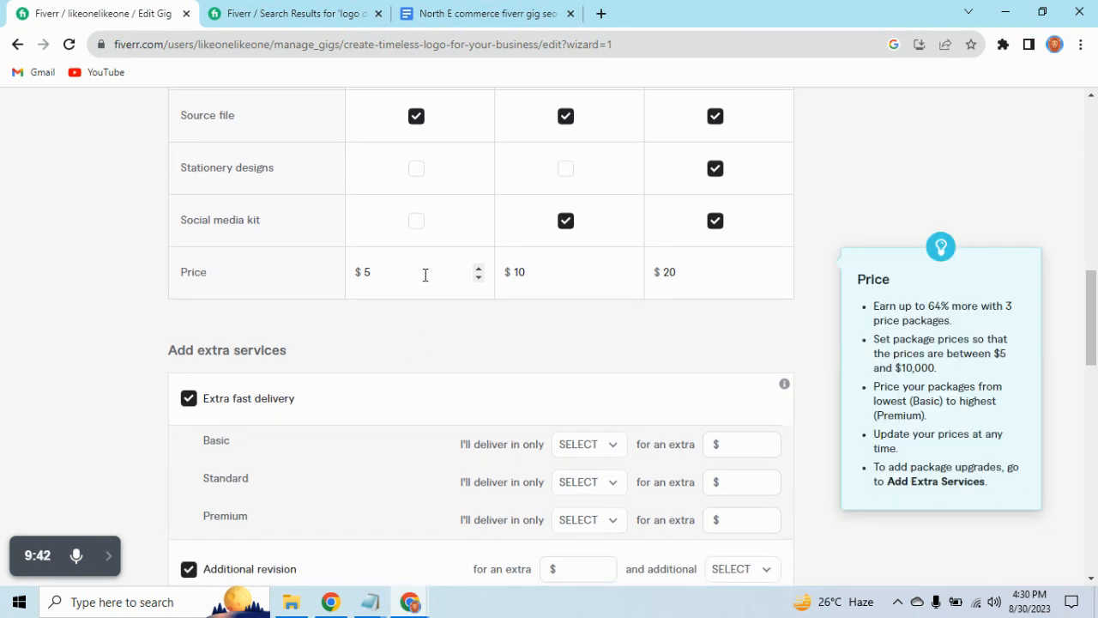
pyautogui.scroll(-3, 446, 282)
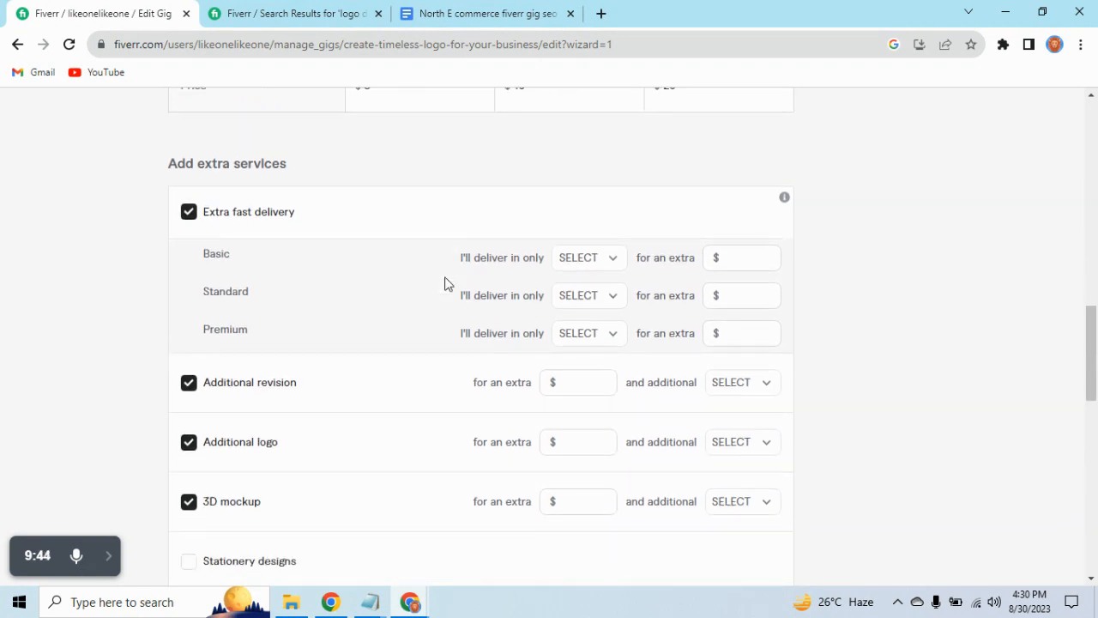
pyautogui.scroll(-1, 445, 284)
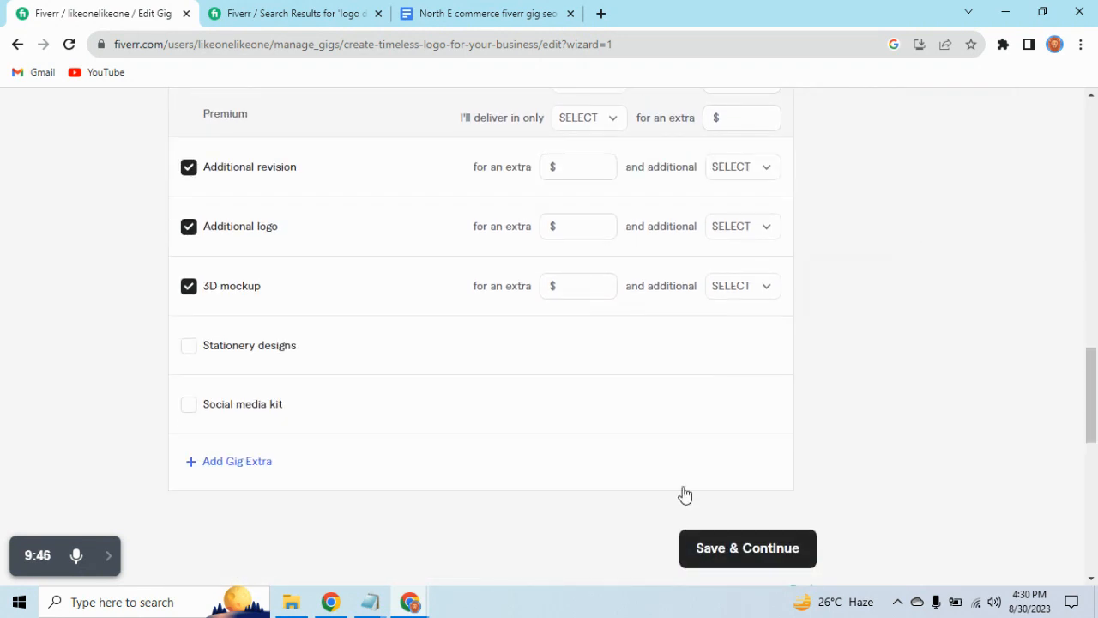
# Try to save the Pricing page with the selected revision, logo and 3D mockup extras left without prices.
pyautogui.scroll(2, 684, 493)
pyautogui.scroll(-4, 684, 493)
pyautogui.click(738, 388)
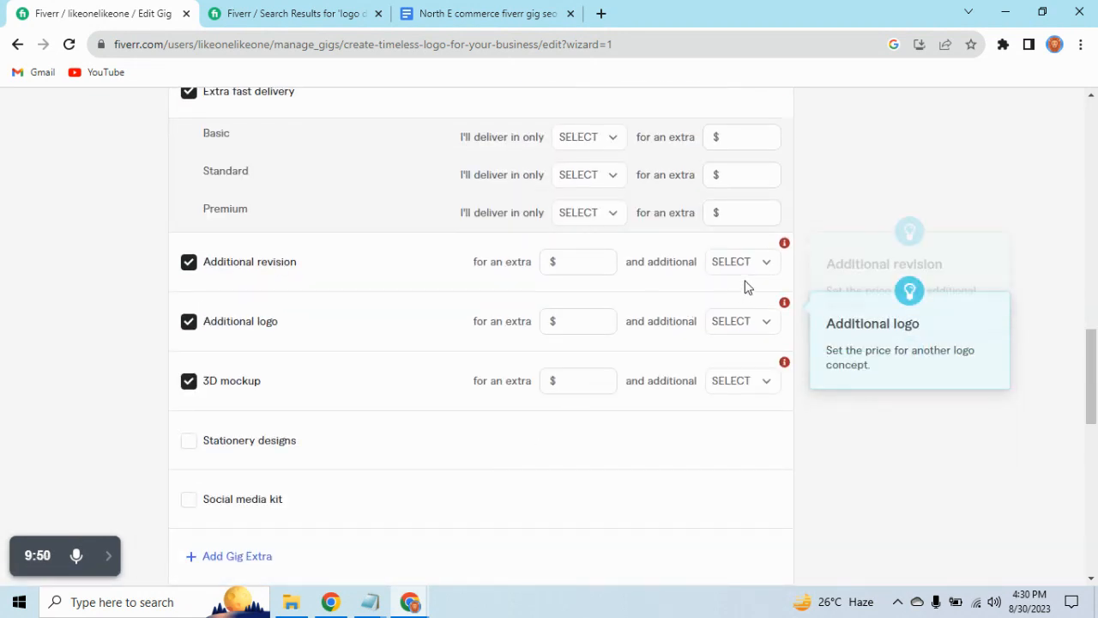
pyautogui.click(741, 268)
pyautogui.scroll(-3, 704, 446)
pyautogui.scroll(1, 703, 459)
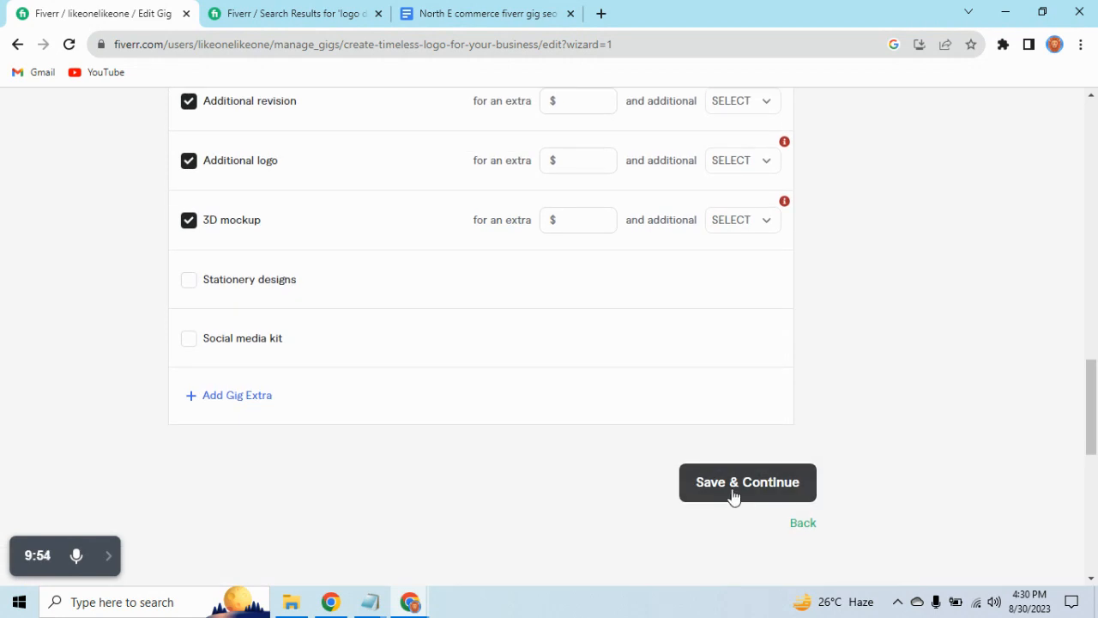
pyautogui.scroll(1, 729, 493)
pyautogui.click(730, 559)
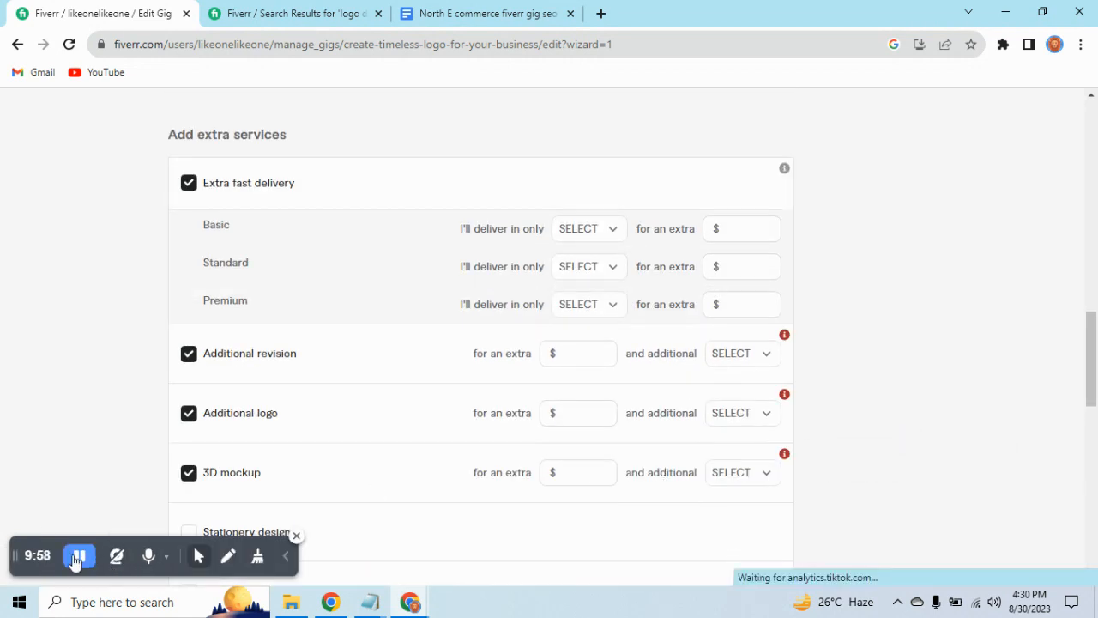
# Save the Pricing page without the additional revision, additional logo and 3D mockup extras and continue to Description & FAQ.
pyautogui.scroll(-1, 601, 549)
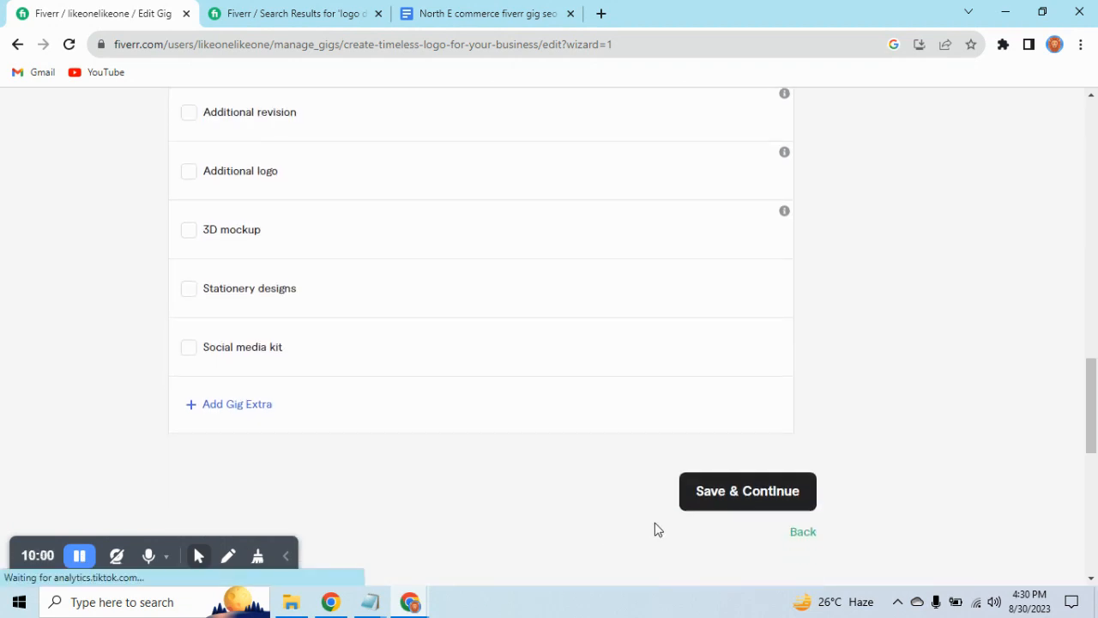
pyautogui.click(728, 506)
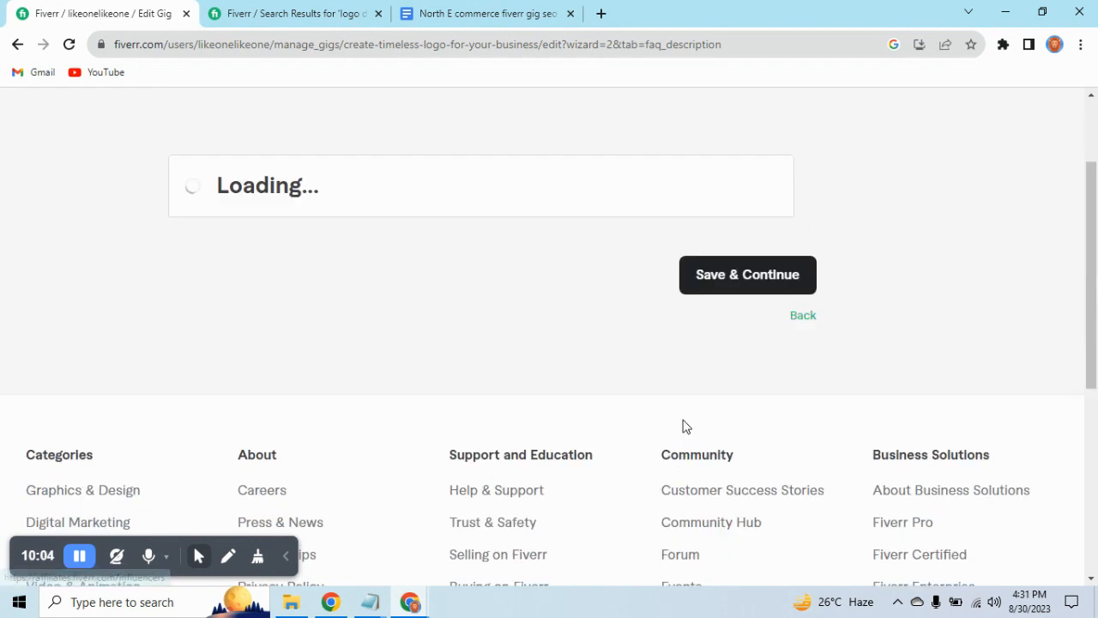
# Copy the entire gig description from the gig Notepad file and paste it into the empty gig description editor.
pyautogui.scroll(-3, 683, 419)
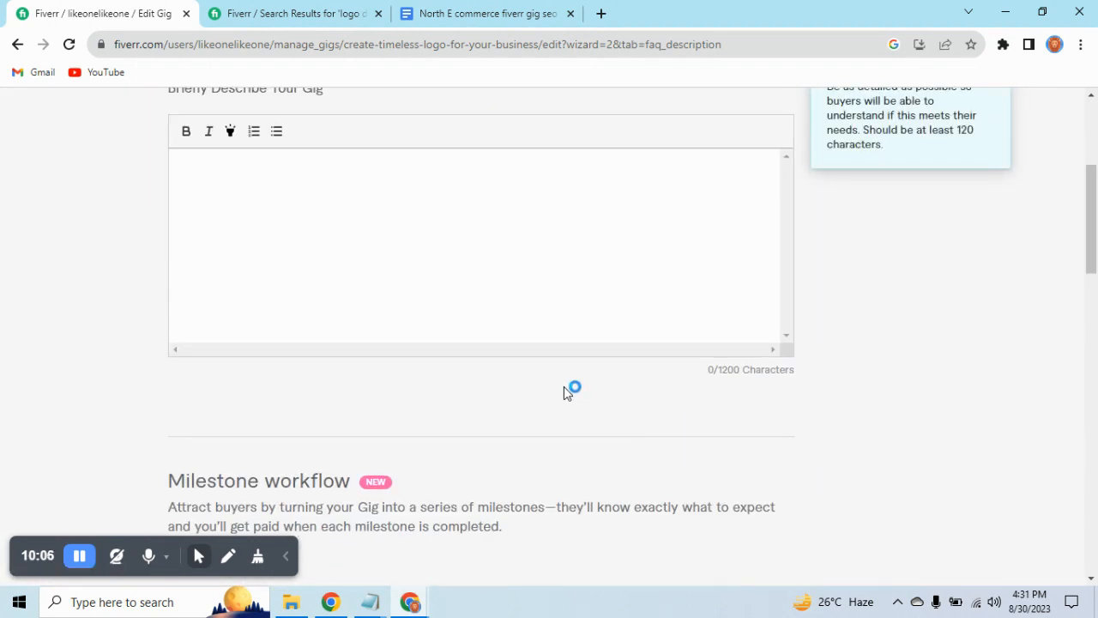
pyautogui.click(557, 317)
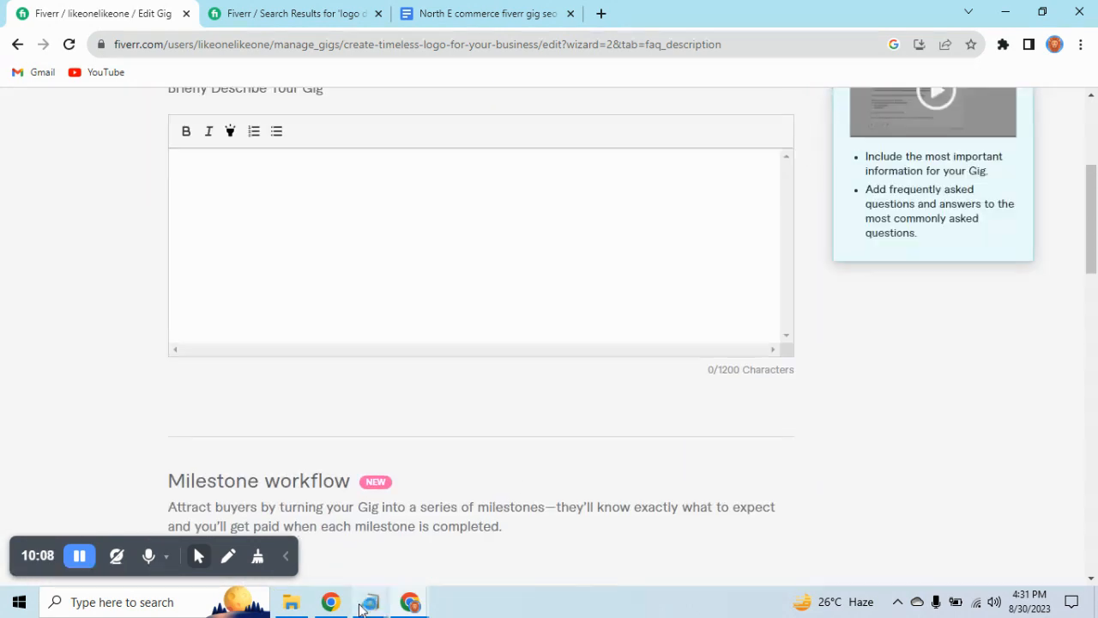
pyautogui.moveTo(373, 607)
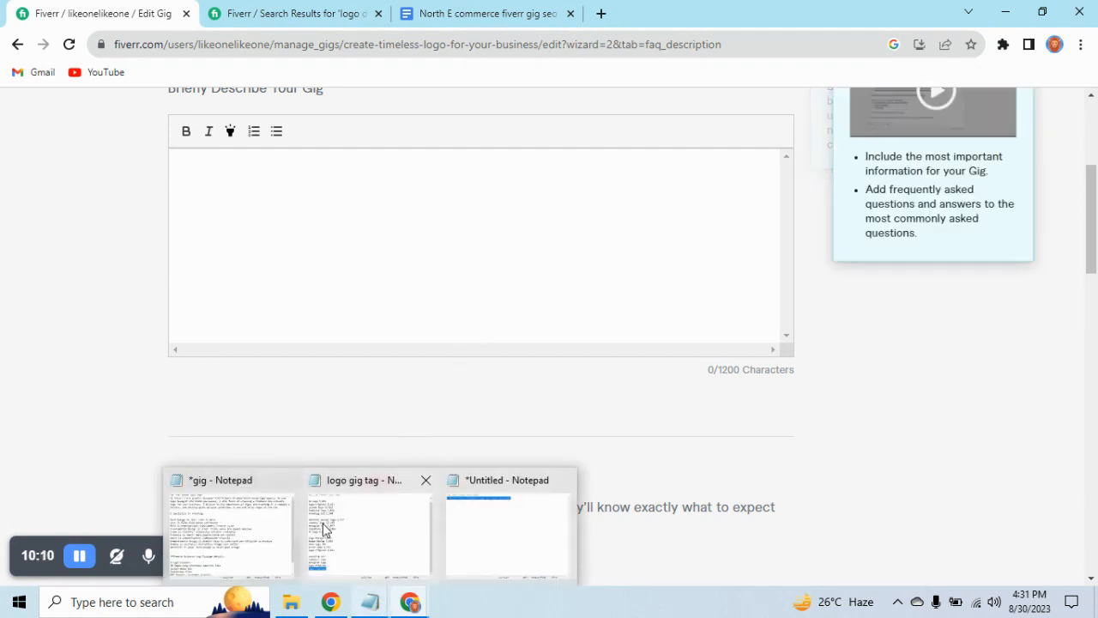
pyautogui.click(271, 525)
pyautogui.click(422, 352)
pyautogui.hotkey('ctrl', 'a')
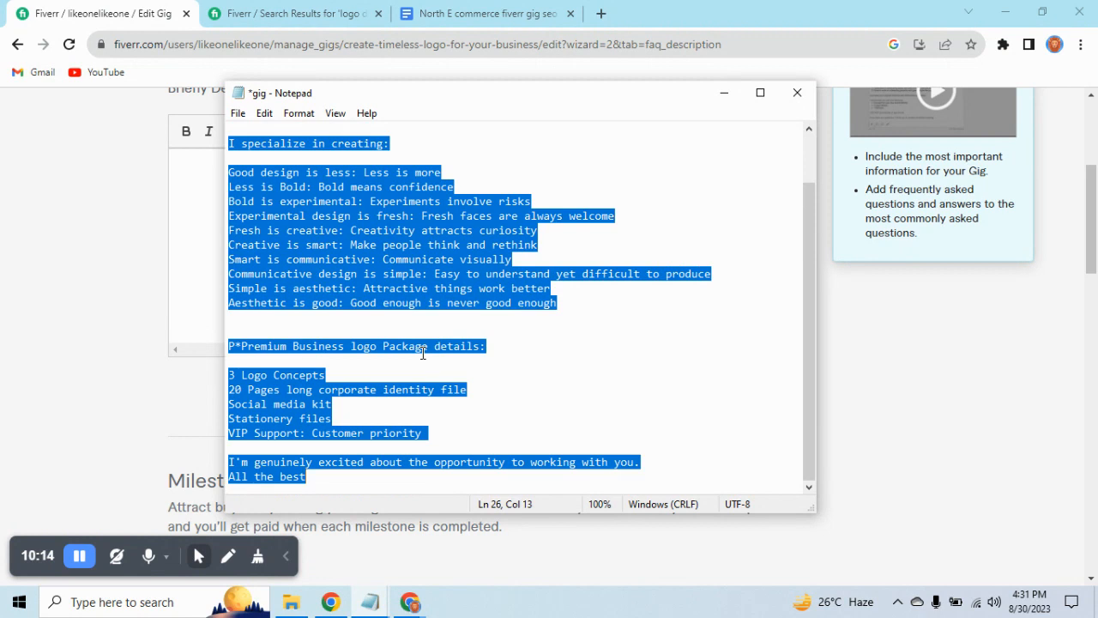
pyautogui.click(256, 242)
pyautogui.click(206, 238)
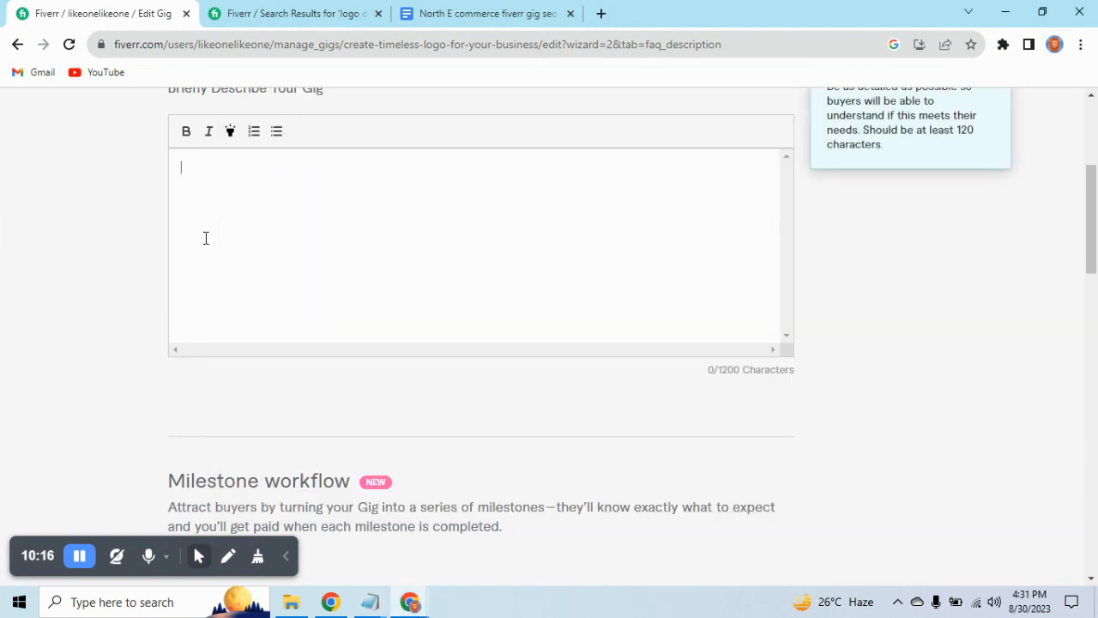
pyautogui.hotkey('ctrl', 'v')
pyautogui.scroll(10, 299, 262)
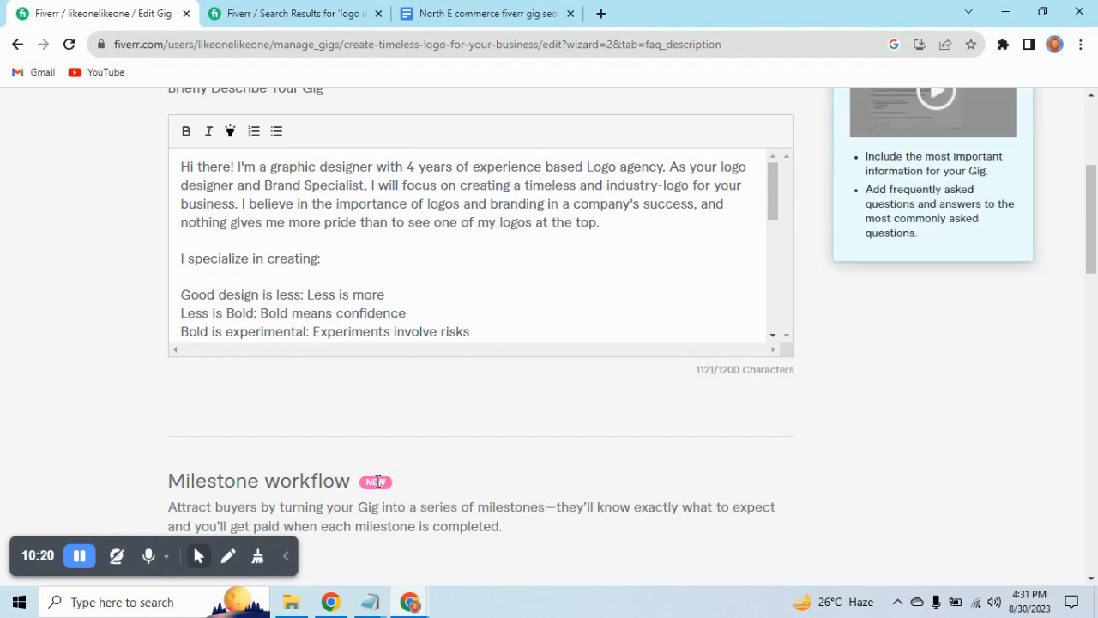
# Switch to the North E commerce fiverr gig seo document in Google Docs and read the Step 4: GIG Description guidelines.
pyautogui.click(466, 10)
pyautogui.scroll(8, 414, 329)
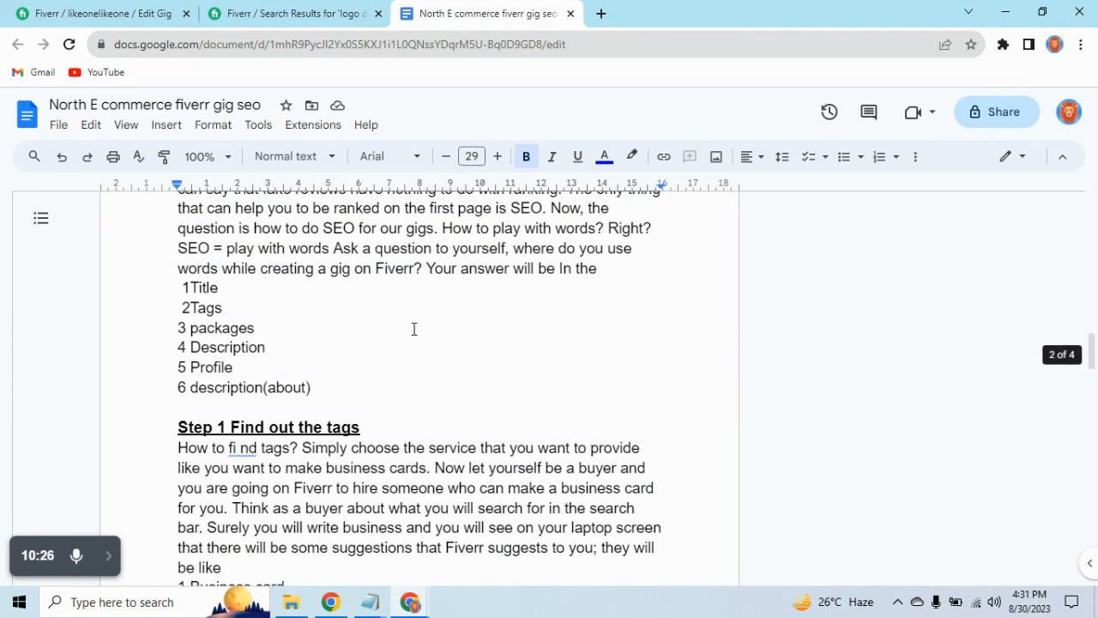
pyautogui.scroll(8, 413, 328)
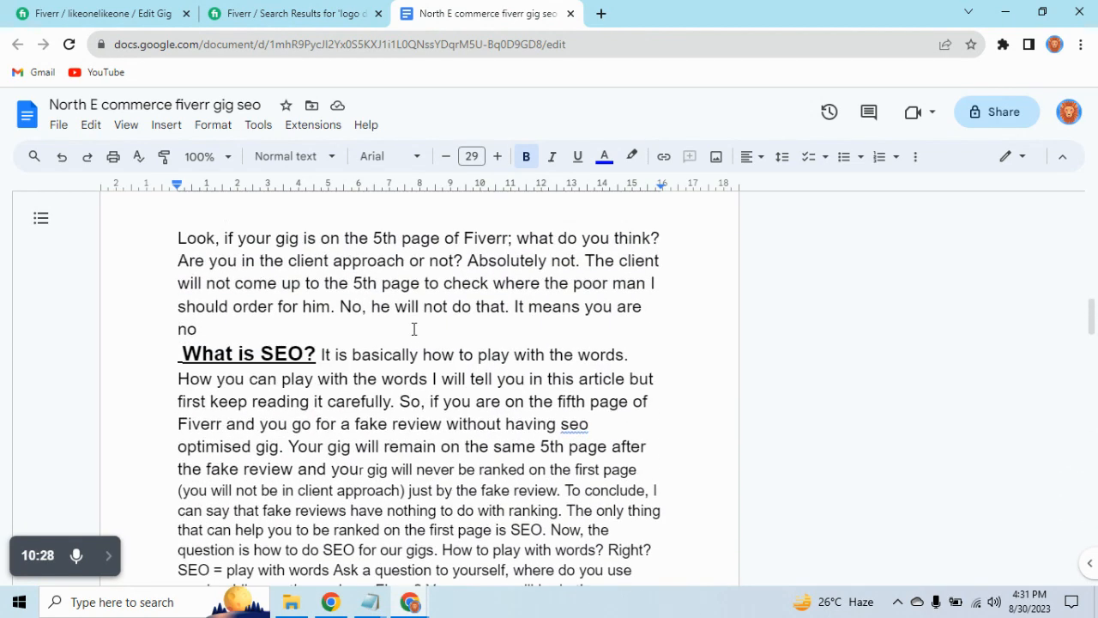
pyautogui.scroll(3, 413, 328)
pyautogui.scroll(-15, 413, 328)
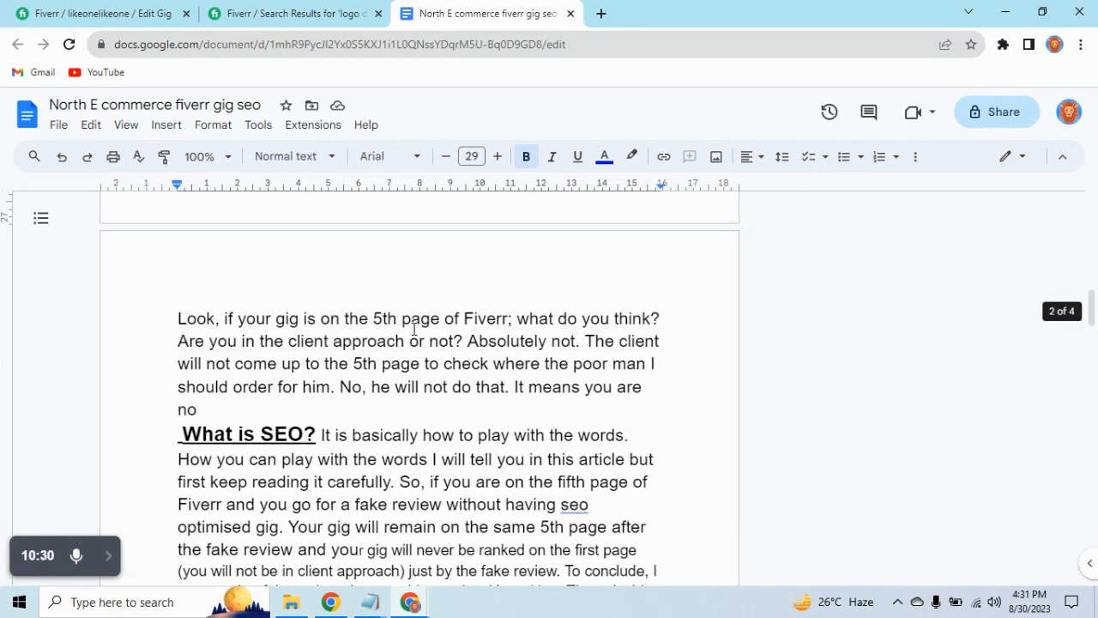
pyautogui.scroll(-4, 413, 329)
pyautogui.scroll(-6, 413, 329)
pyautogui.scroll(-3, 413, 328)
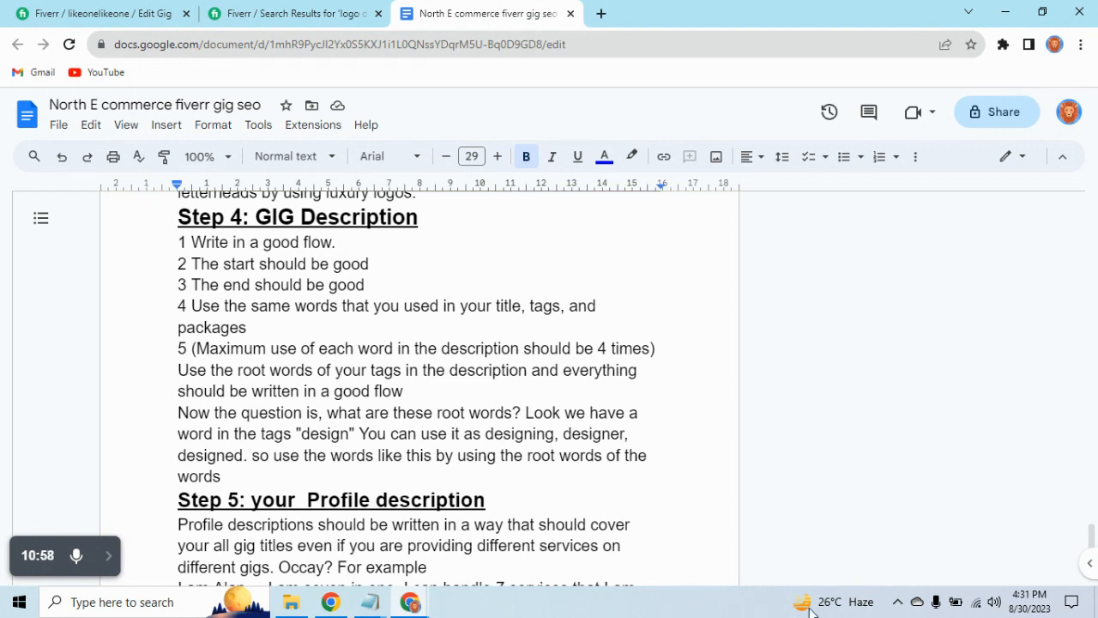
# Return to the Fiverr gig editor and review the description's introduction and the "I specialize in creating" list.
pyautogui.click(73, 12)
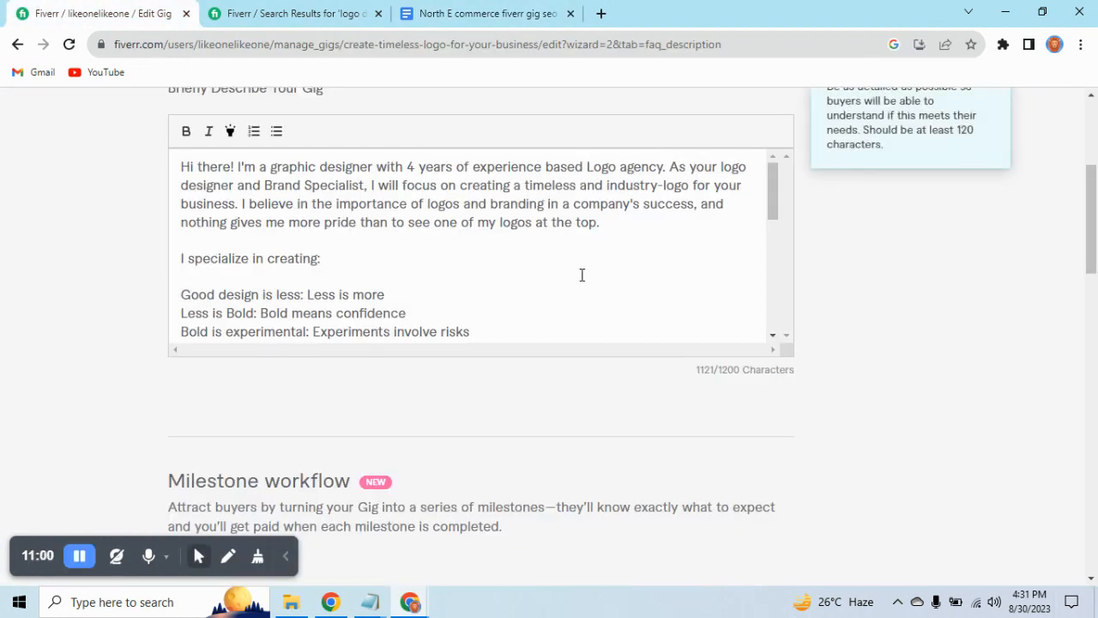
pyautogui.scroll(1, 580, 278)
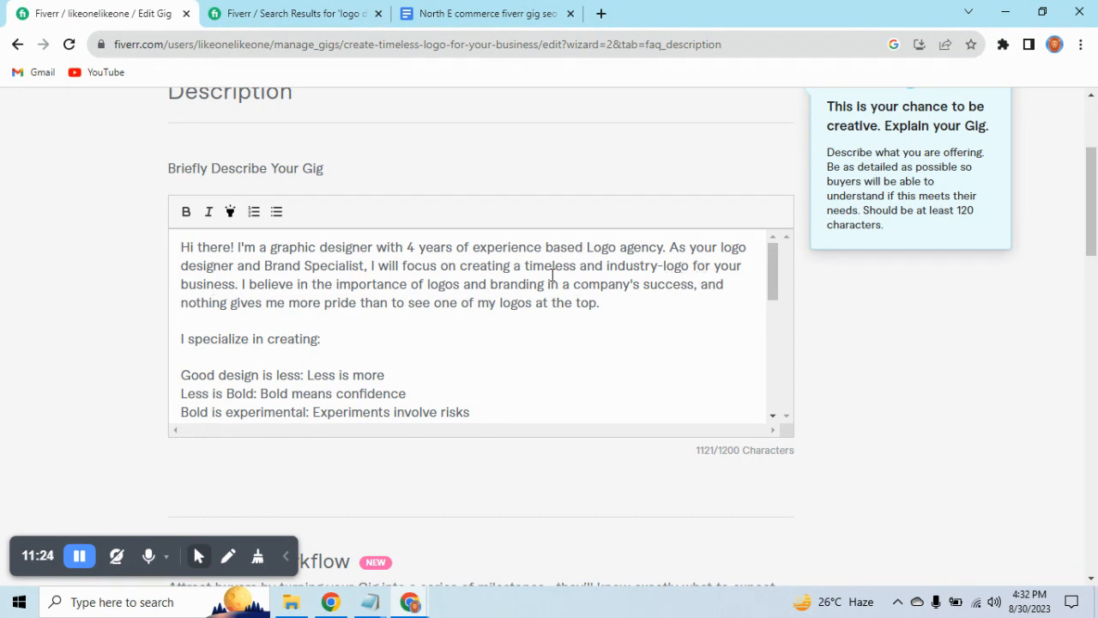
pyautogui.scroll(2, 466, 270)
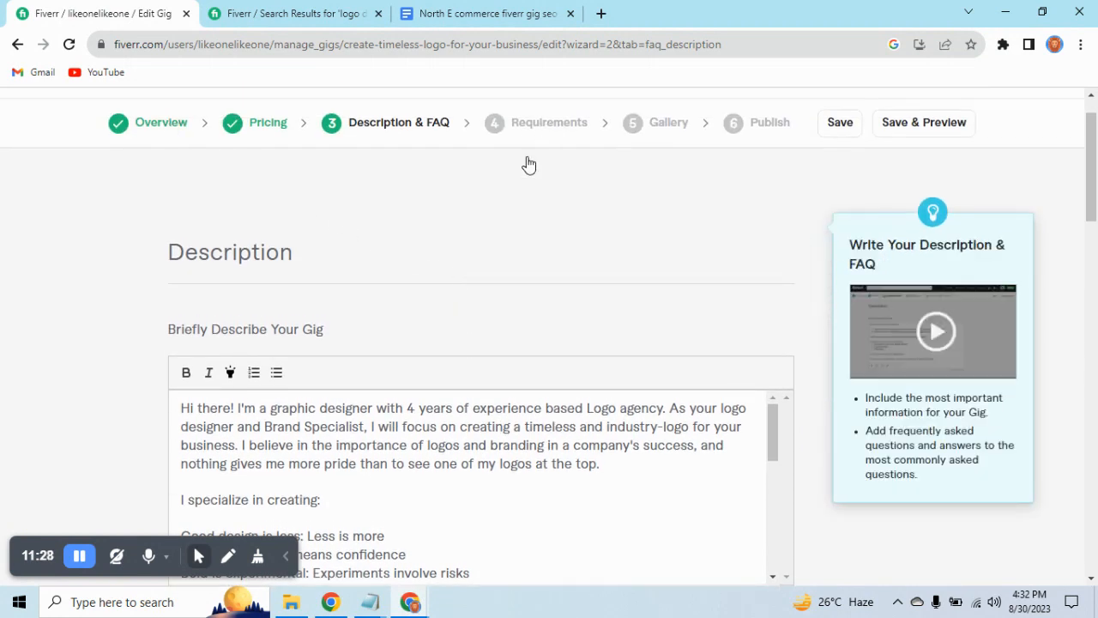
pyautogui.scroll(-2, 493, 267)
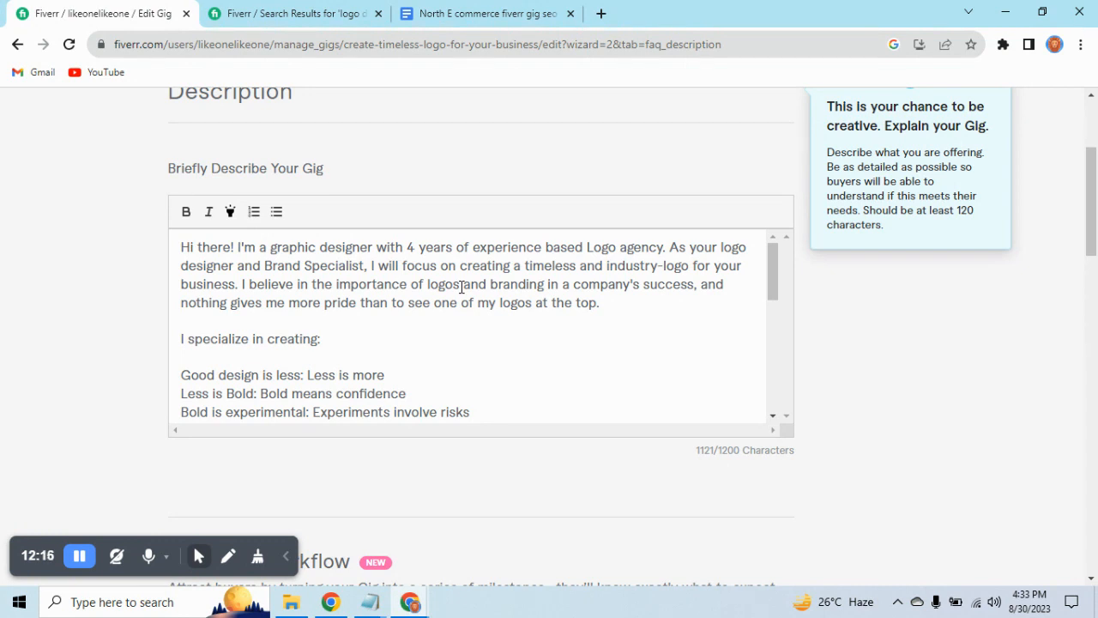
pyautogui.scroll(-2, 445, 320)
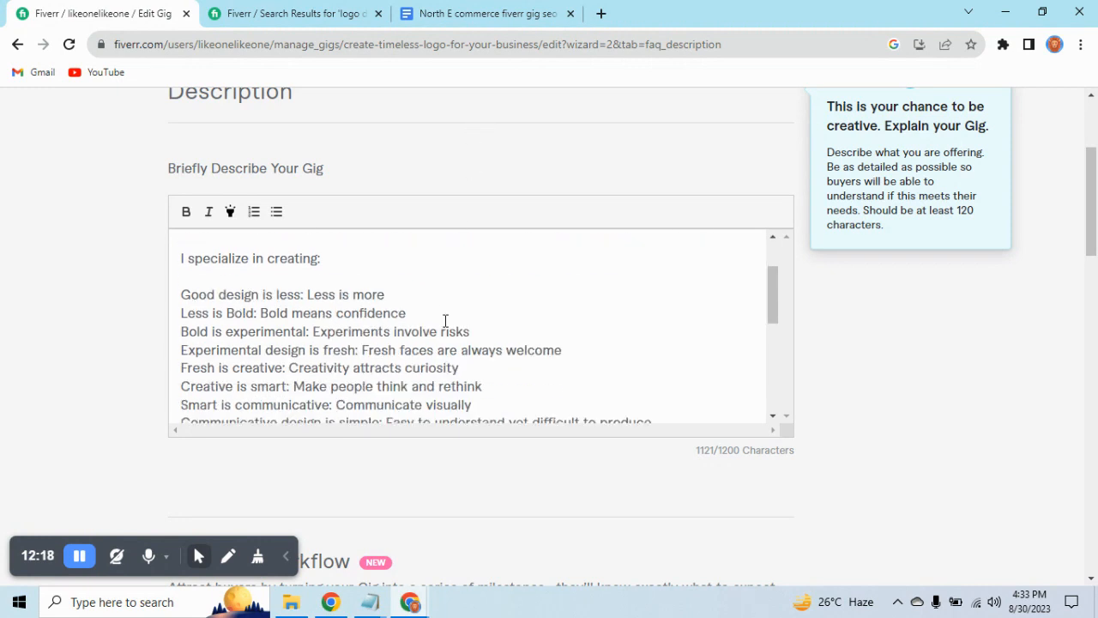
pyautogui.scroll(2, 465, 284)
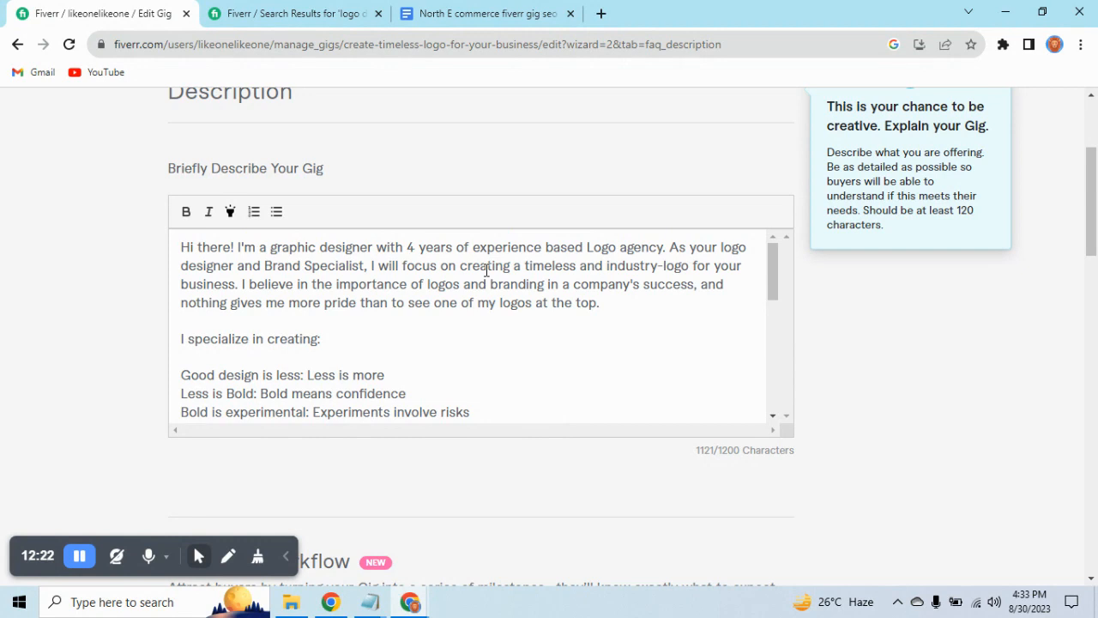
pyautogui.scroll(-3, 484, 271)
pyautogui.scroll(3, 485, 274)
pyautogui.scroll(-1, 474, 320)
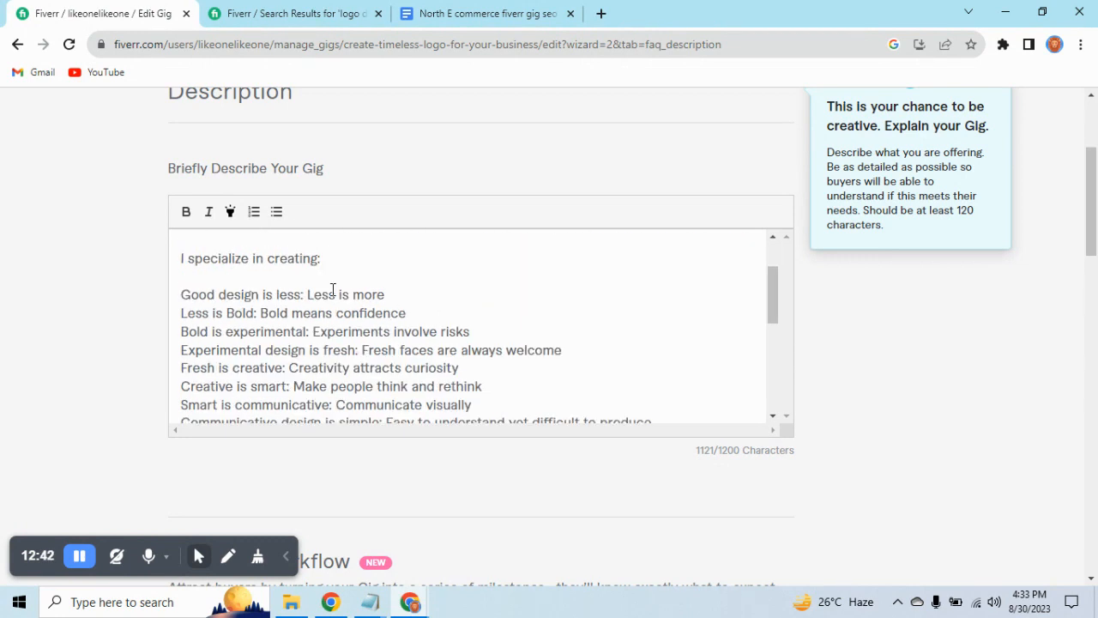
pyautogui.scroll(-1, 267, 306)
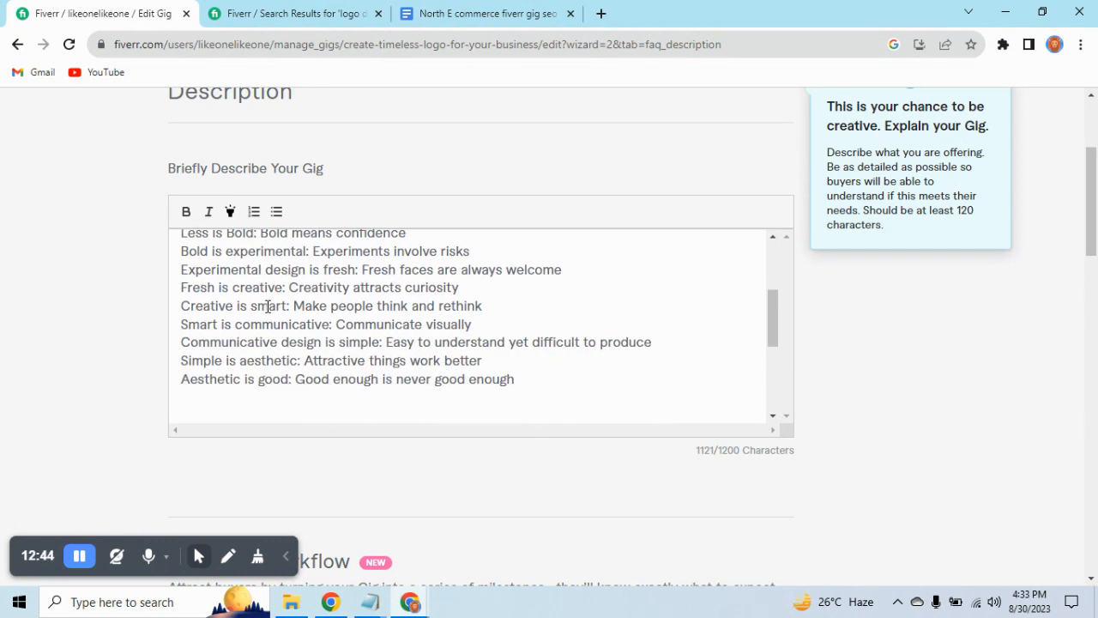
pyautogui.scroll(1, 267, 306)
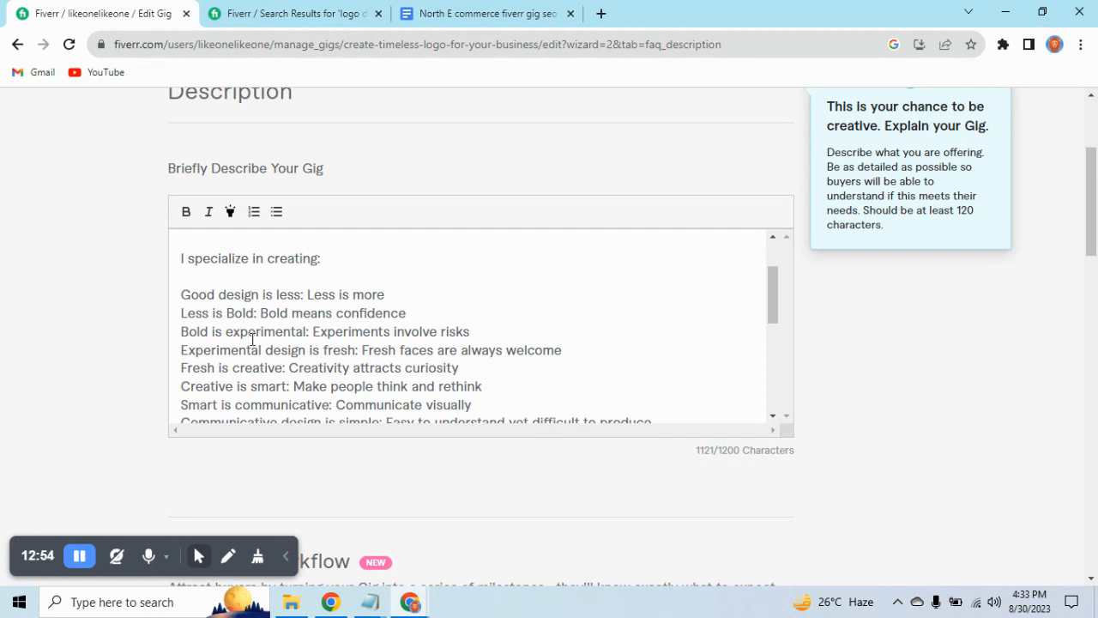
pyautogui.scroll(-2, 283, 340)
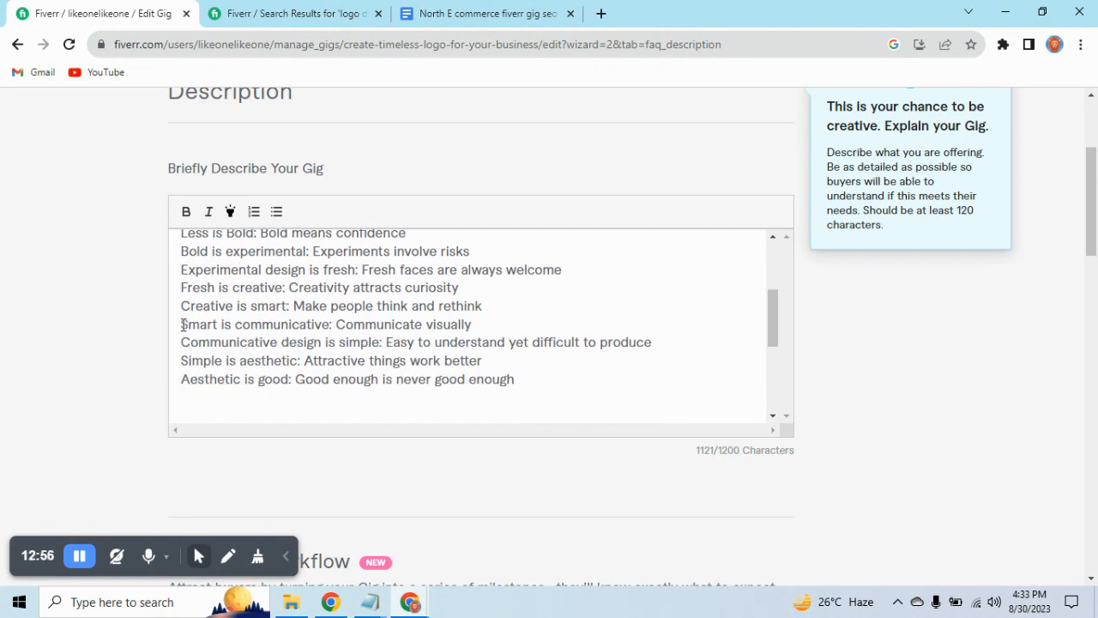
# Delete the stray "P" before "*Premium Business logo Package details:" and check the closing lines of the description.
pyautogui.scroll(-1, 250, 337)
pyautogui.scroll(-1, 257, 337)
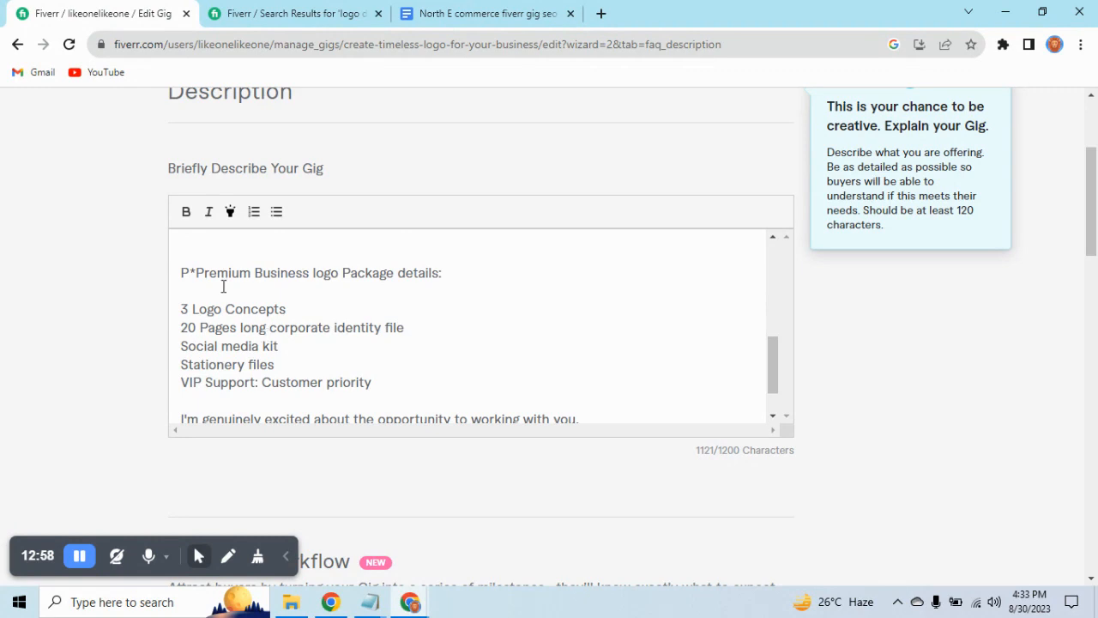
pyautogui.click(191, 272)
pyautogui.press('BackSpace')
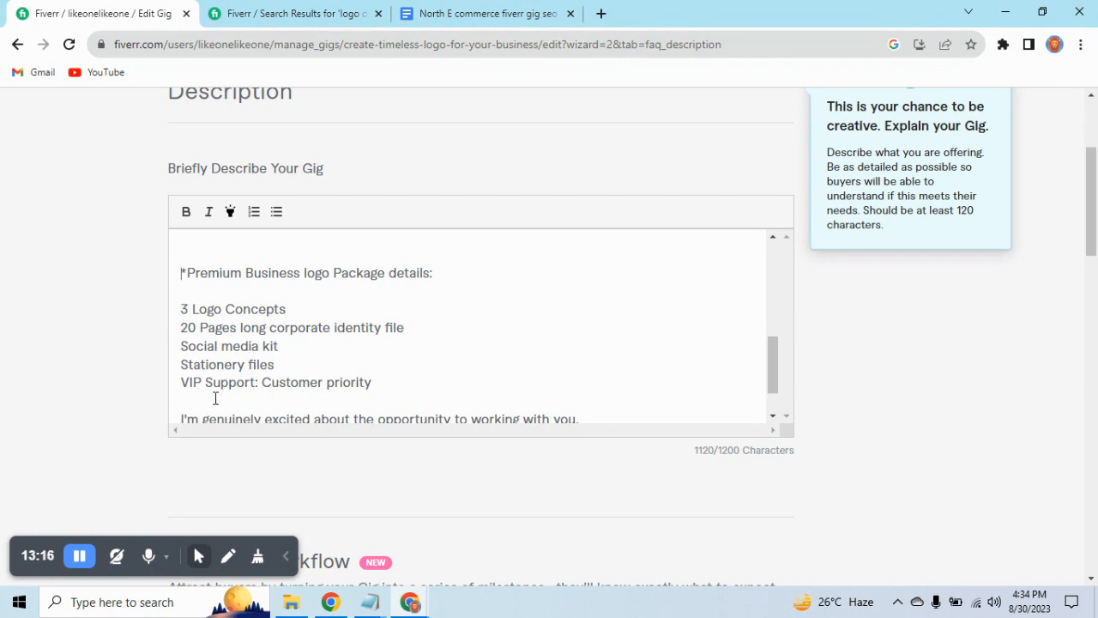
pyautogui.scroll(-2, 292, 355)
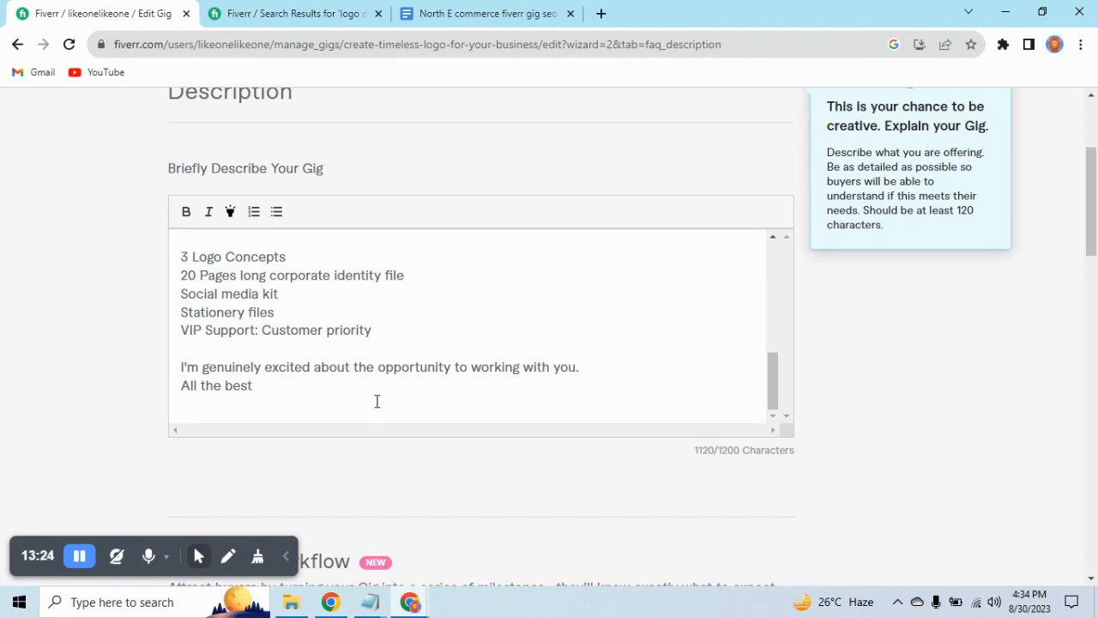
# Compare the whole gig description with the Step 4 guidelines in the Google Docs document.
pyautogui.click(475, 8)
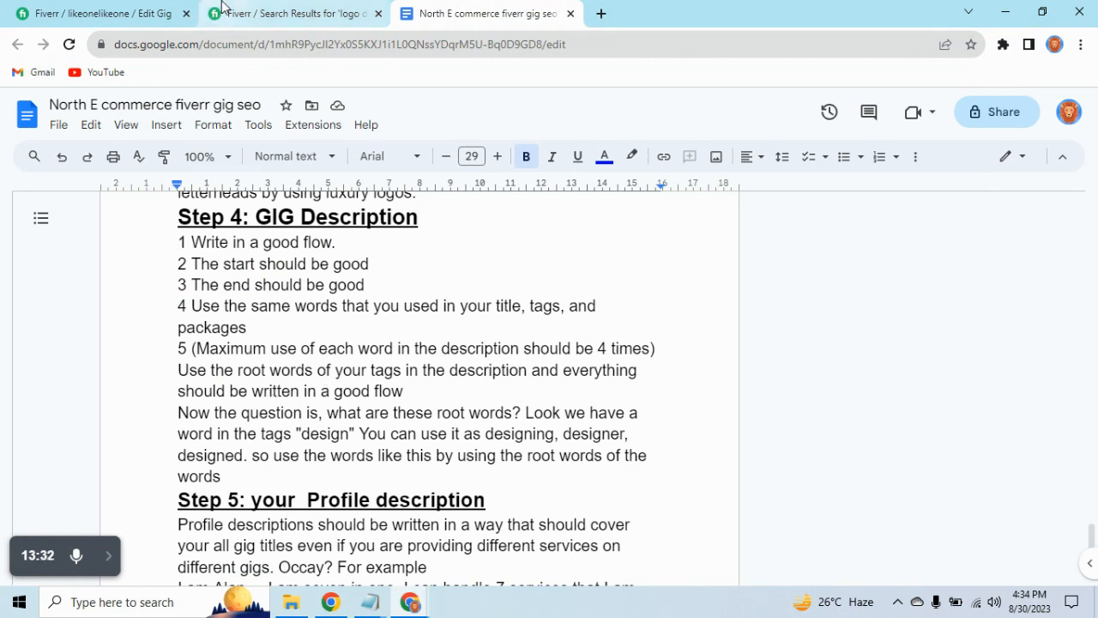
pyautogui.click(152, 7)
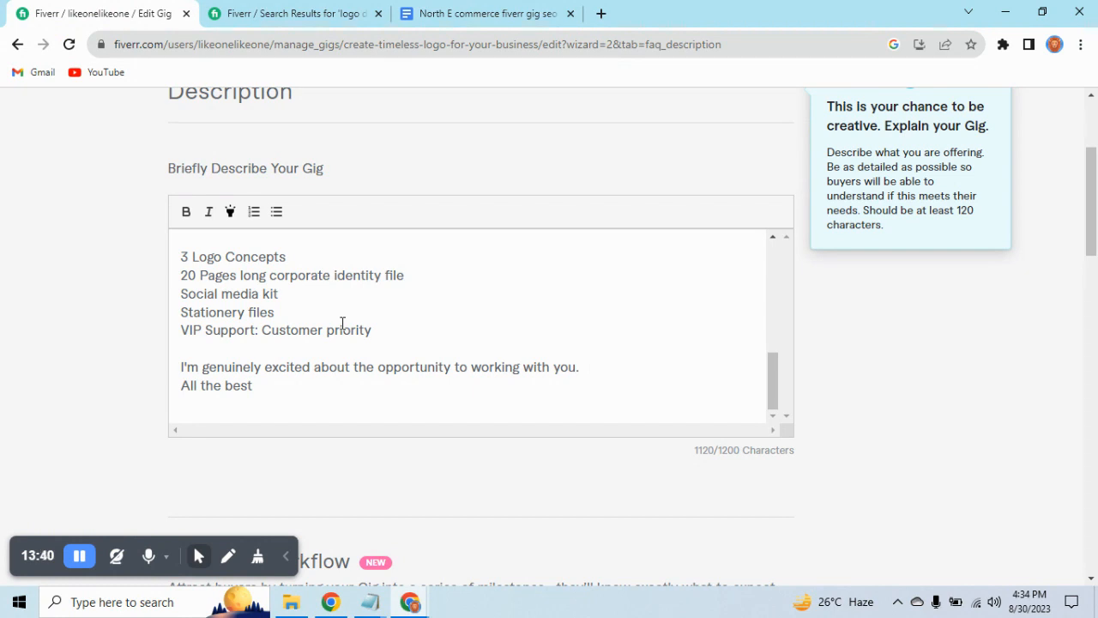
pyautogui.scroll(2, 343, 323)
pyautogui.scroll(1, 342, 323)
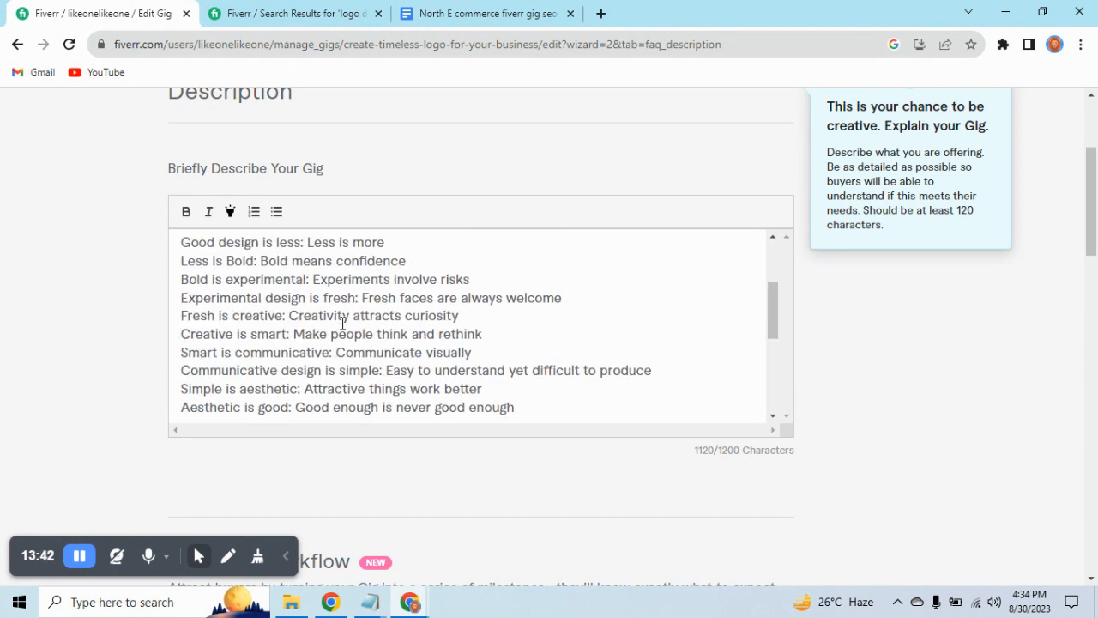
pyautogui.scroll(3, 342, 323)
pyautogui.scroll(-8, 342, 323)
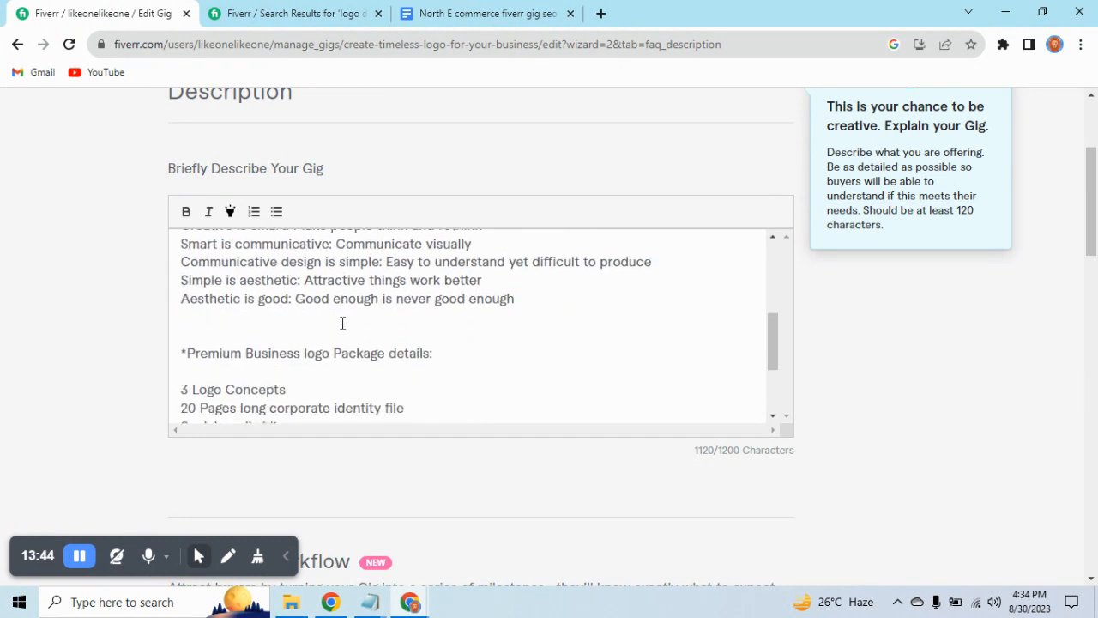
pyautogui.scroll(-2, 341, 326)
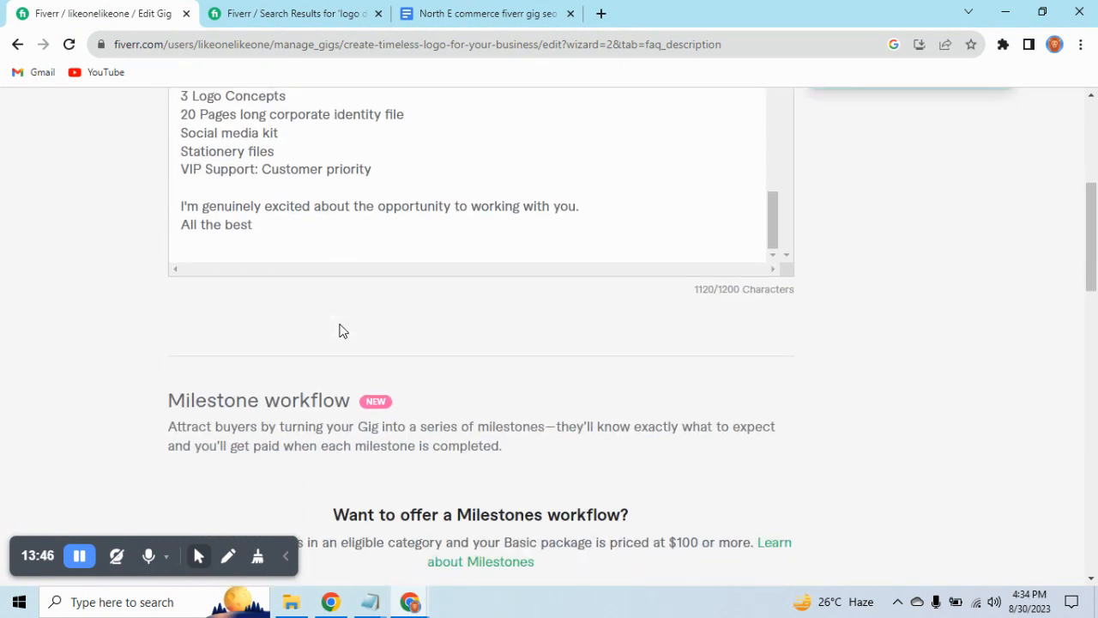
pyautogui.scroll(5, 341, 326)
# Save the Description & FAQ page without adding any FAQs and continue to Requirements.
pyautogui.scroll(-8, 341, 324)
pyautogui.scroll(-4, 492, 318)
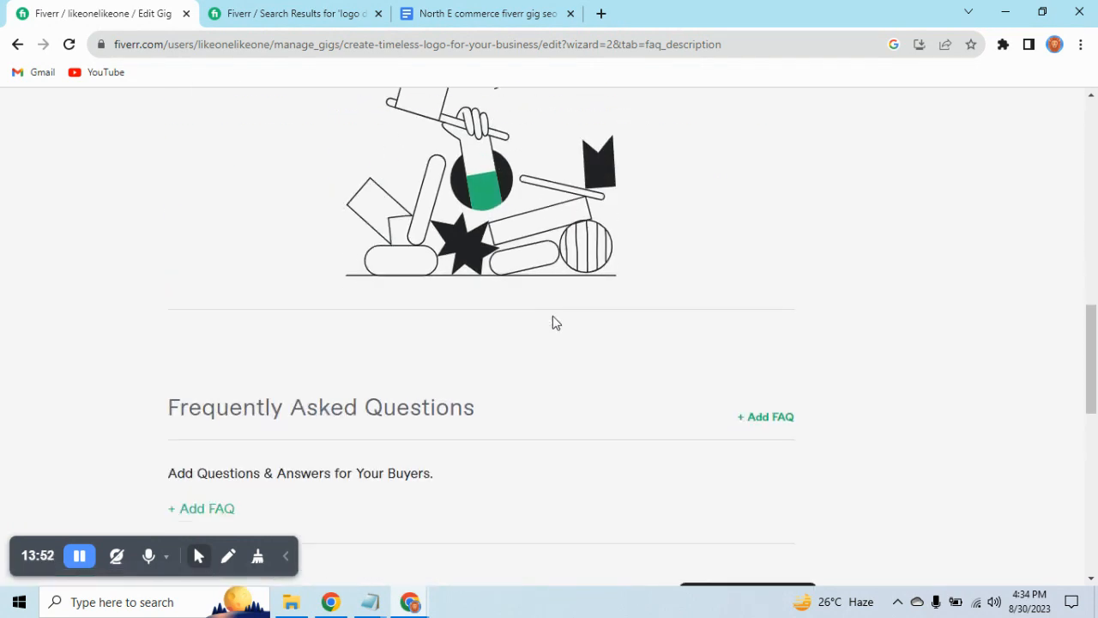
pyautogui.scroll(-3, 553, 322)
pyautogui.click(737, 364)
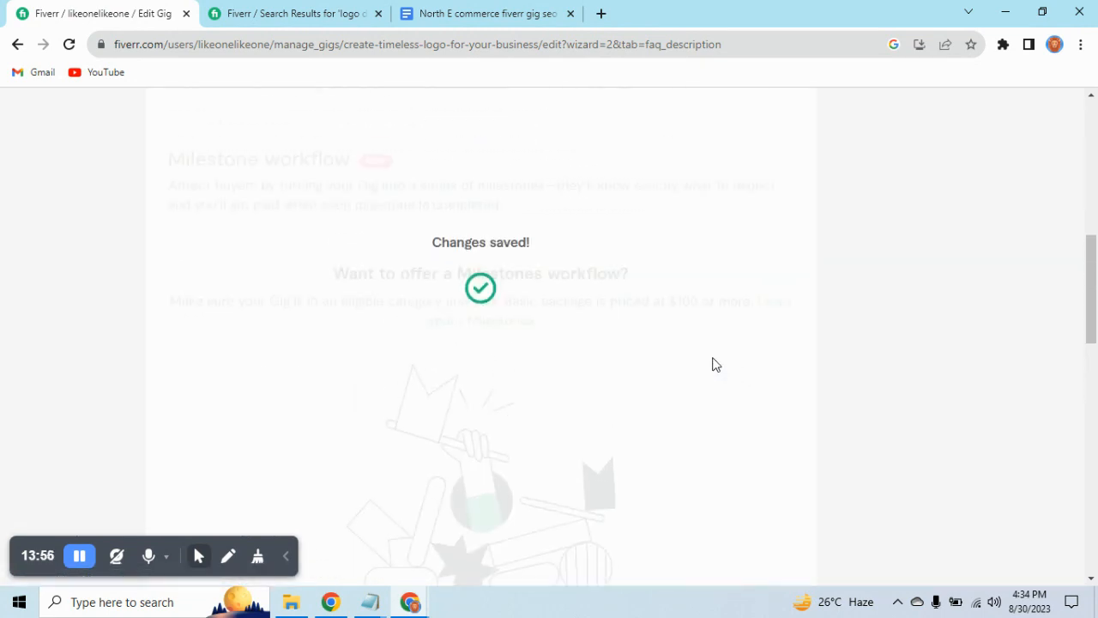
# Add a required free-text buyer question reading "feel free to contact me" and save the Requirements page.
pyautogui.scroll(3, 444, 304)
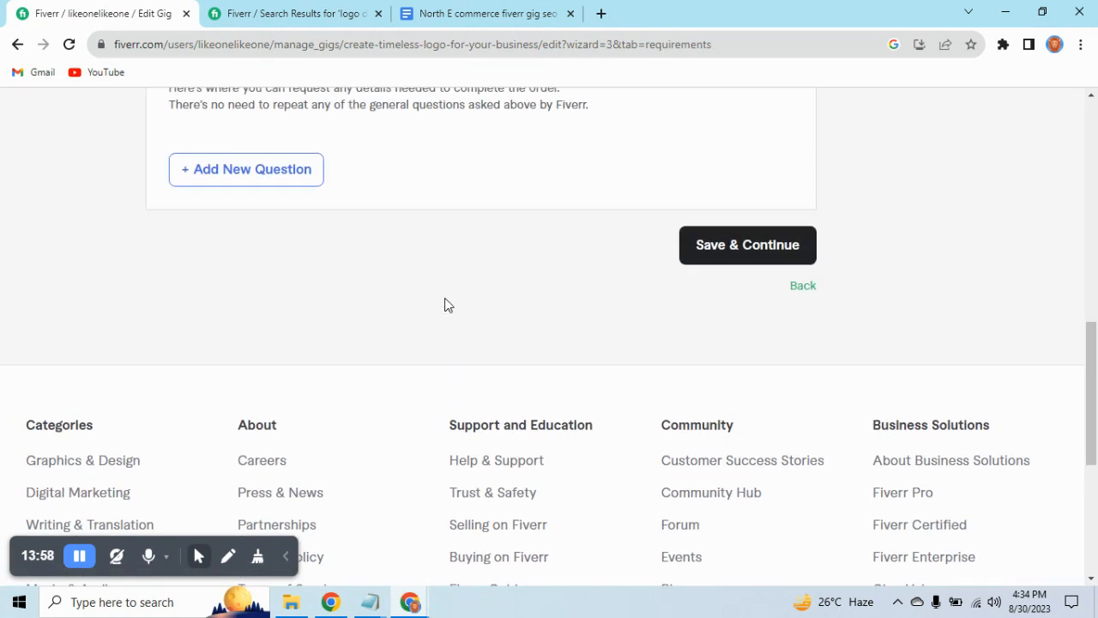
pyautogui.click(232, 360)
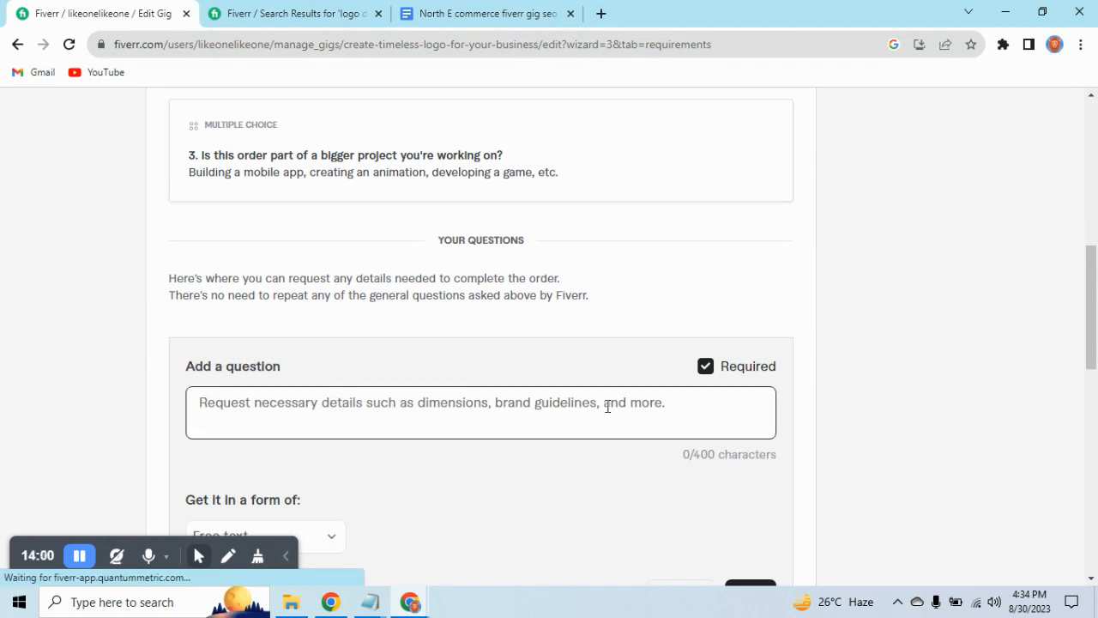
pyautogui.scroll(-2, 514, 352)
pyautogui.click(407, 256)
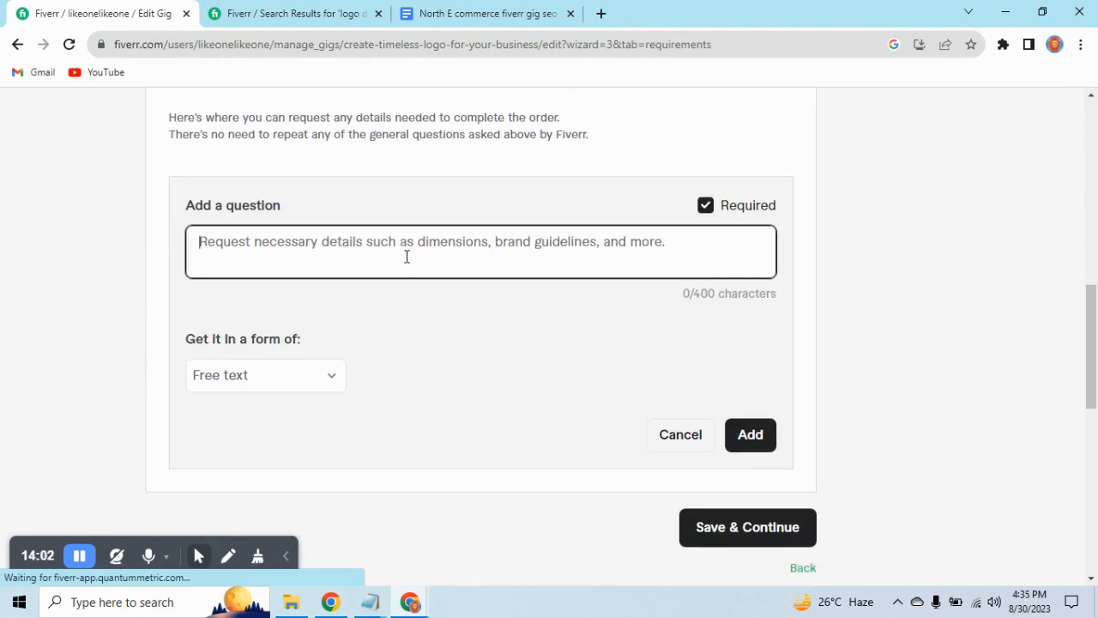
pyautogui.write('fell')
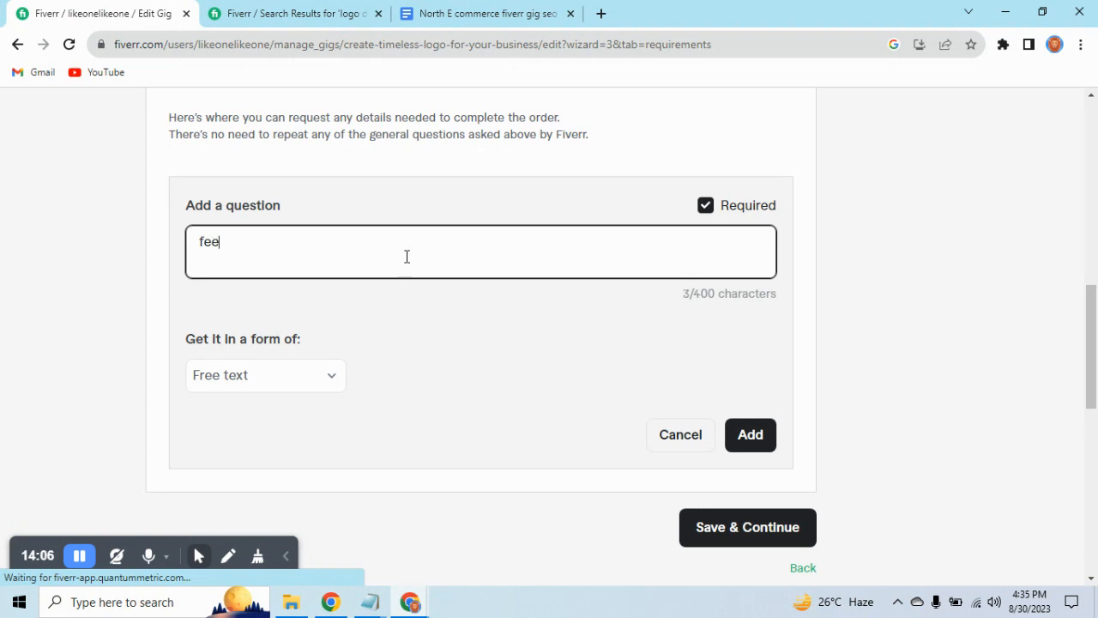
pyautogui.write(' free')
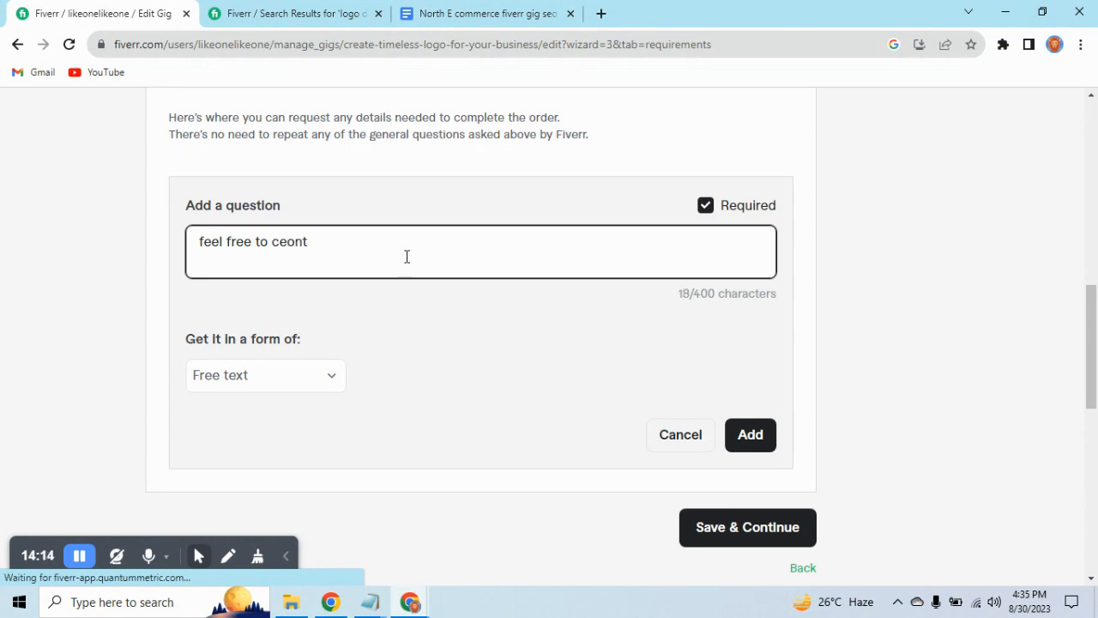
pyautogui.write('to con')
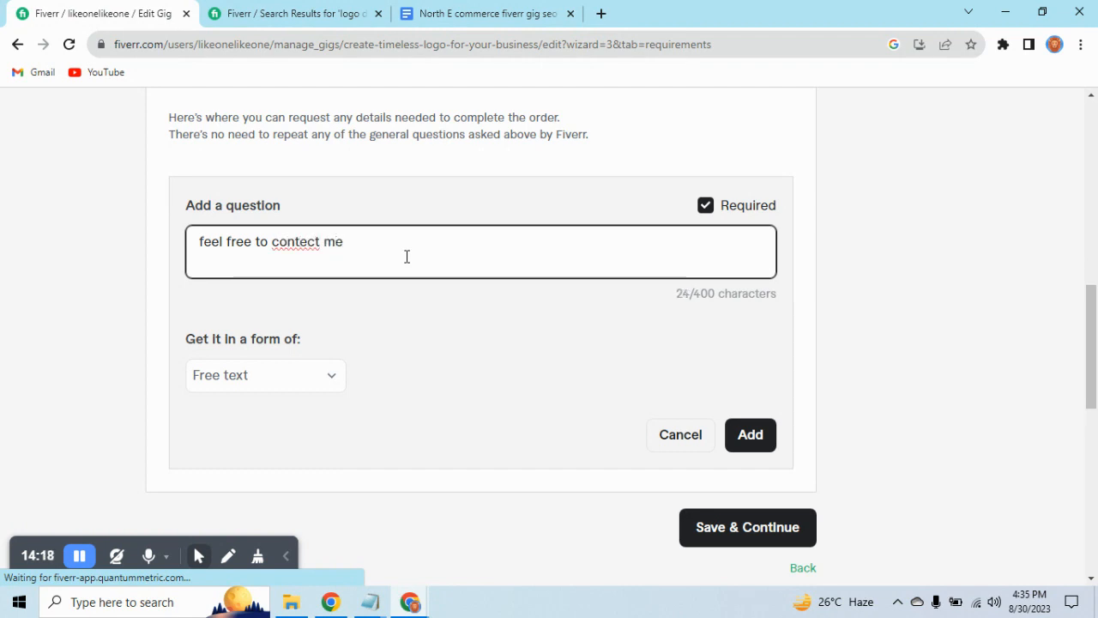
pyautogui.rightClick(295, 244)
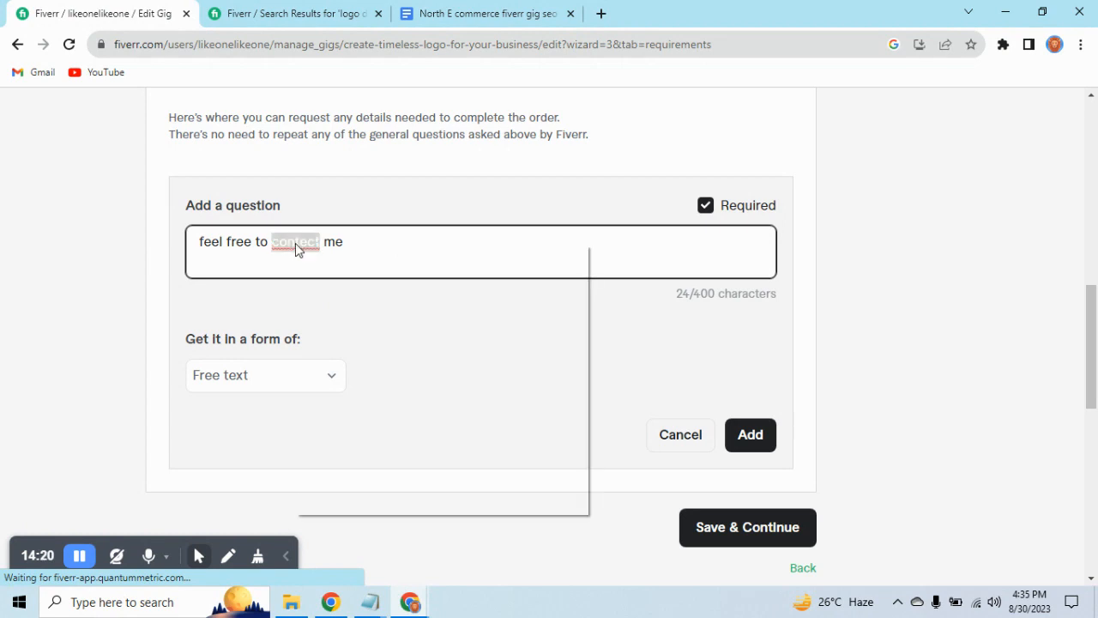
pyautogui.click(347, 256)
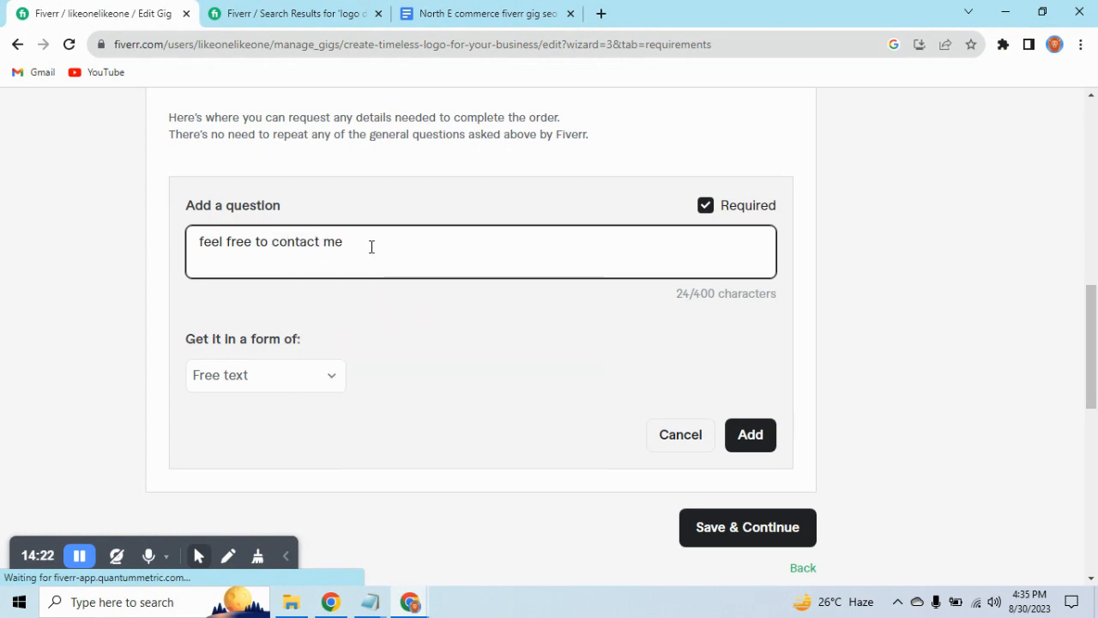
pyautogui.click(736, 441)
pyautogui.click(755, 384)
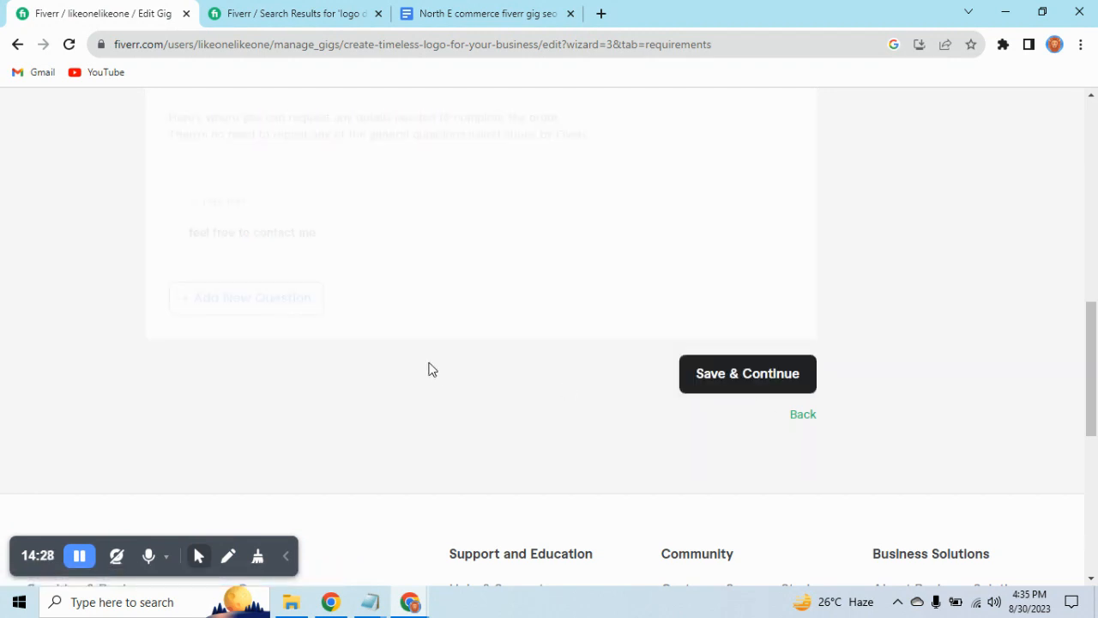
# Upload Thumbnails.a from the thumbnails folder in Pictures as the first image in the gig gallery.
pyautogui.scroll(-5, 432, 369)
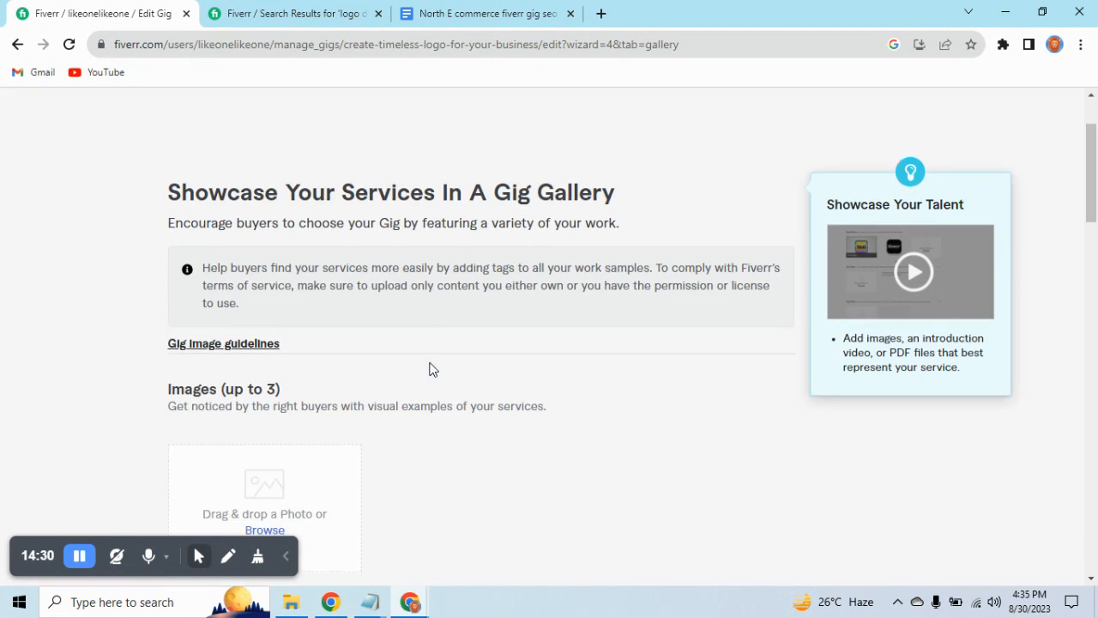
pyautogui.scroll(2, 431, 369)
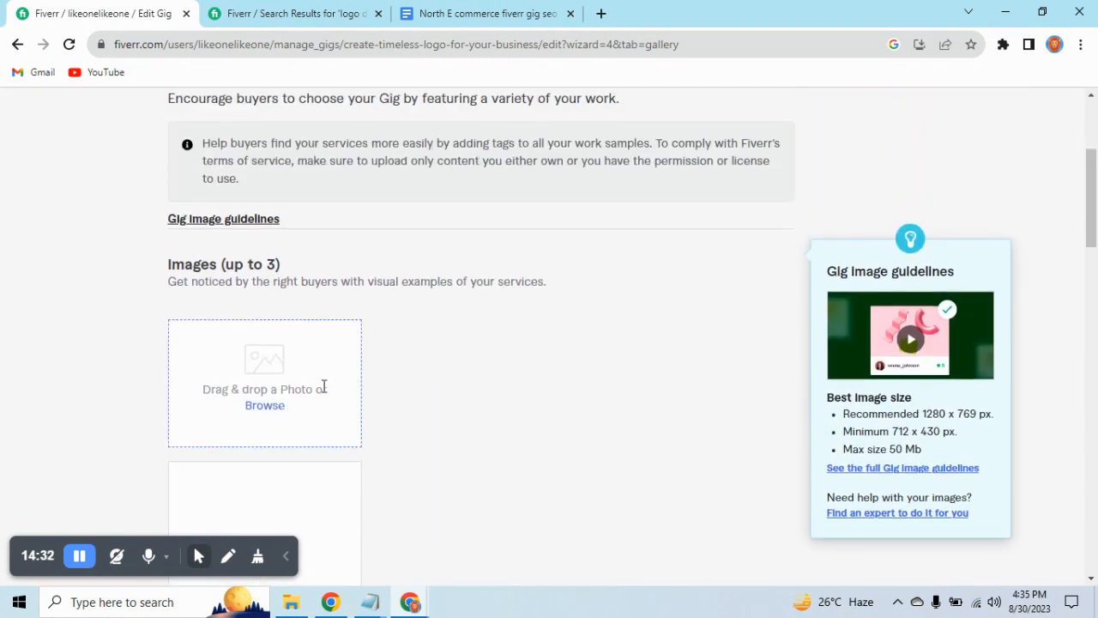
pyautogui.scroll(-1, 330, 386)
pyautogui.click(264, 326)
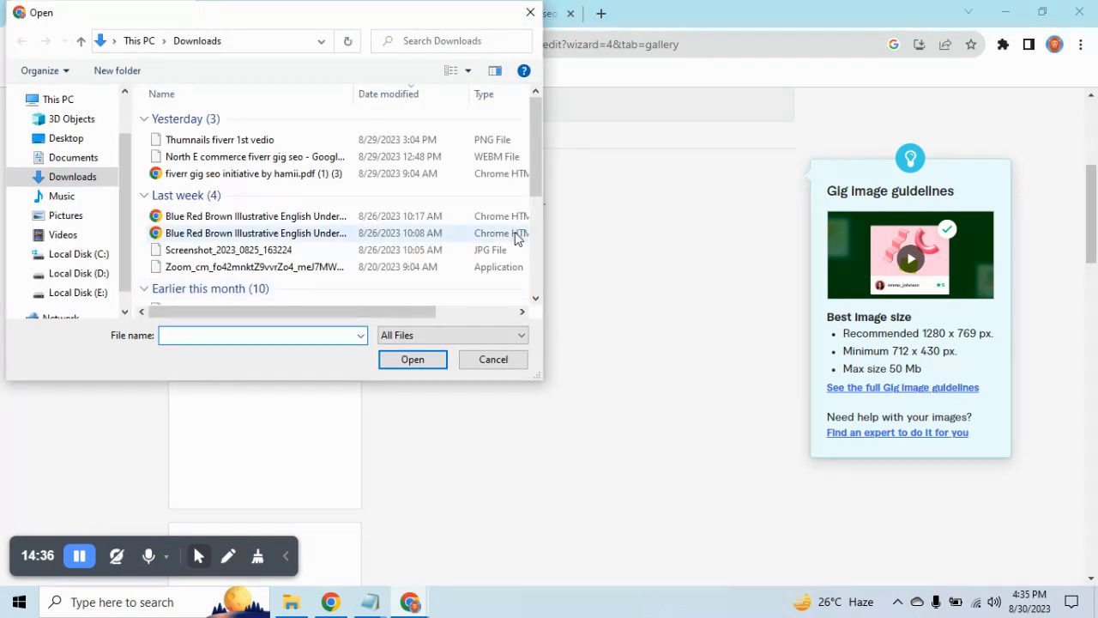
pyautogui.click(90, 215)
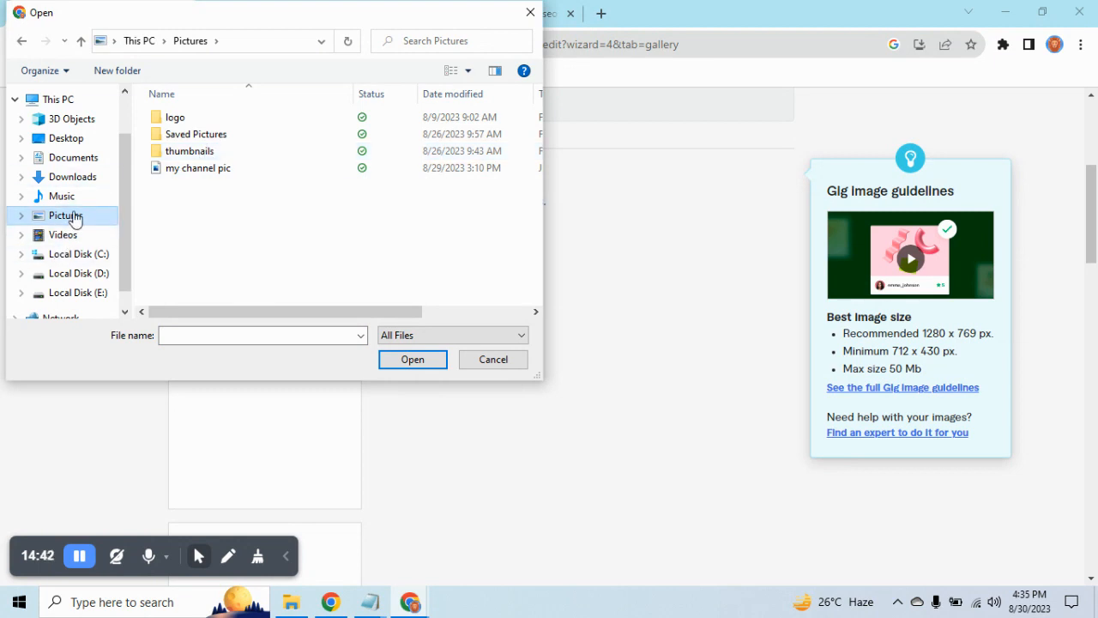
pyautogui.doubleClick(230, 156)
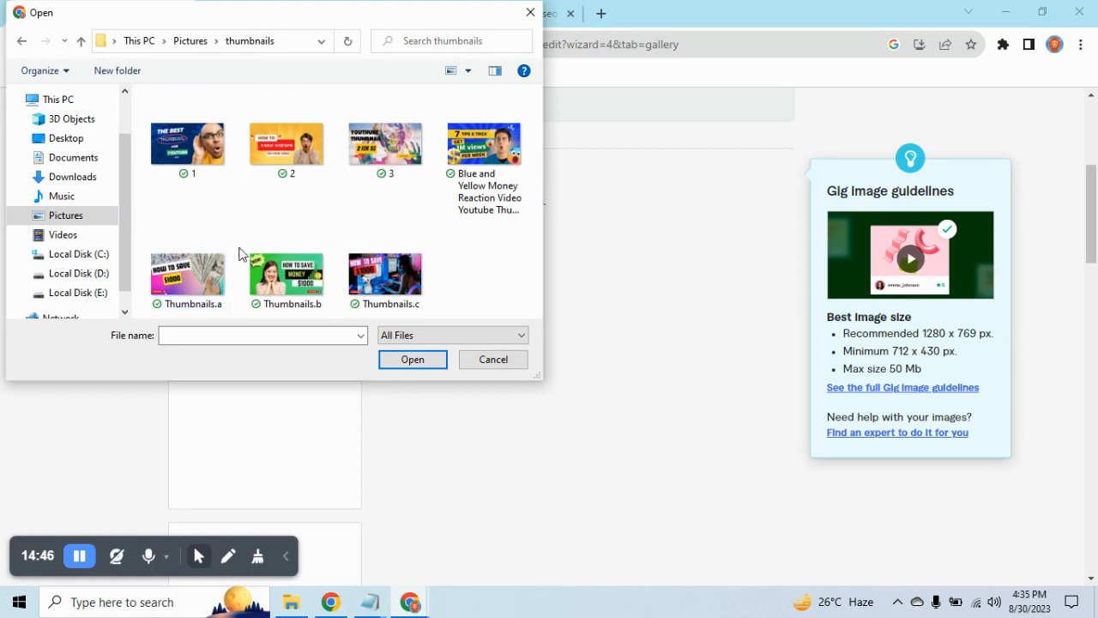
pyautogui.click(196, 276)
pyautogui.click(424, 360)
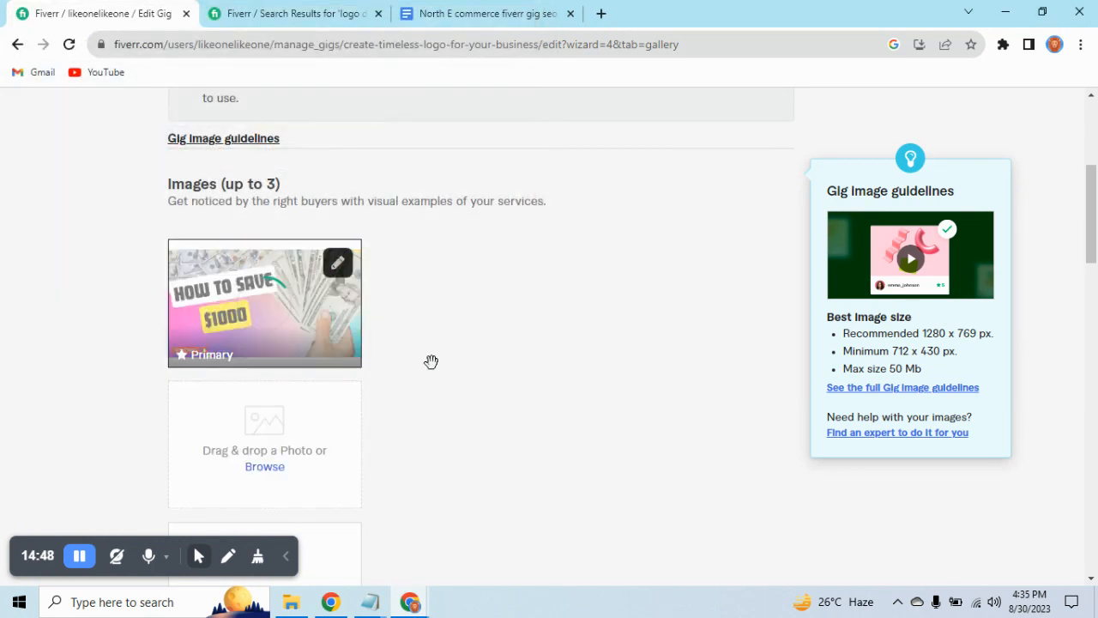
# Upload Thumbnails.b as the second image in the gig gallery.
pyautogui.scroll(-3, 348, 343)
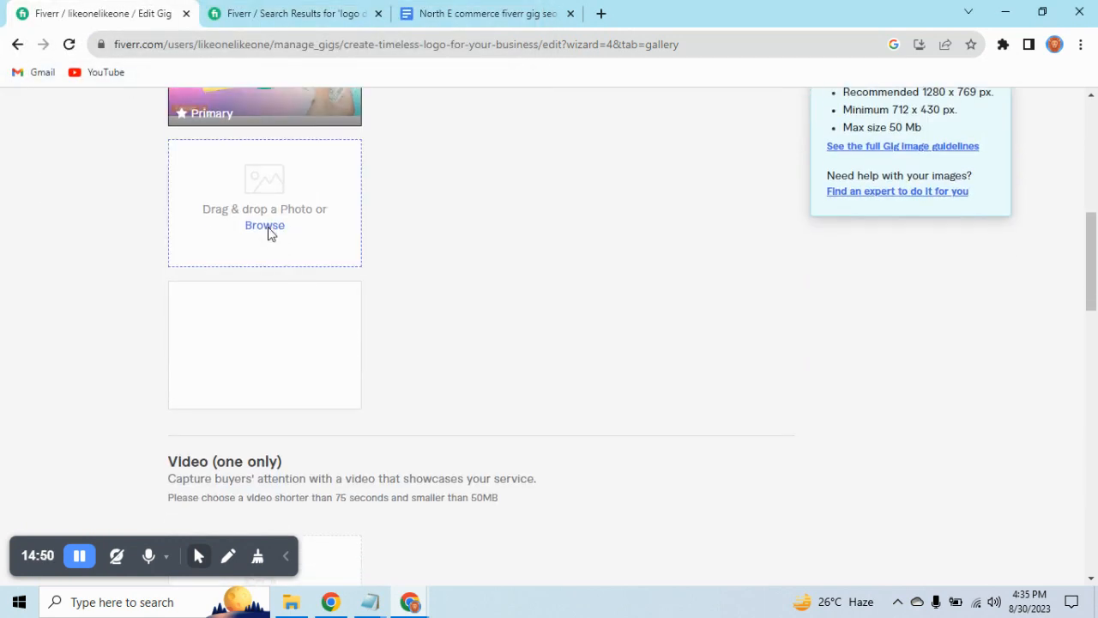
pyautogui.click(266, 226)
pyautogui.click(299, 289)
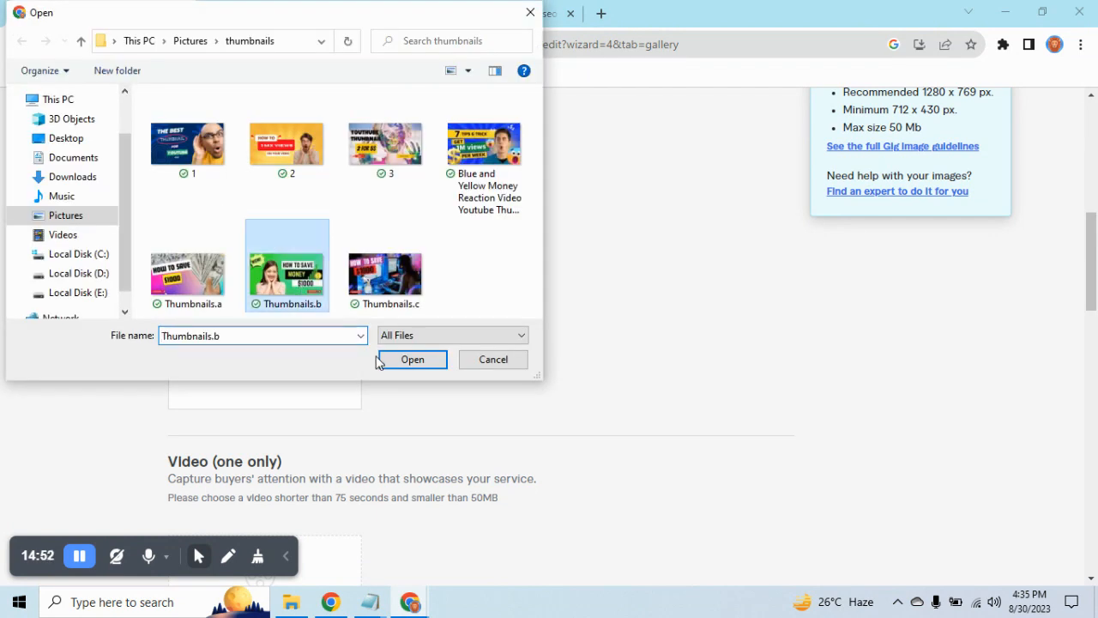
pyautogui.click(397, 360)
pyautogui.scroll(10, 400, 360)
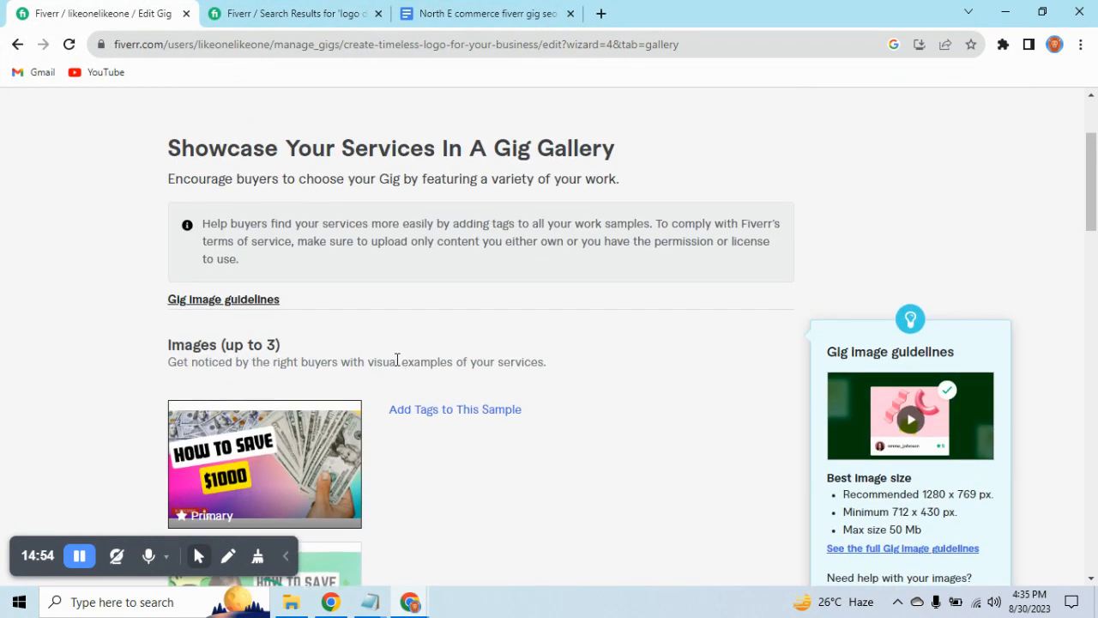
# Examine the cover and additional preview images of competing gigs in the "logo design" search results.
pyautogui.click(283, 13)
pyautogui.scroll(-3, 647, 368)
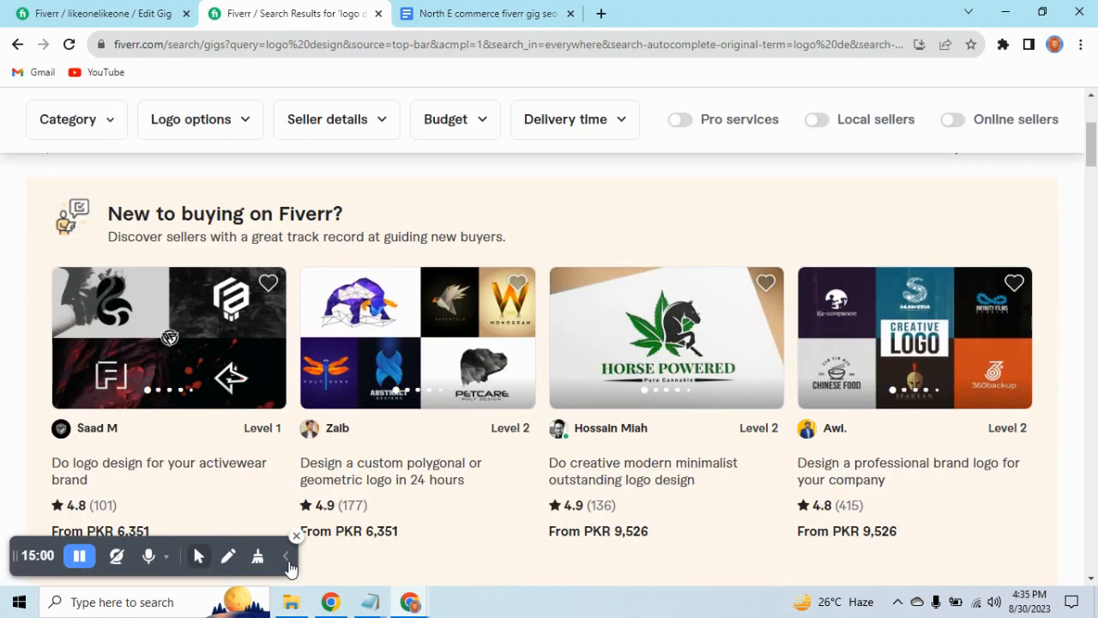
pyautogui.scroll(3, 328, 433)
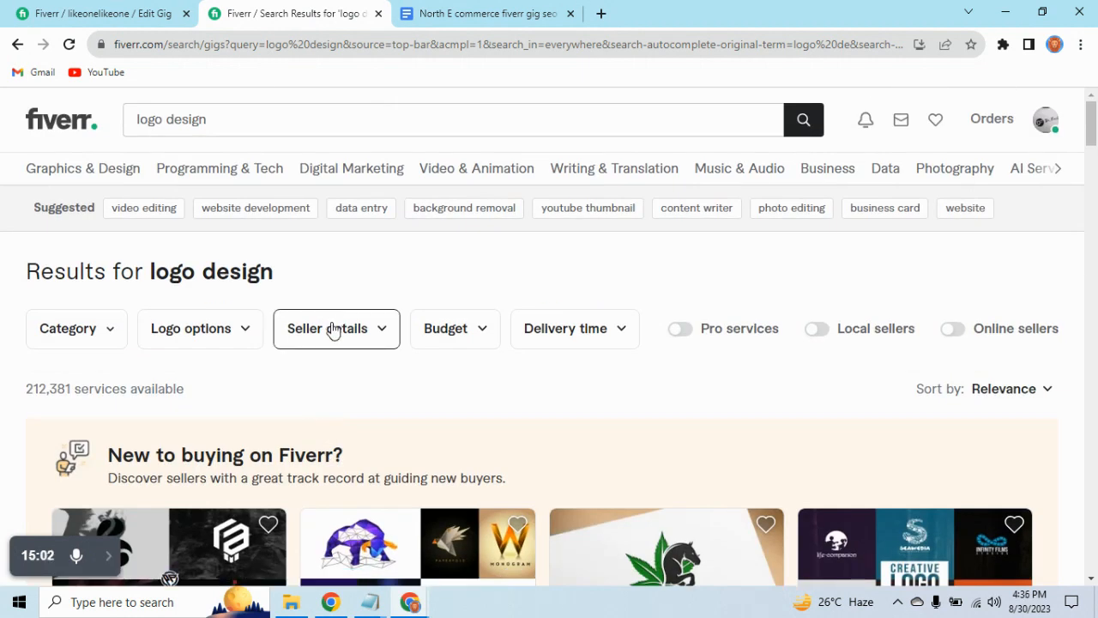
pyautogui.scroll(-3, 333, 330)
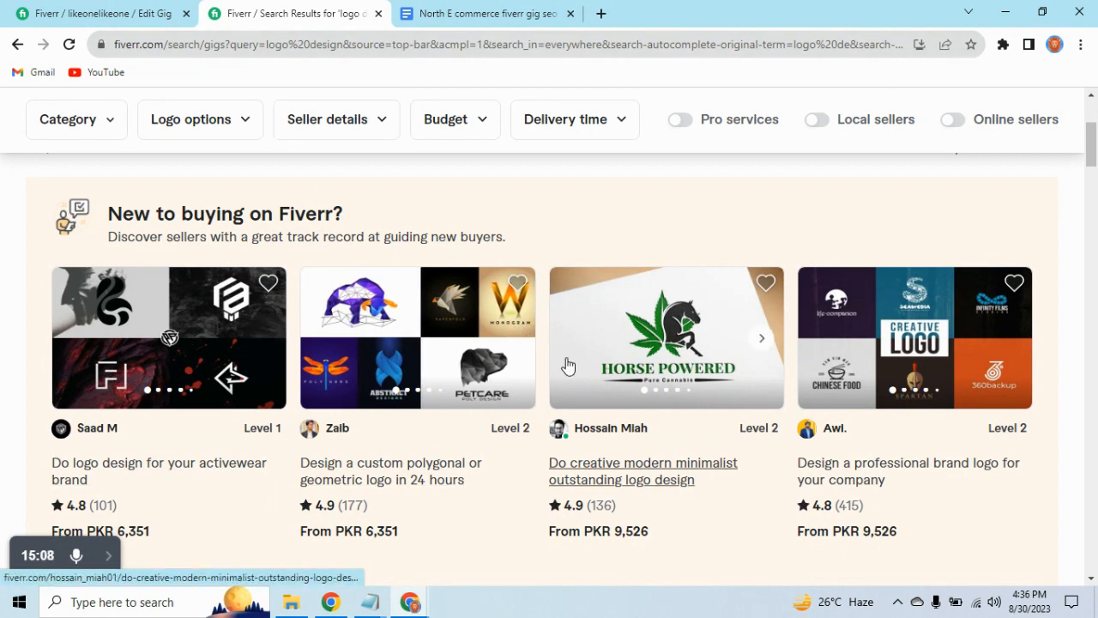
pyautogui.scroll(-4, 698, 397)
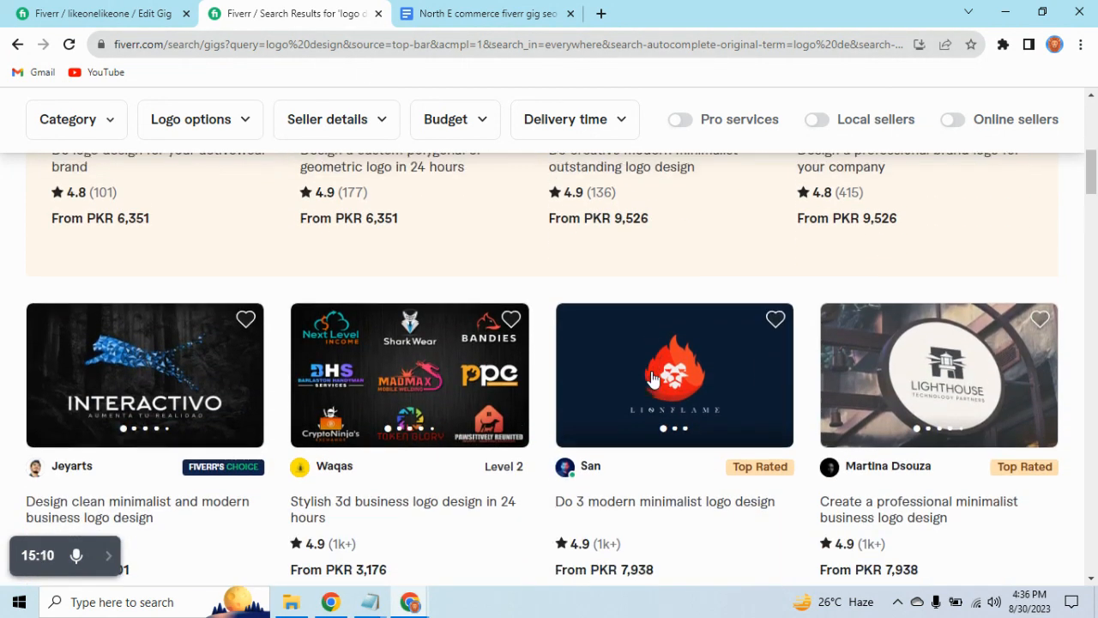
pyautogui.click(509, 370)
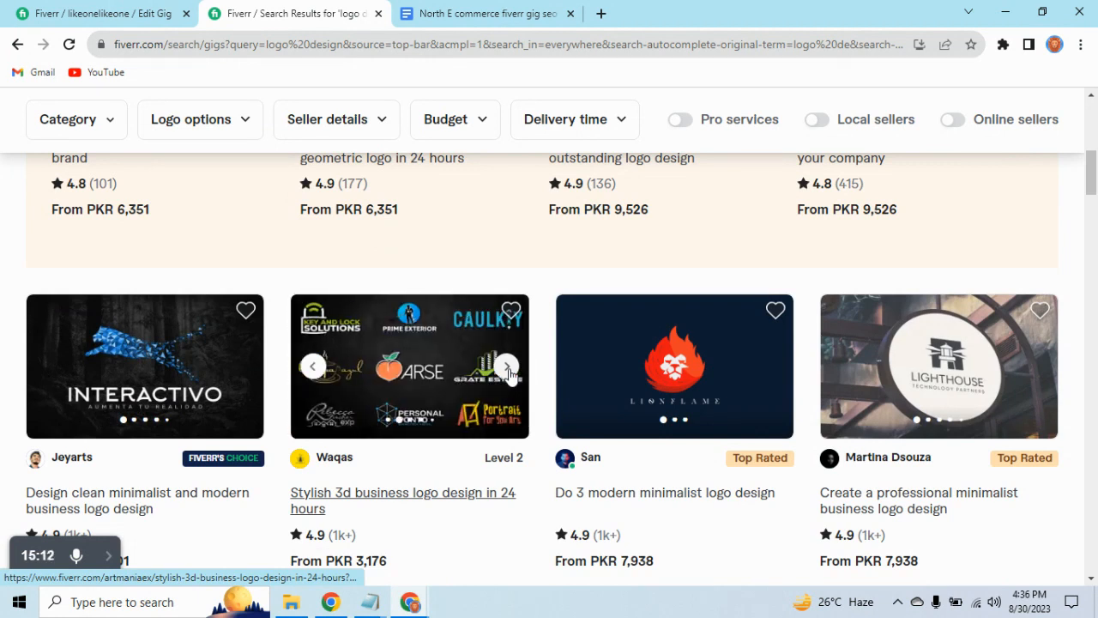
pyautogui.click(770, 367)
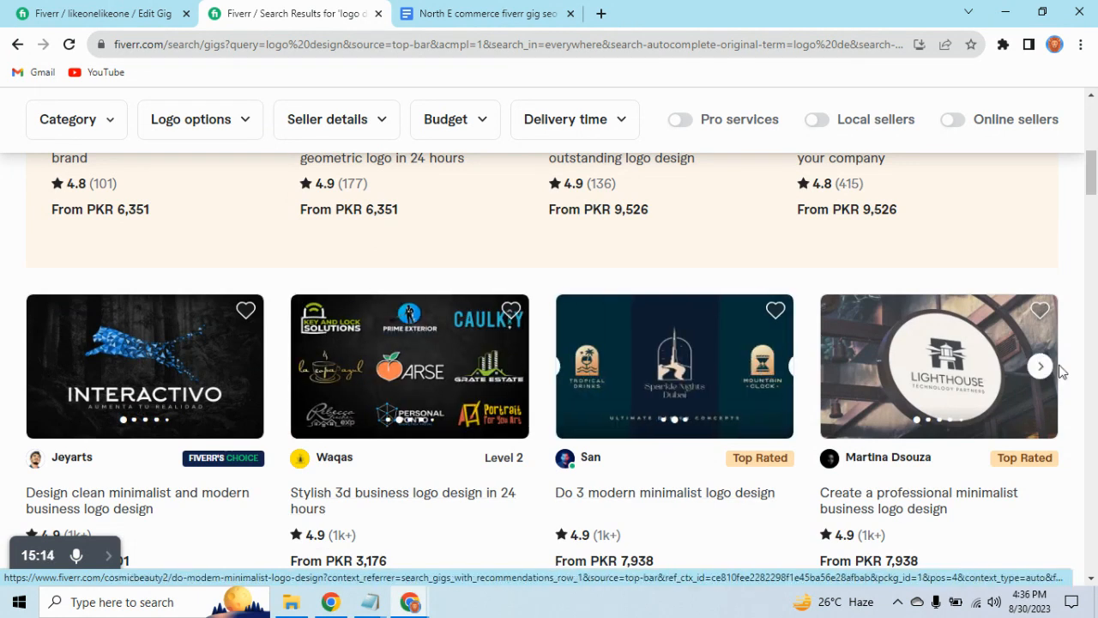
pyautogui.click(1038, 367)
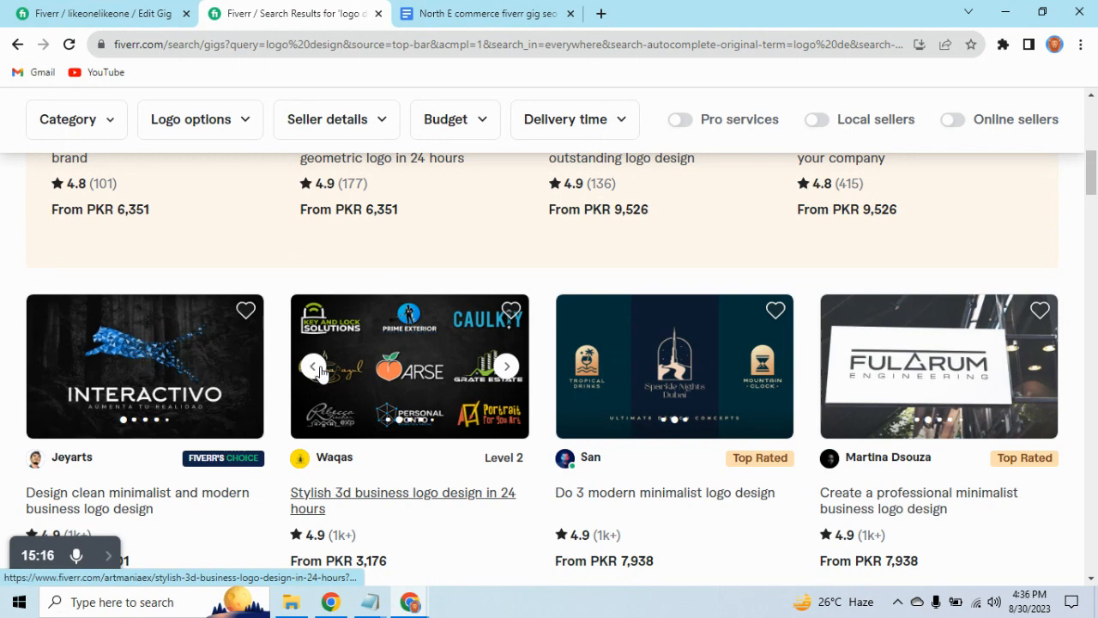
pyautogui.scroll(-3, 283, 375)
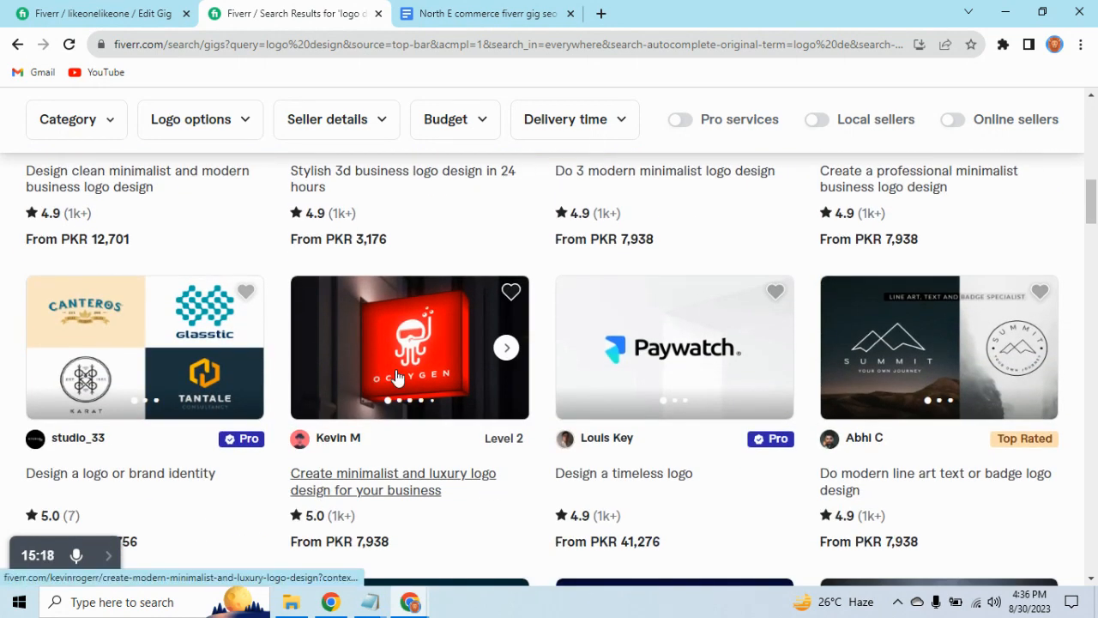
pyautogui.scroll(-2, 400, 369)
pyautogui.scroll(3, 407, 367)
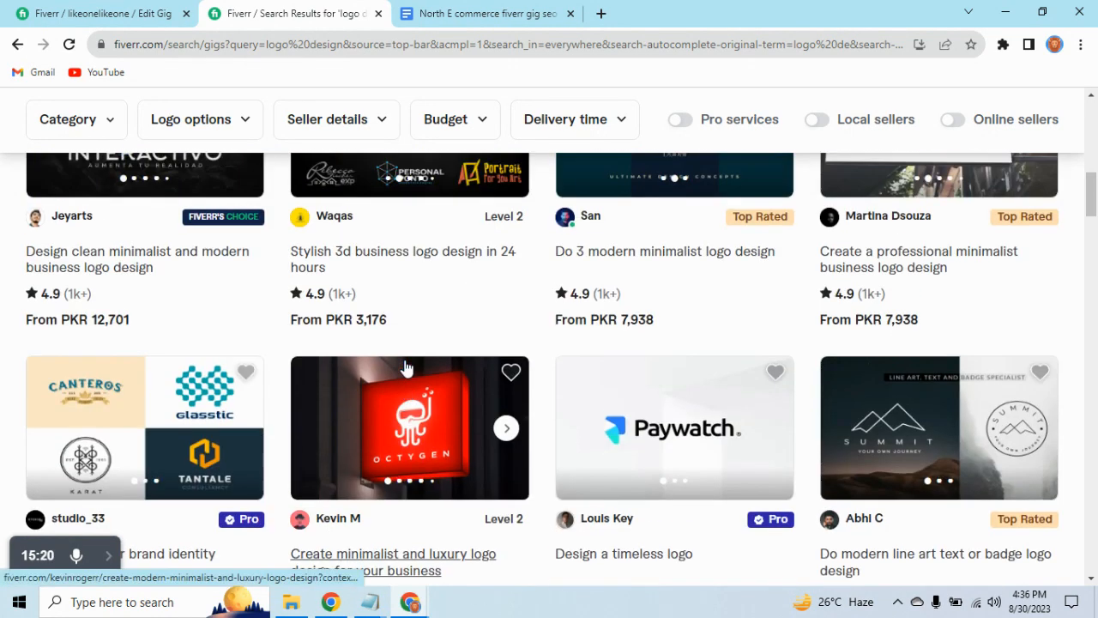
pyautogui.scroll(-2, 644, 374)
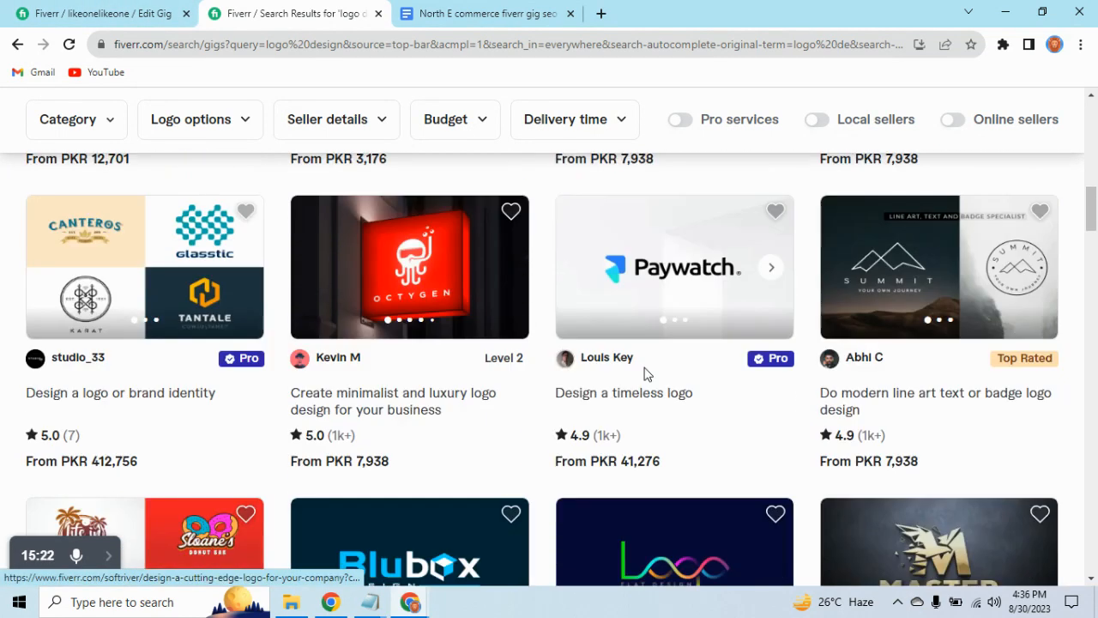
pyautogui.scroll(-1, 646, 374)
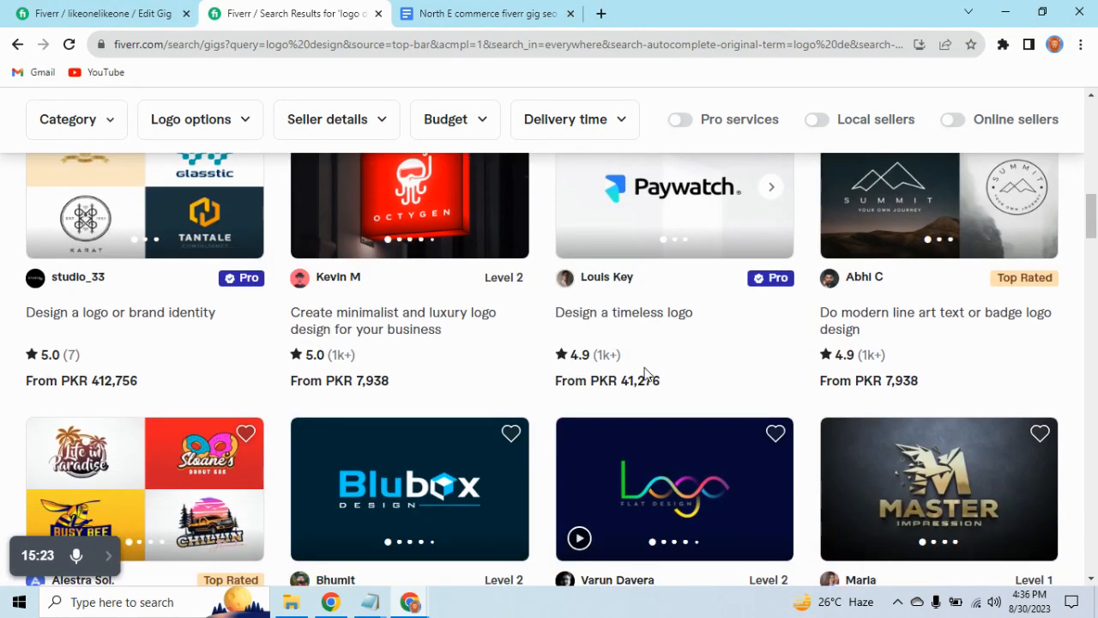
# Return to the gig editor and upload image file 2 from the thumbnails folder as the third gallery image.
pyautogui.click(6, 4)
pyautogui.scroll(-6, 515, 334)
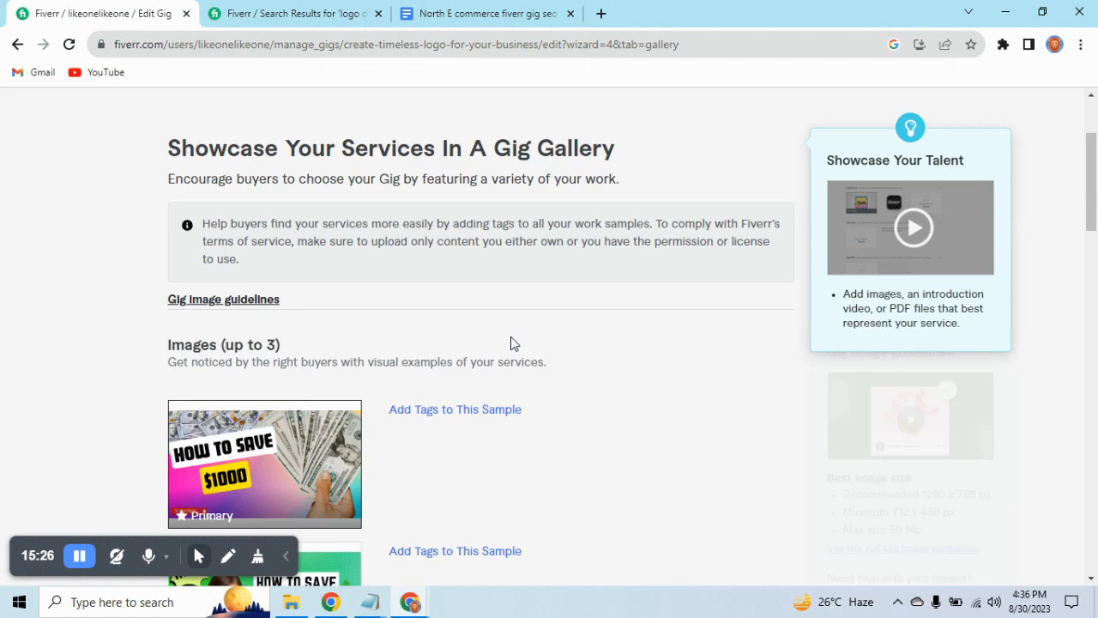
pyautogui.scroll(2, 510, 346)
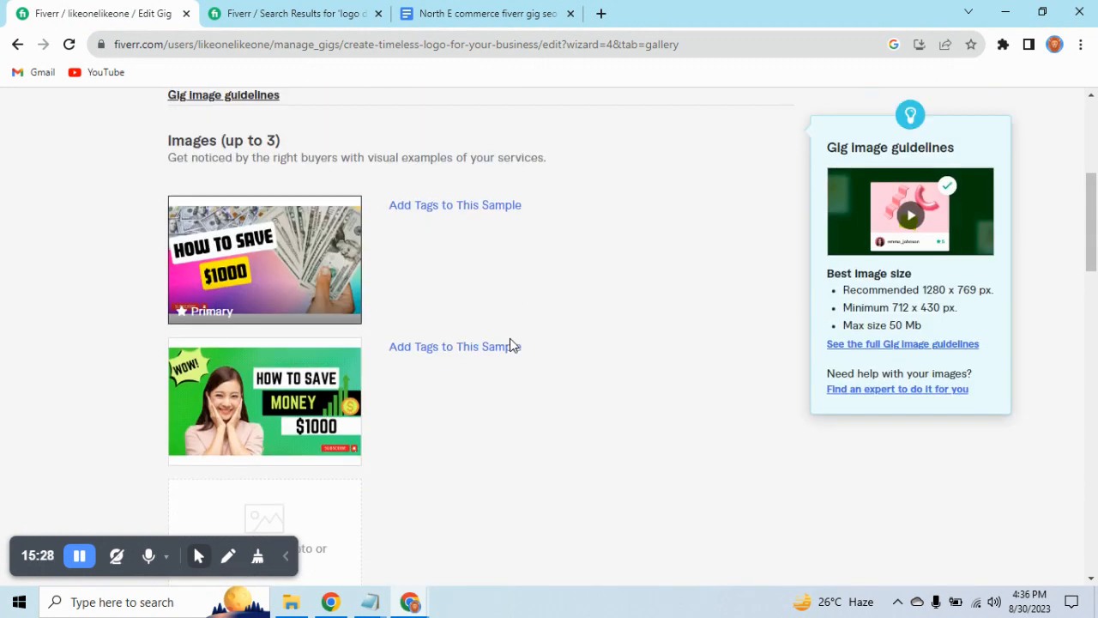
pyautogui.scroll(-2, 257, 374)
pyautogui.click(261, 367)
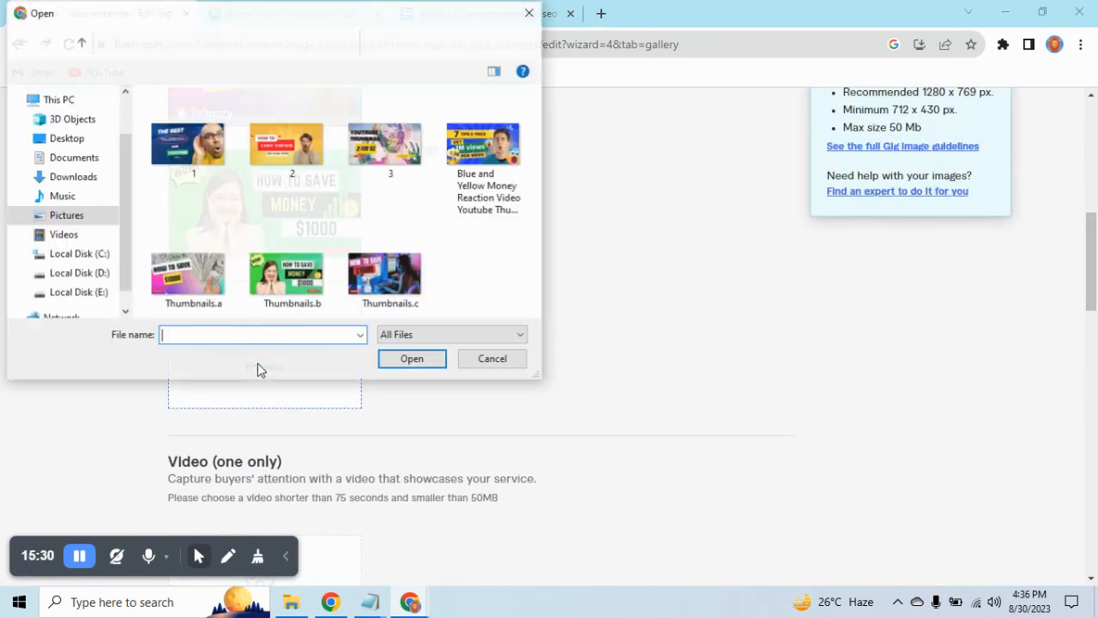
pyautogui.click(312, 138)
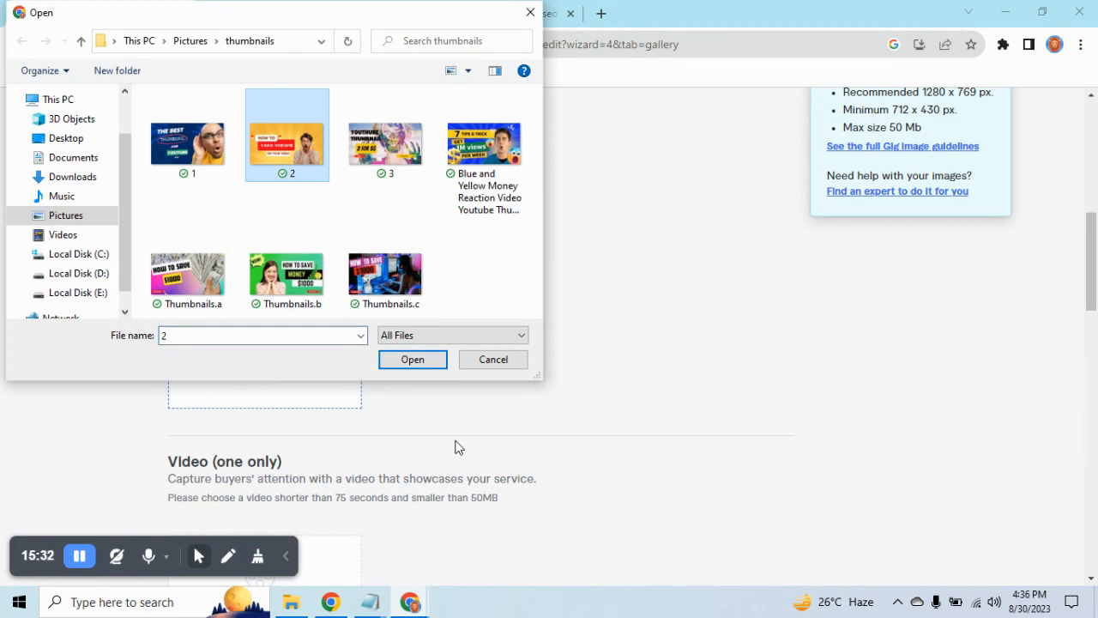
pyautogui.click(433, 360)
pyautogui.scroll(-2, 474, 360)
pyautogui.scroll(4, 476, 360)
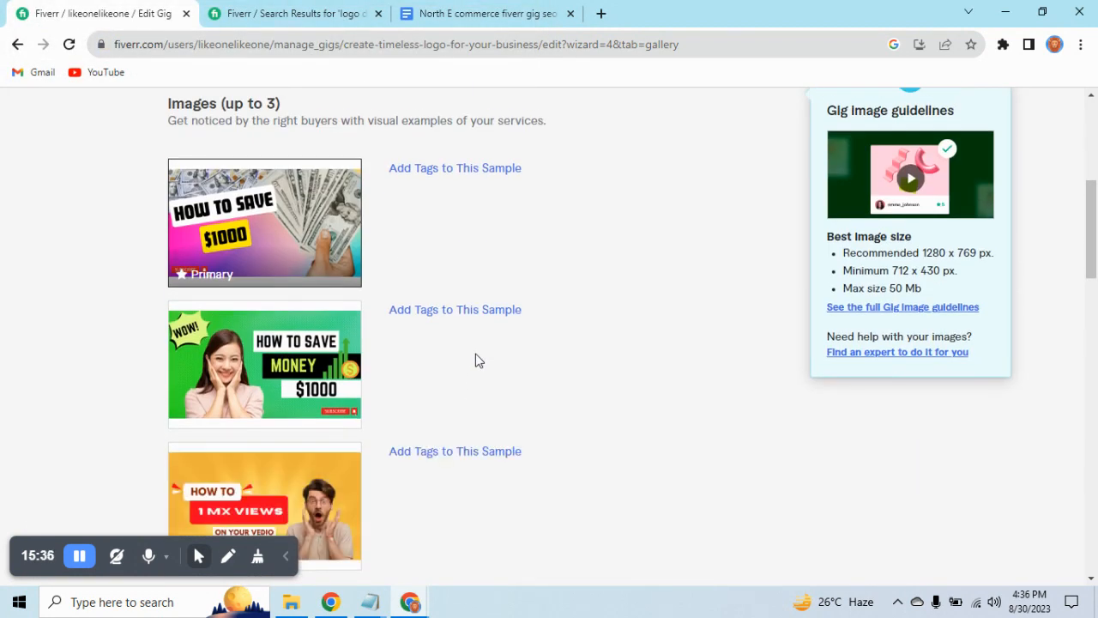
pyautogui.scroll(-9, 566, 501)
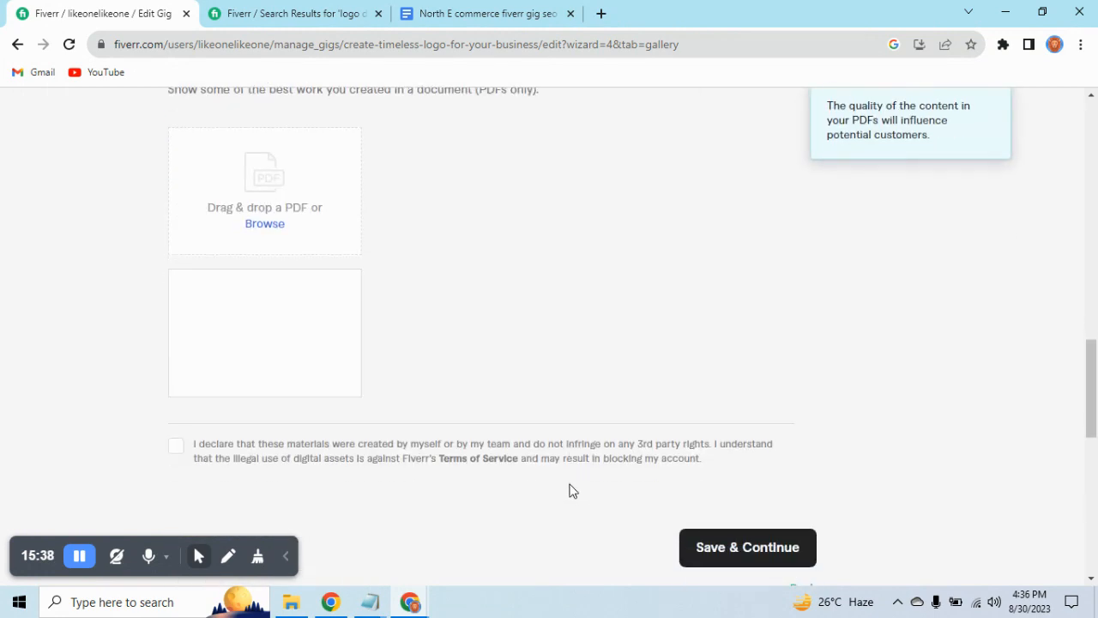
# Try to save the gallery page and continue to the publishing stage.
pyautogui.click(705, 544)
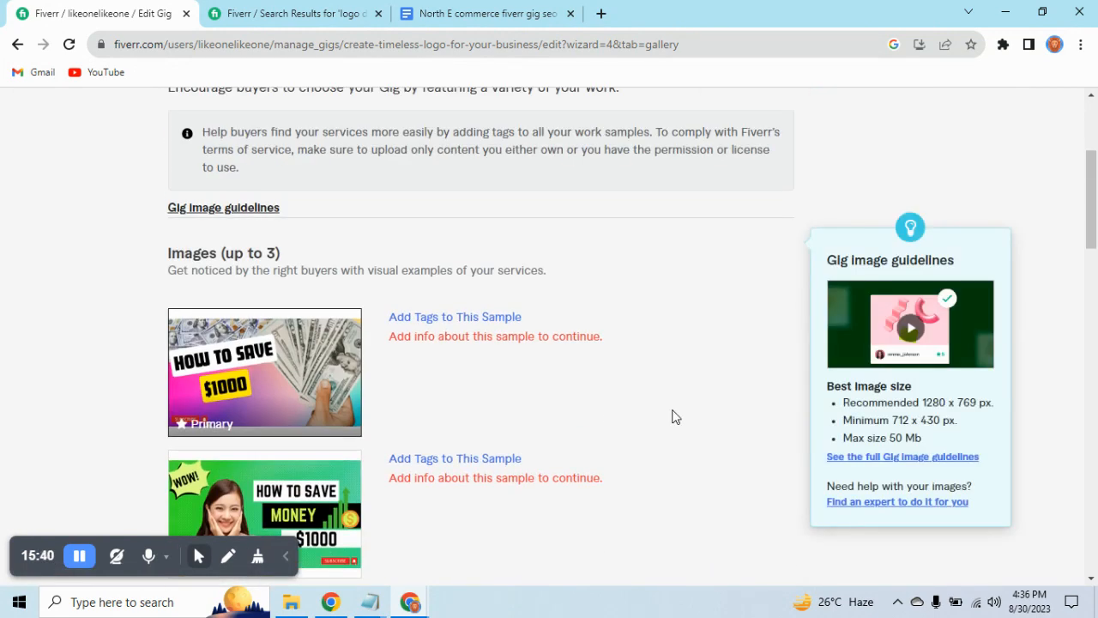
pyautogui.scroll(-8, 672, 417)
pyautogui.scroll(6, 672, 417)
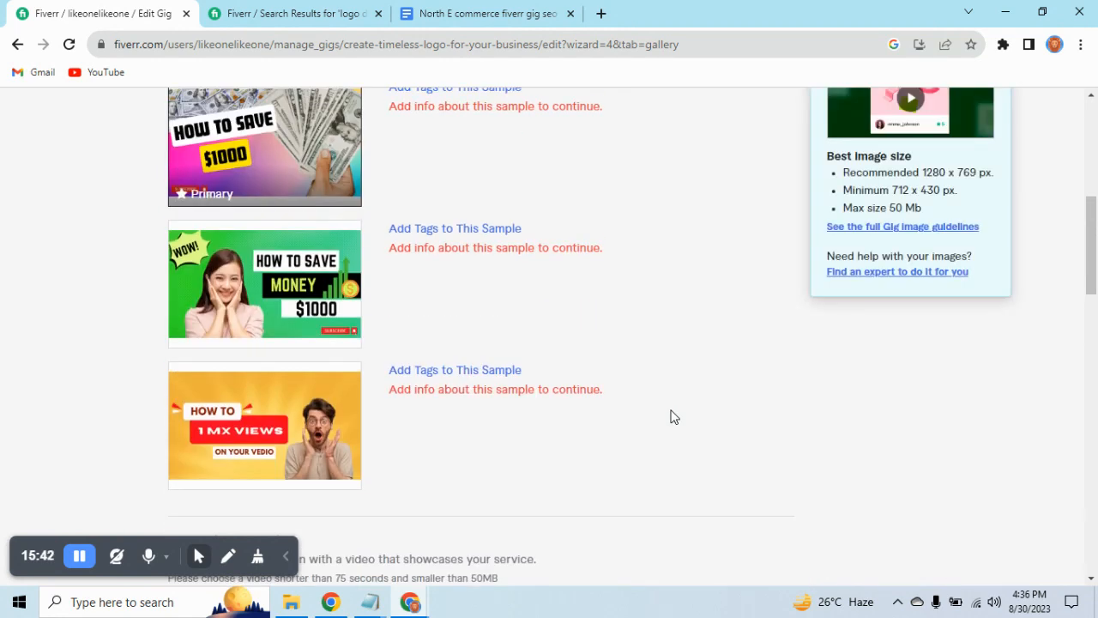
# Tag the primary gallery image with the logo type Monogram, leaving its custom tags empty.
pyautogui.scroll(2, 643, 397)
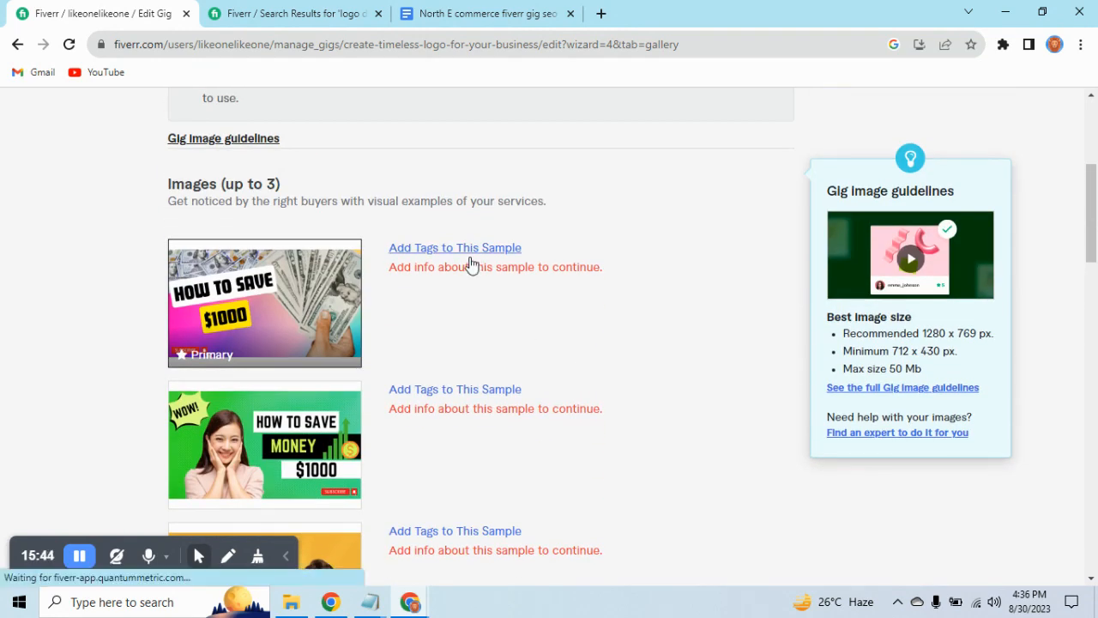
pyautogui.click(469, 257)
pyautogui.click(443, 434)
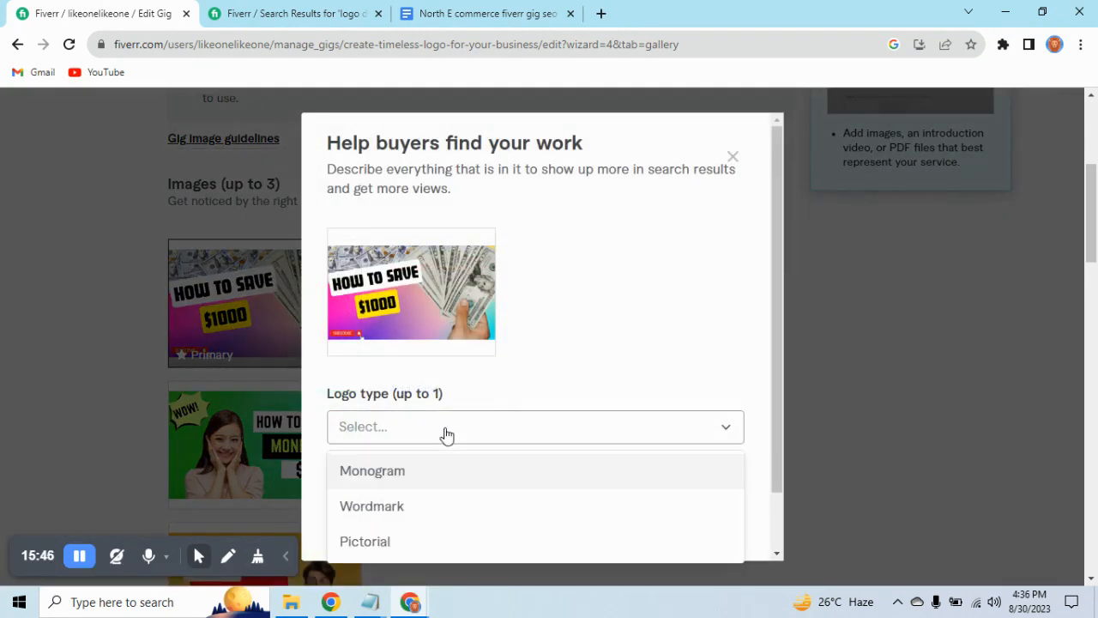
pyautogui.click(400, 471)
pyautogui.click(420, 507)
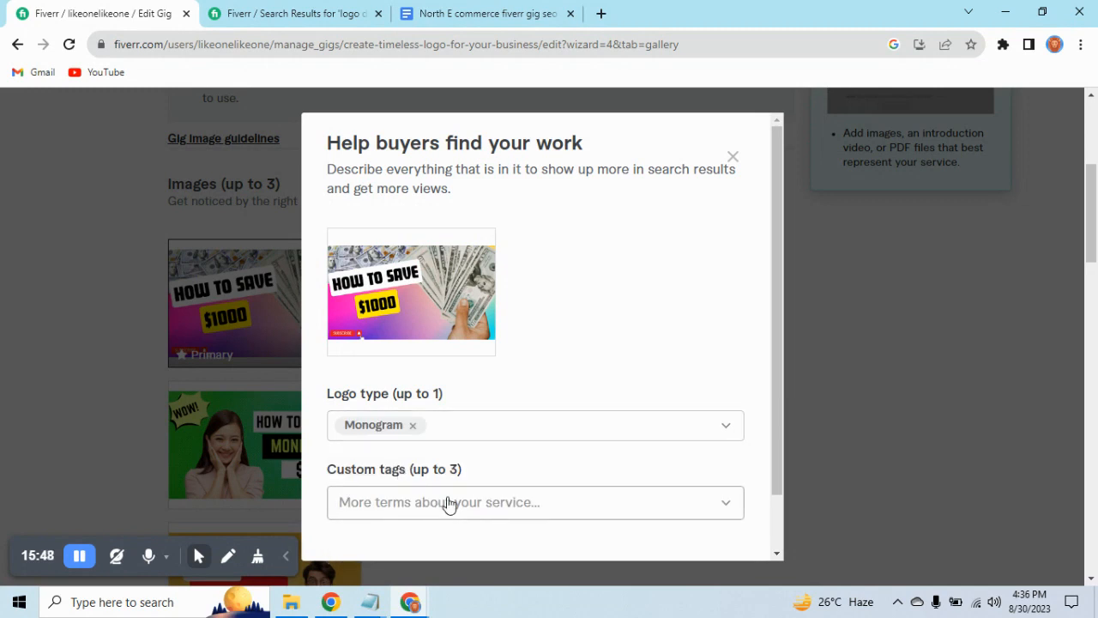
pyautogui.scroll(-2, 729, 472)
pyautogui.click(703, 524)
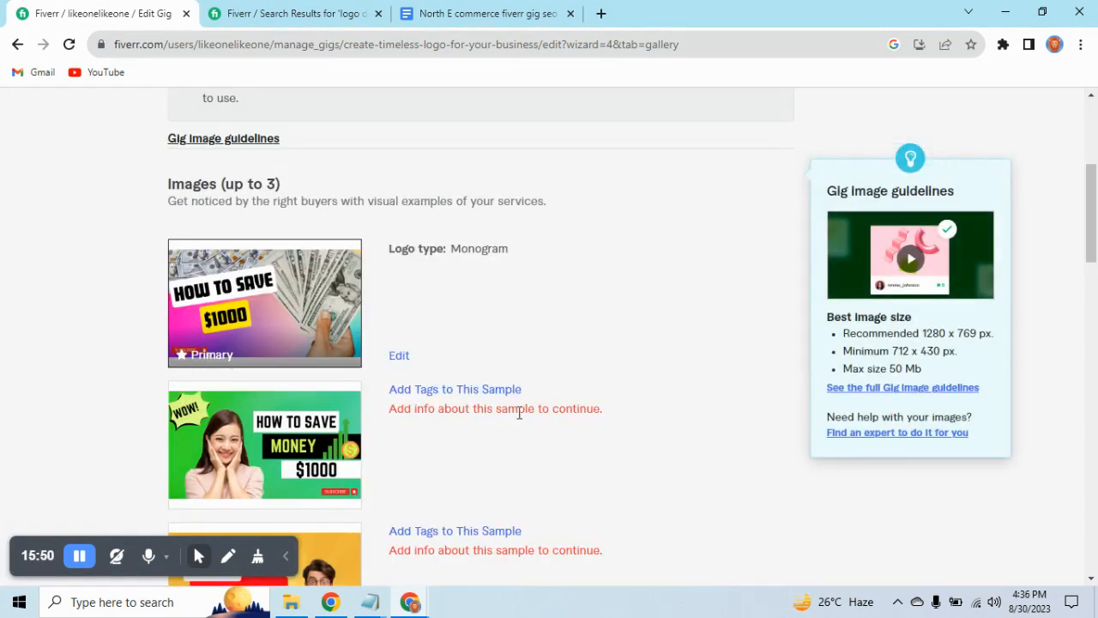
# Tag the second gallery image, the green "How to save money" thumbnail, with the logo type Wordmark.
pyautogui.click(420, 390)
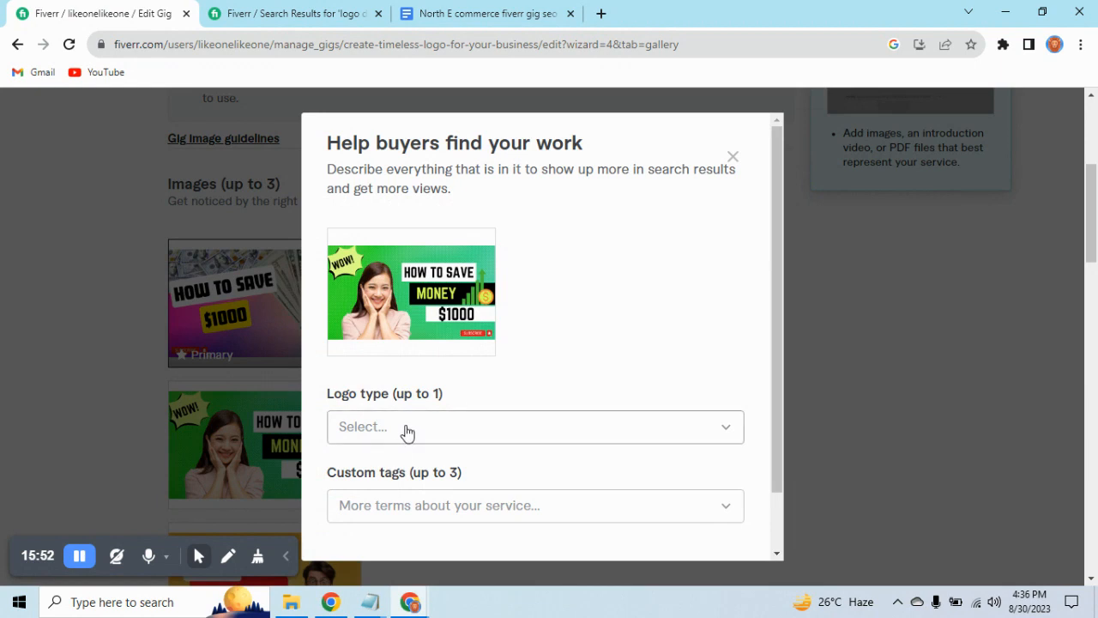
pyautogui.click(407, 432)
pyautogui.click(377, 513)
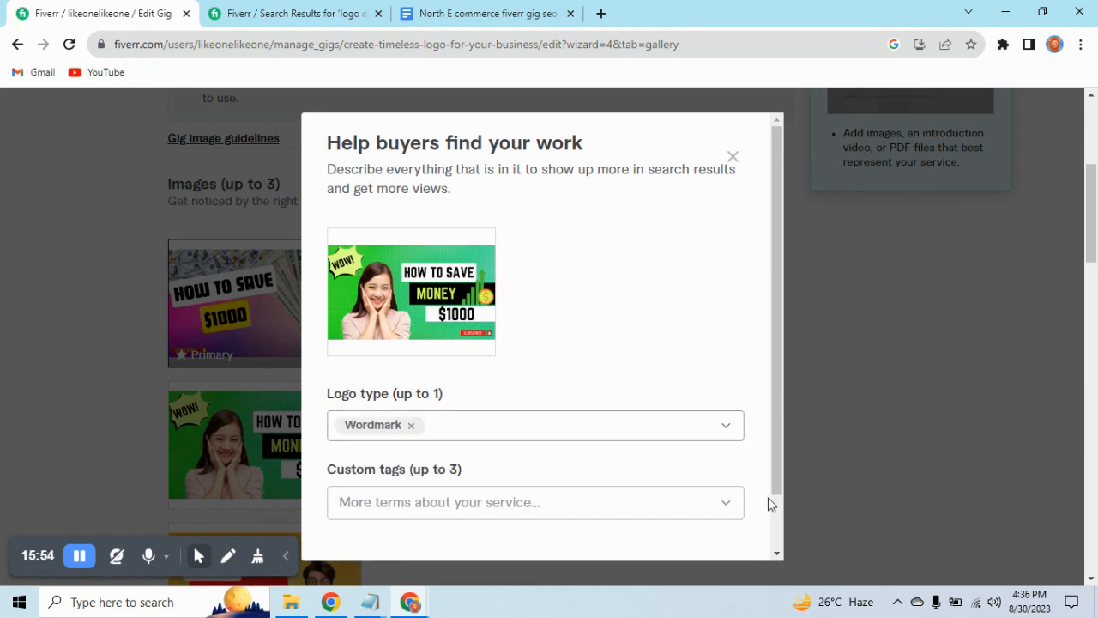
pyautogui.scroll(-2, 769, 504)
pyautogui.click(721, 527)
# Tag the third gallery image, the yellow "1 MX views" thumbnail, with the logo type Wordmark.
pyautogui.scroll(-2, 600, 524)
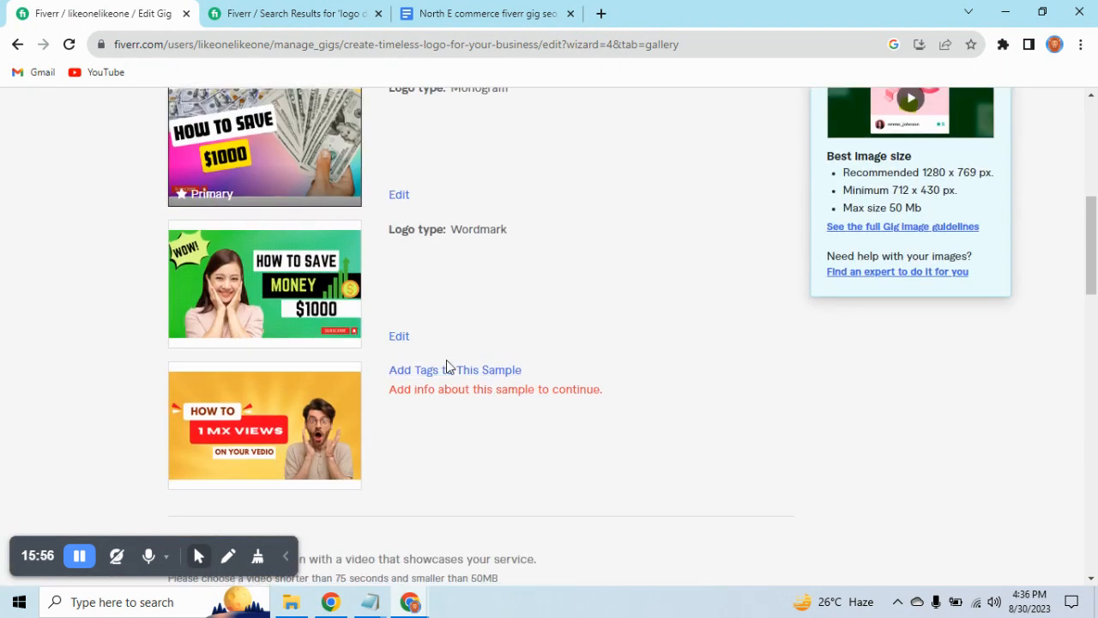
pyautogui.click(448, 370)
pyautogui.click(482, 436)
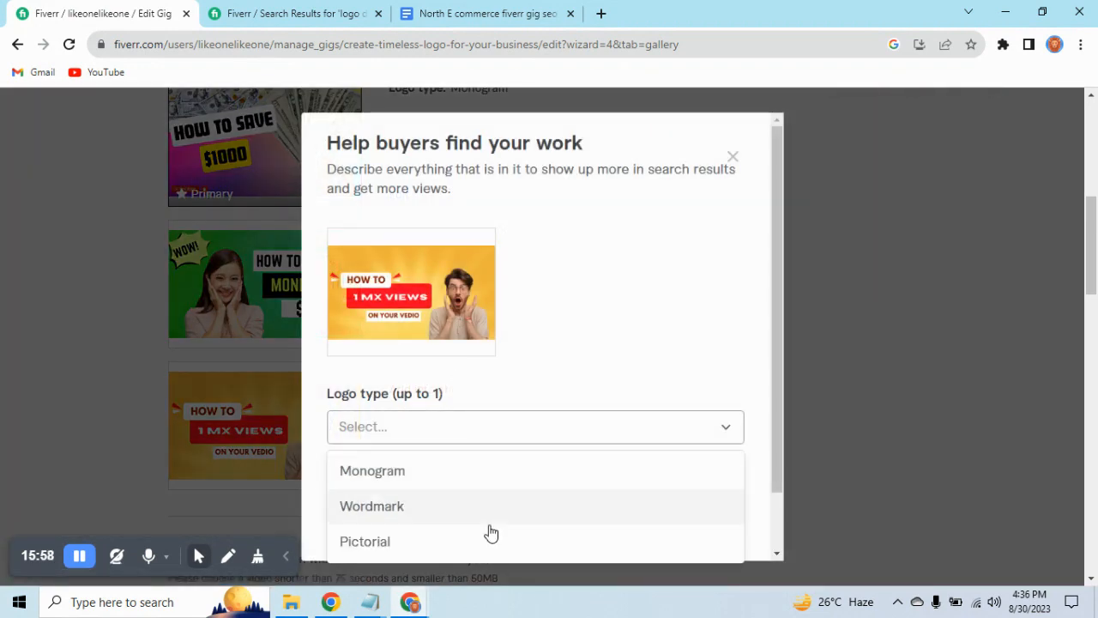
pyautogui.click(428, 518)
pyautogui.scroll(-2, 657, 515)
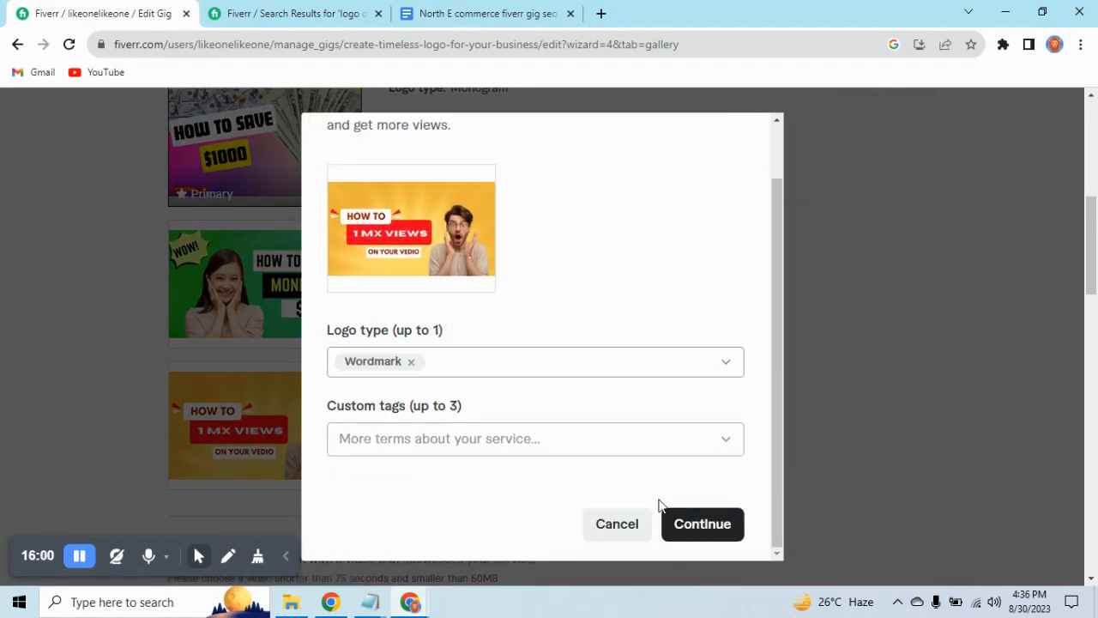
pyautogui.click(706, 526)
# Accept the declaration of ownership for the gallery materials, and save the gallery to continue to publishing.
pyautogui.scroll(-3, 593, 495)
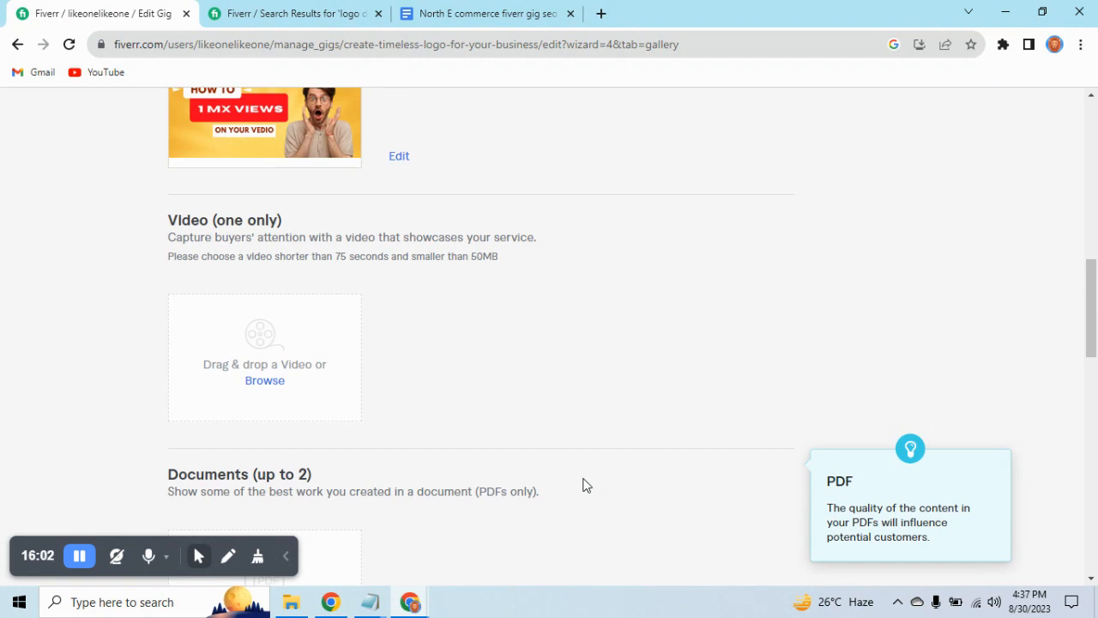
pyautogui.scroll(-5, 584, 485)
pyautogui.click(176, 365)
pyautogui.click(718, 483)
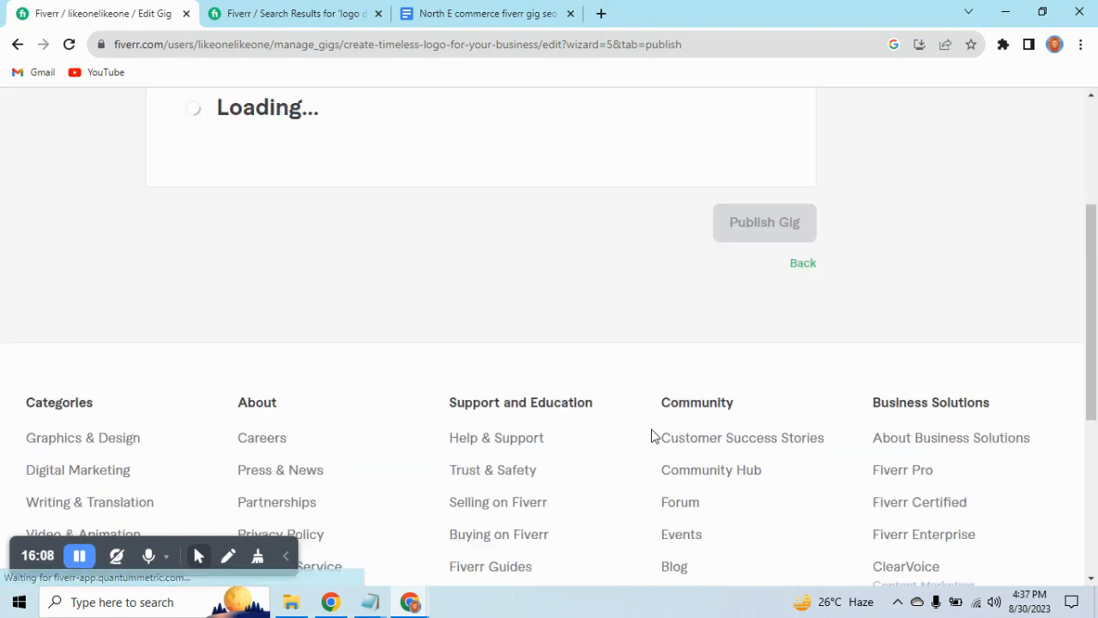
# Answer No to the U.S. person question in the Form W-9 check and try to save the answer.
pyautogui.scroll(-3, 649, 463)
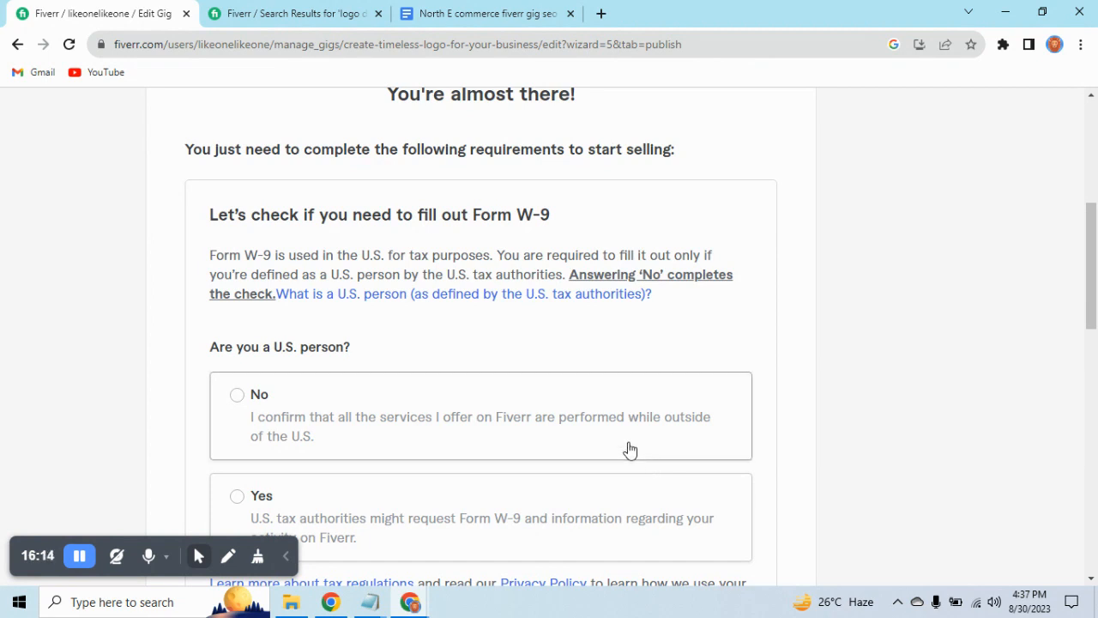
pyautogui.scroll(-2, 583, 414)
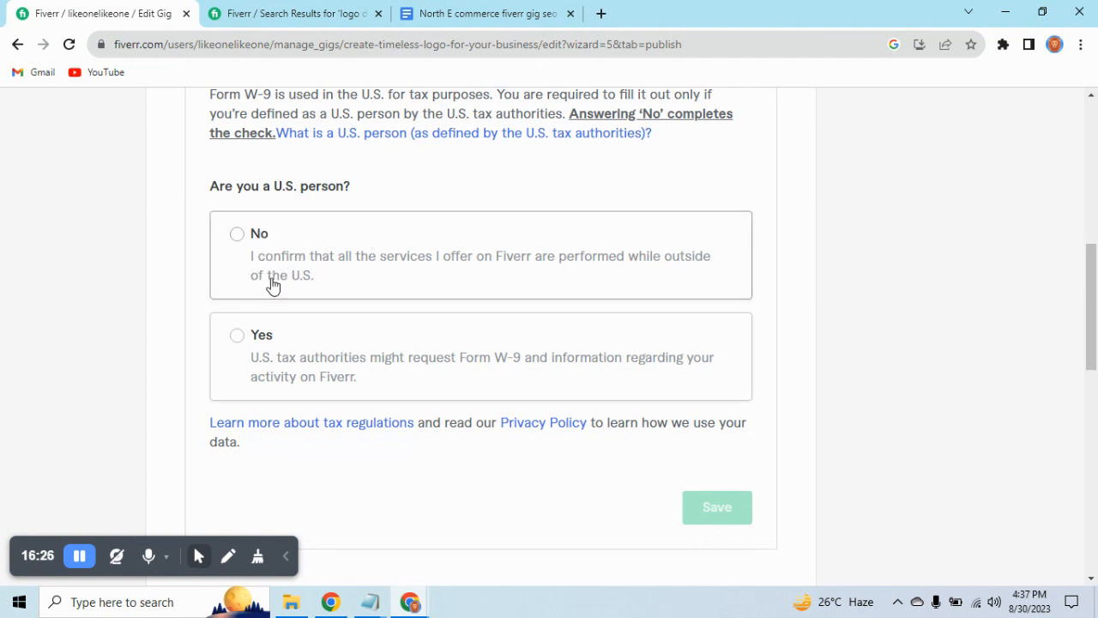
pyautogui.click(237, 235)
pyautogui.click(712, 509)
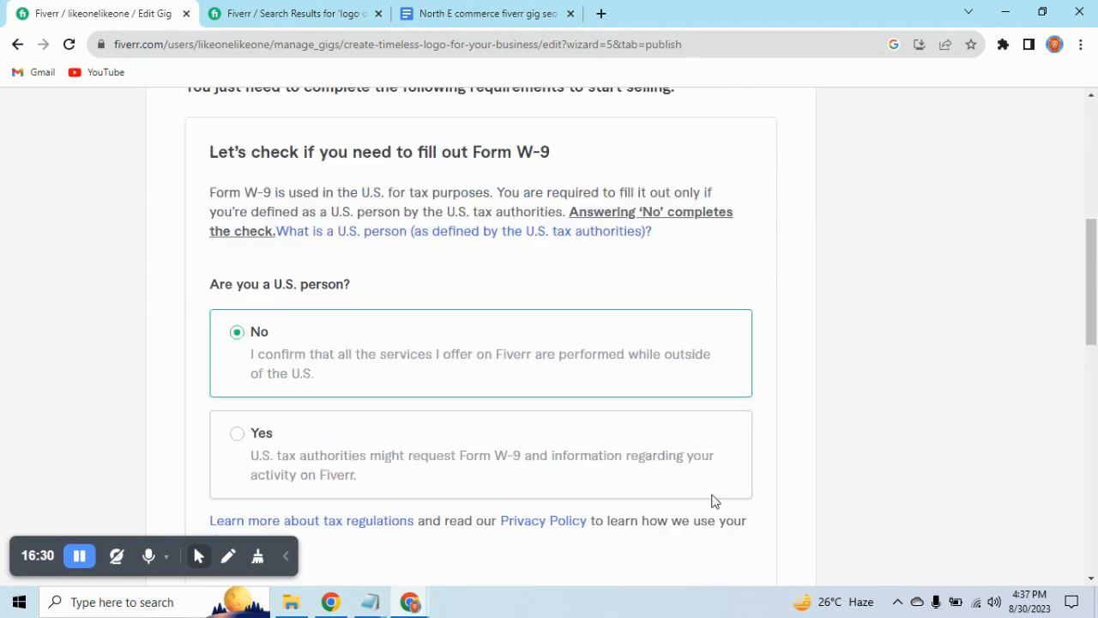
# Examine the Publish page from the stage overview through the Form W-9 check to the final publishing option.
pyautogui.scroll(3, 713, 500)
pyautogui.scroll(2, 566, 367)
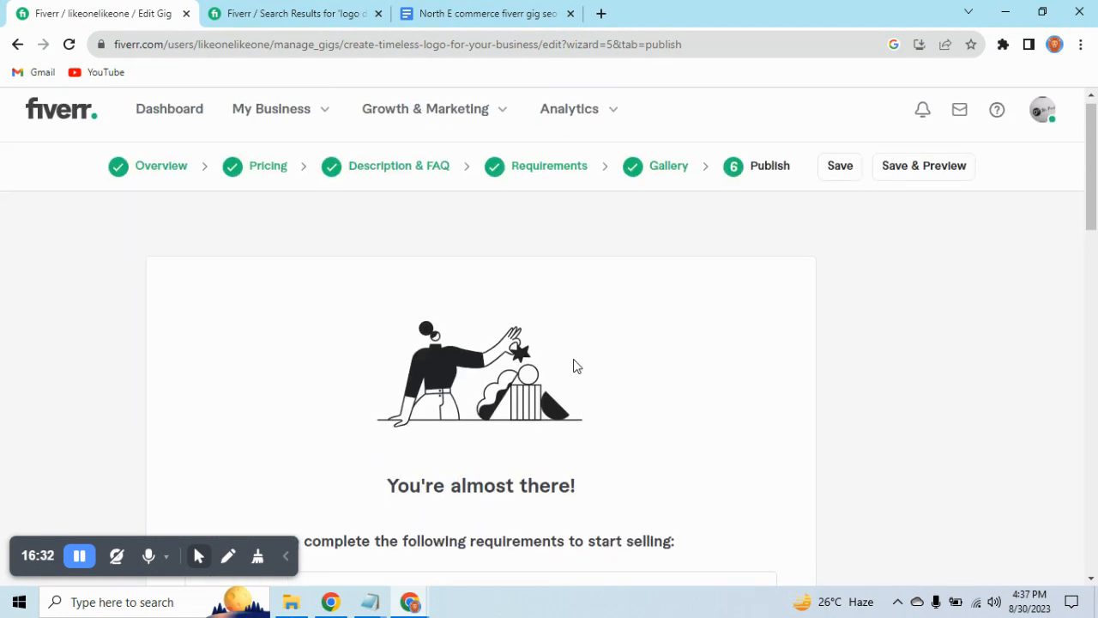
pyautogui.scroll(-1, 578, 365)
pyautogui.scroll(-6, 699, 471)
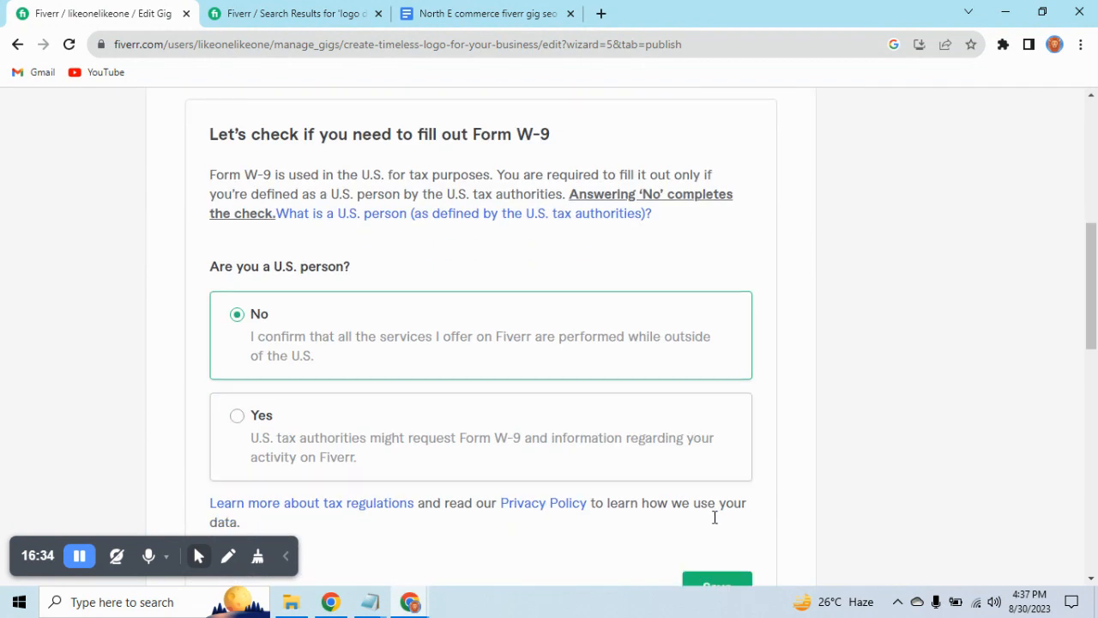
pyautogui.scroll(1, 735, 444)
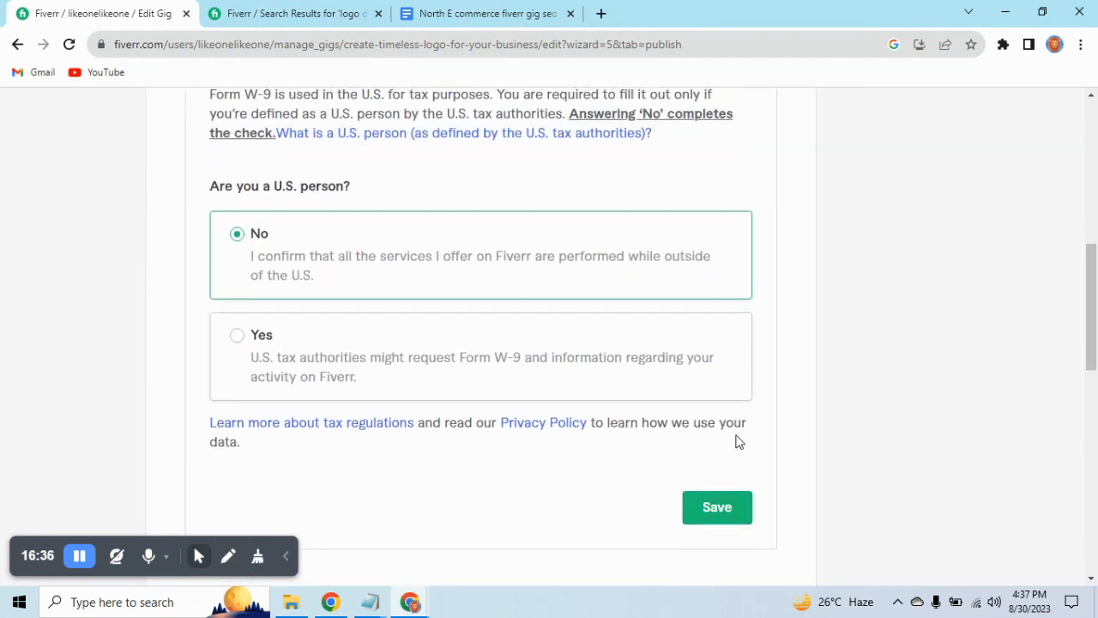
pyautogui.scroll(-1, 738, 441)
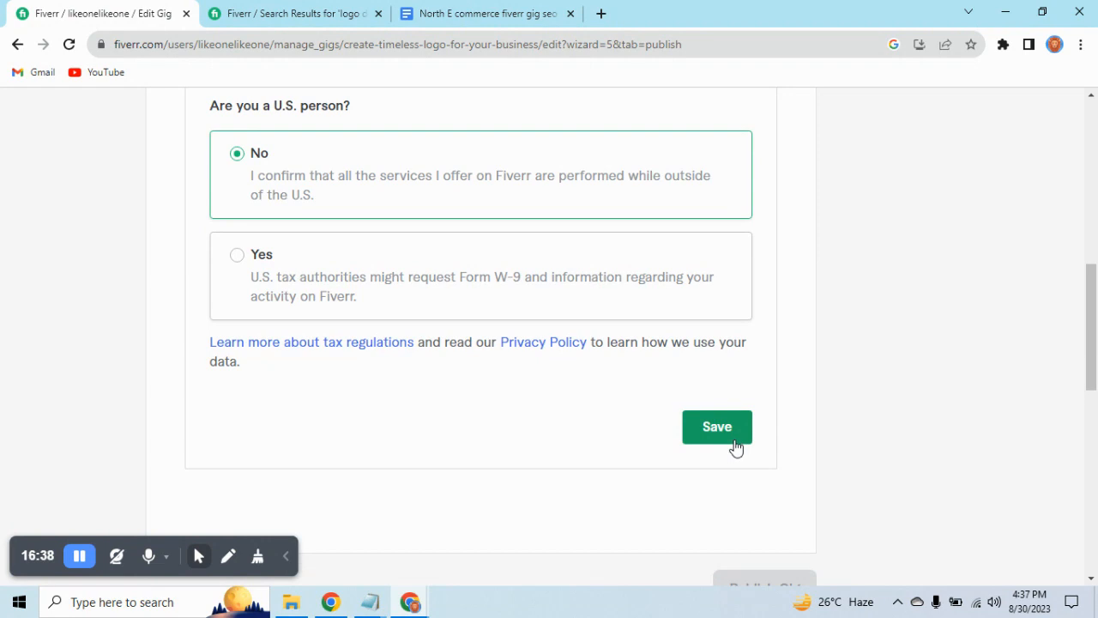
pyautogui.scroll(8, 735, 446)
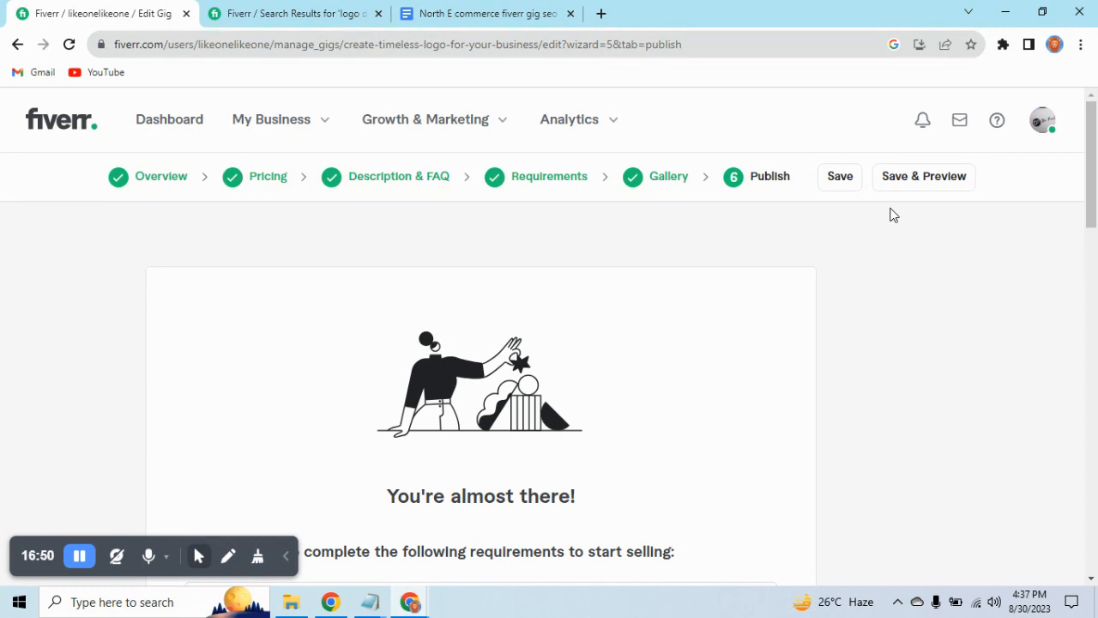
pyautogui.scroll(-5, 779, 350)
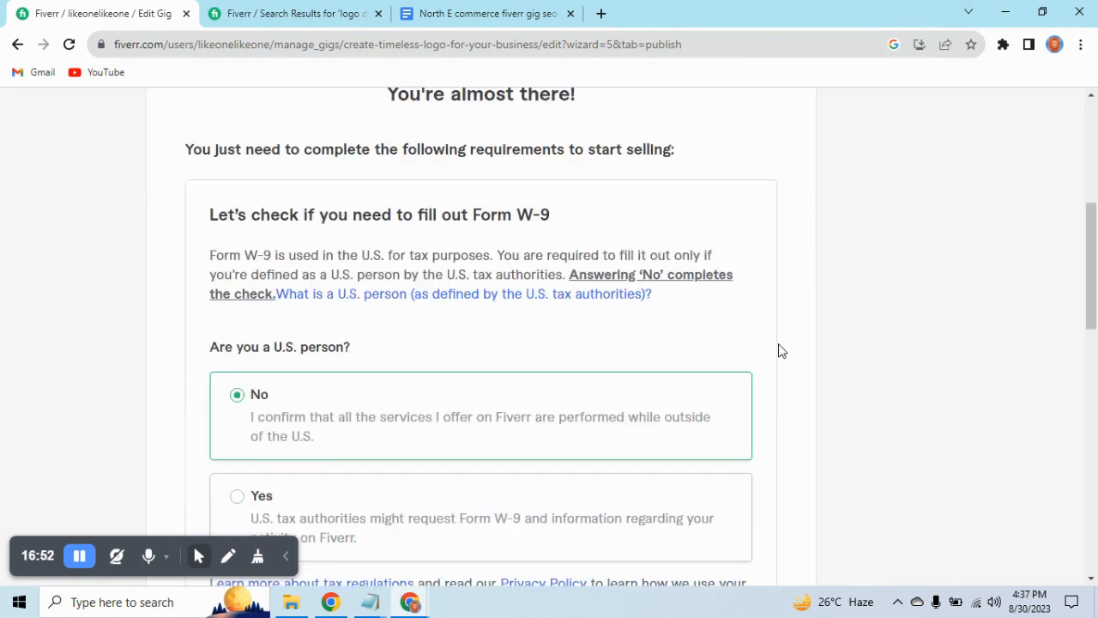
pyautogui.scroll(-2, 779, 350)
pyautogui.scroll(-2, 711, 438)
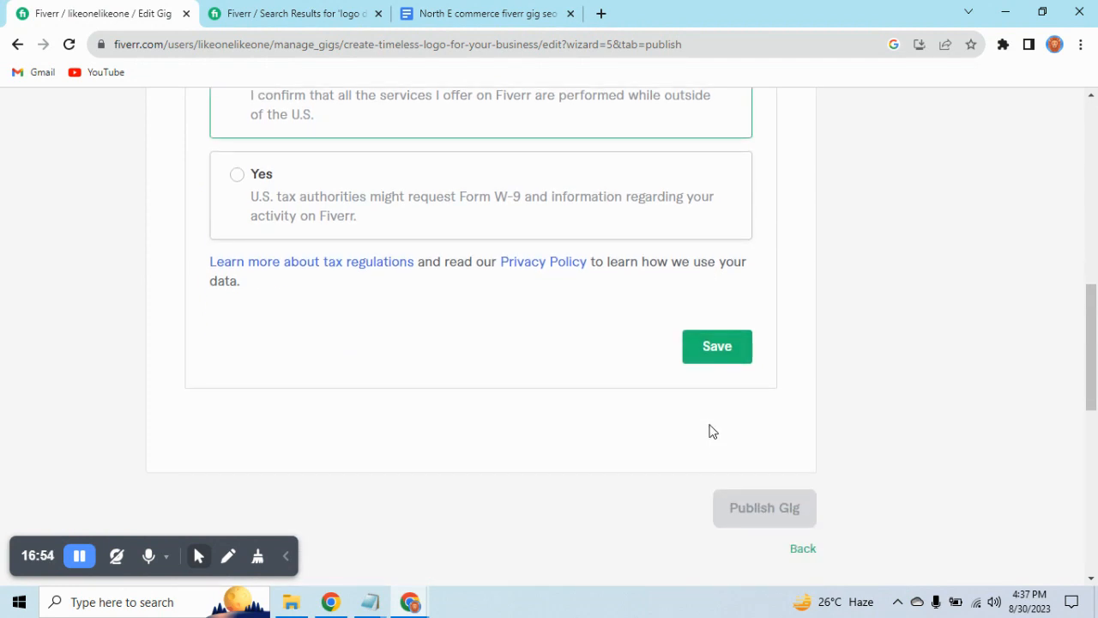
pyautogui.scroll(7, 743, 392)
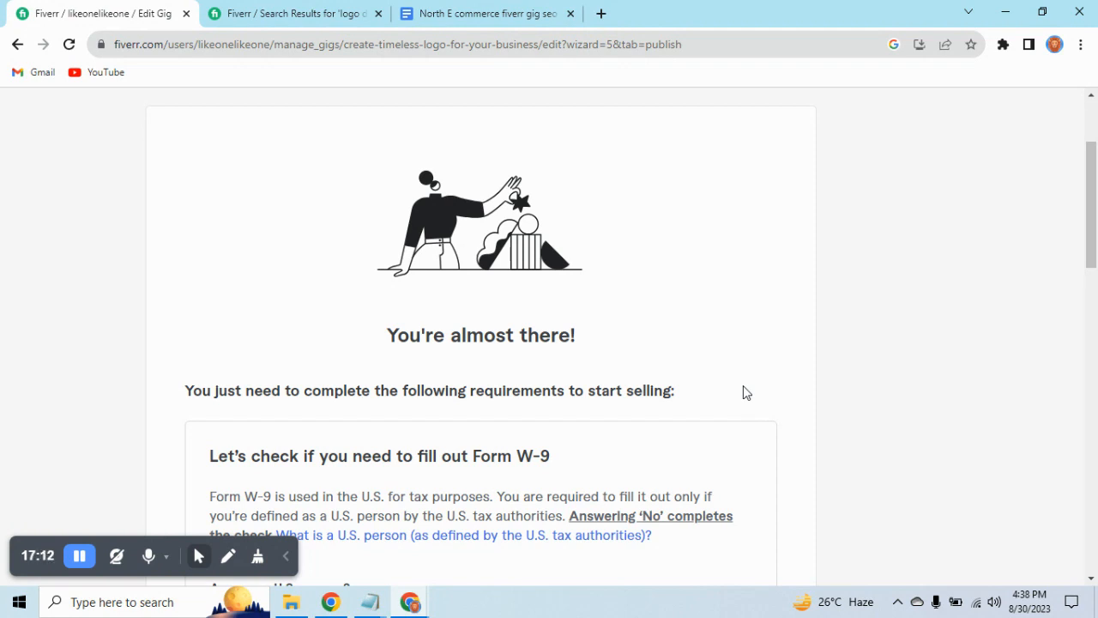
pyautogui.scroll(2, 742, 392)
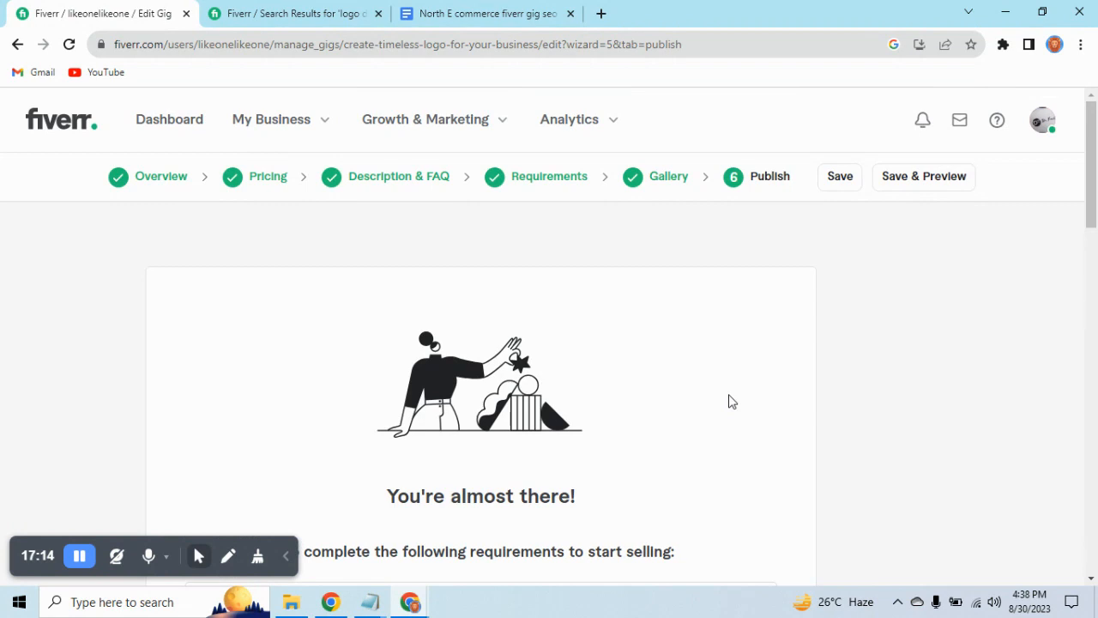